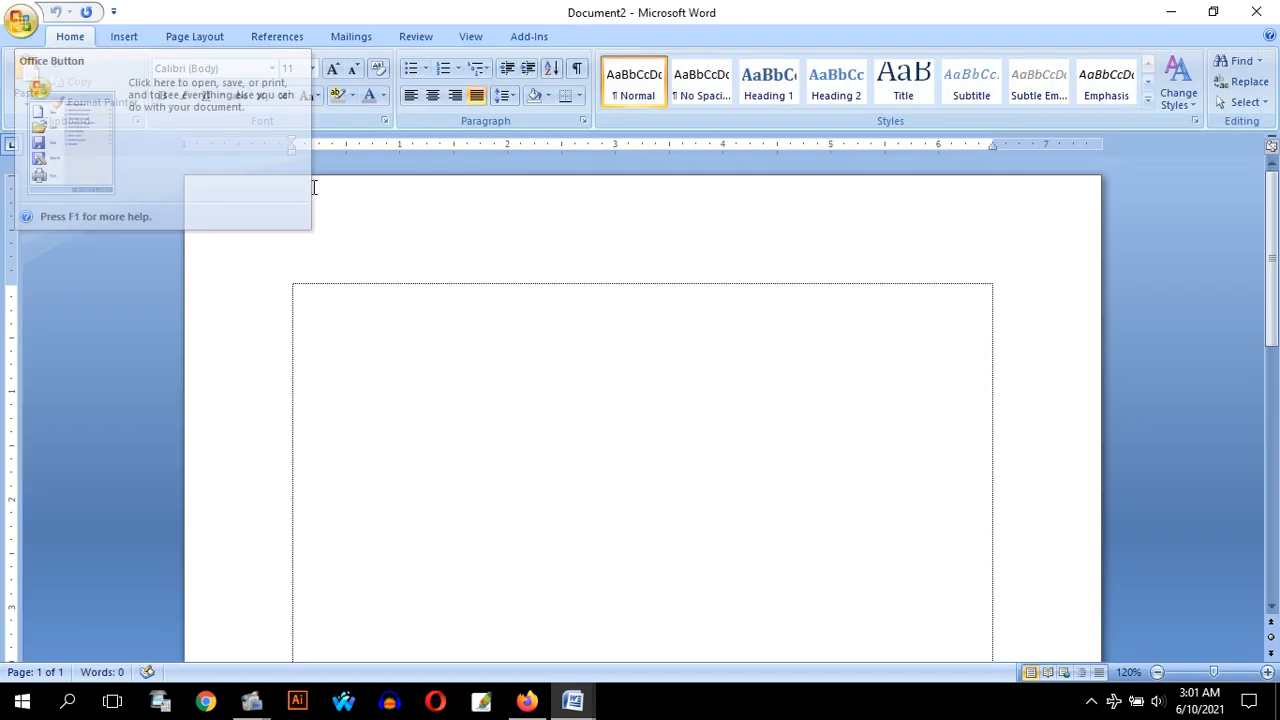
Change the page orientation of the whole document to landscape
double_click(12, 358)
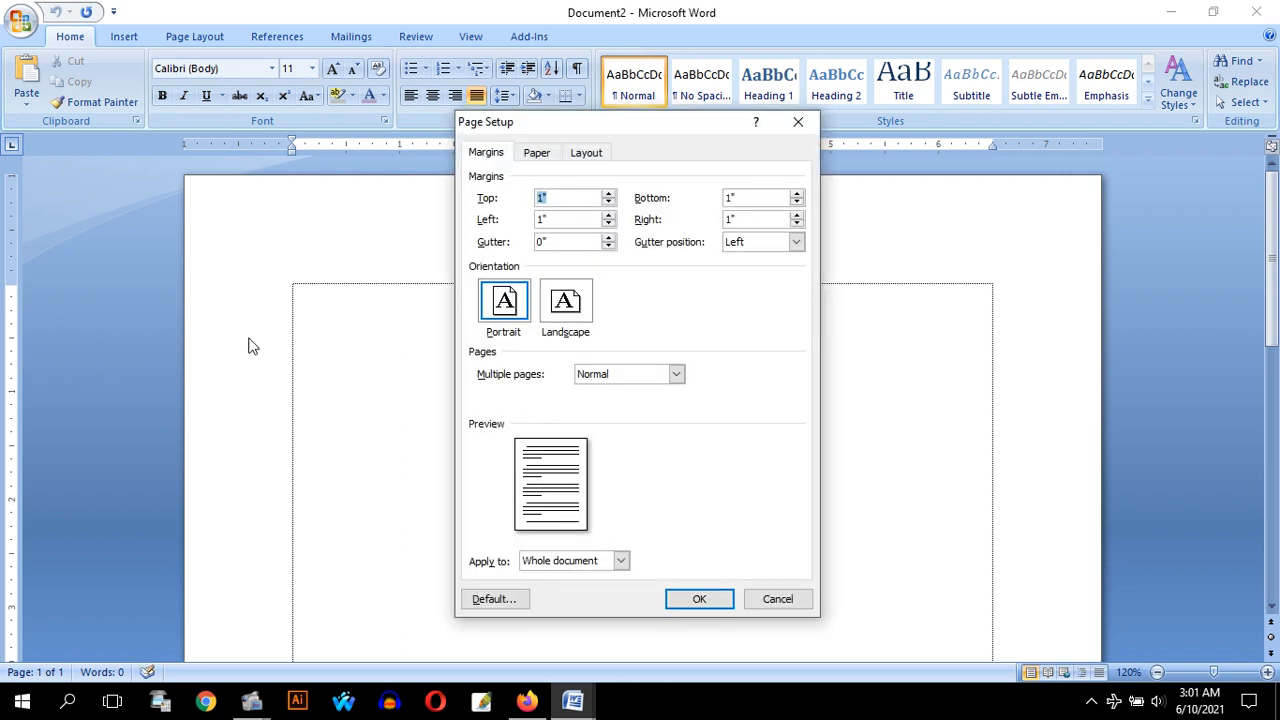
click(580, 308)
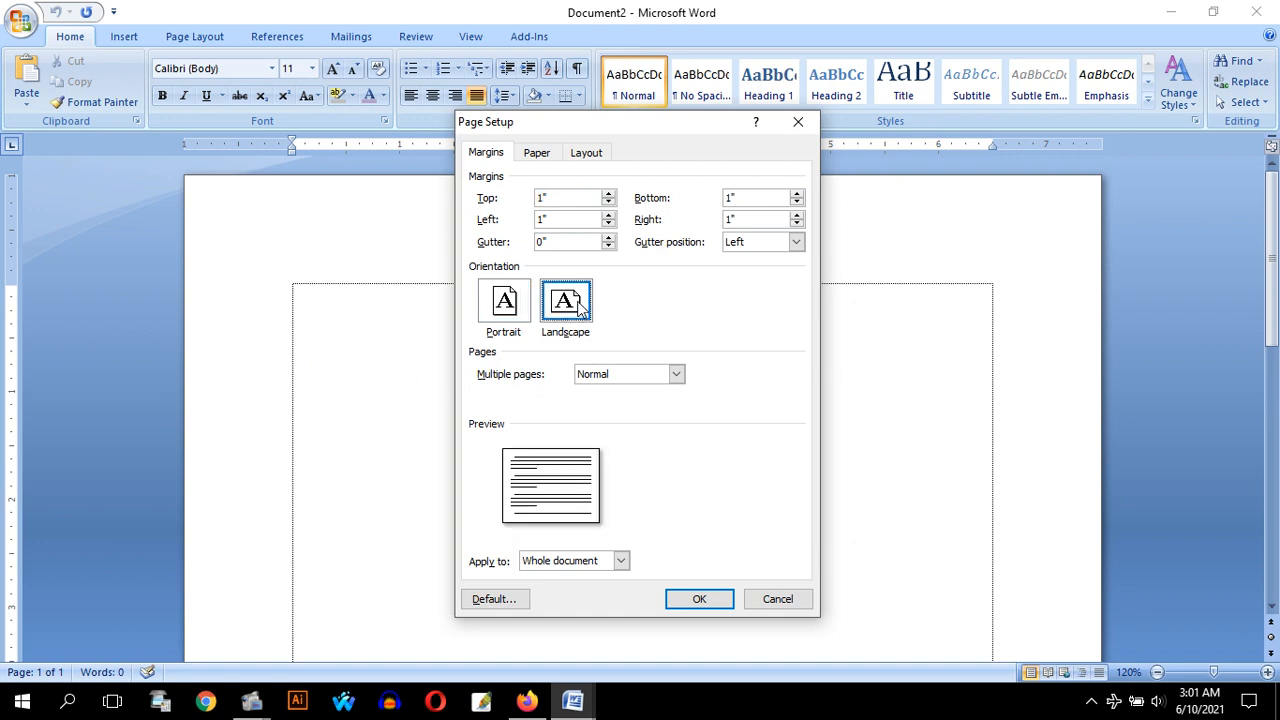
click(714, 599)
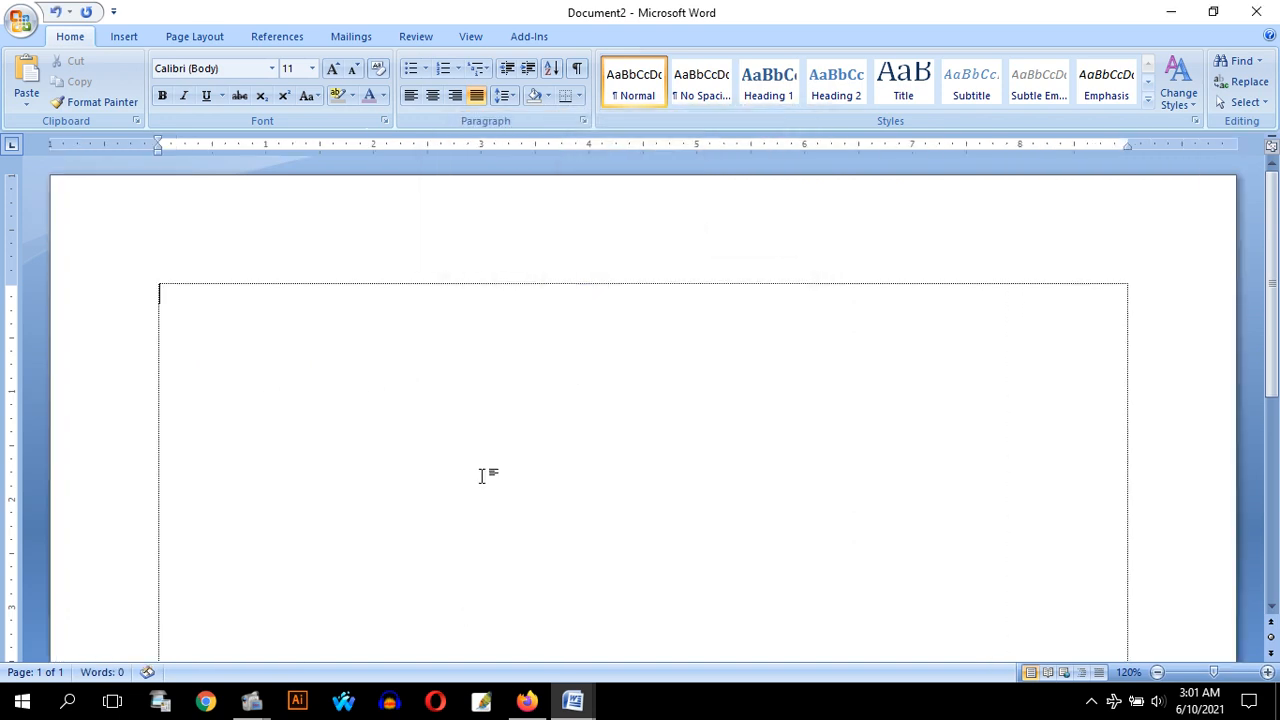
Insert a Simple Text Box and size it to about 7.91" high by 5.13" wide, covering the page's left half
ctrl+scroll(435, 467, down, 5)
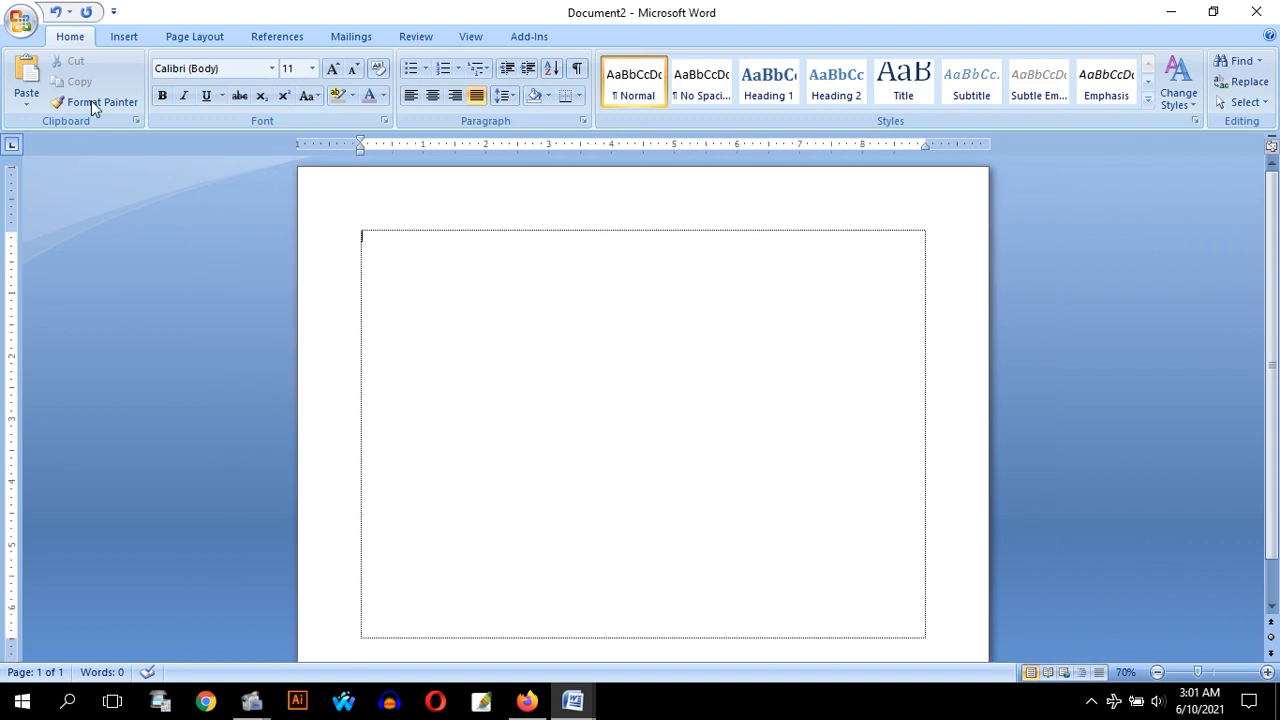
click(121, 40)
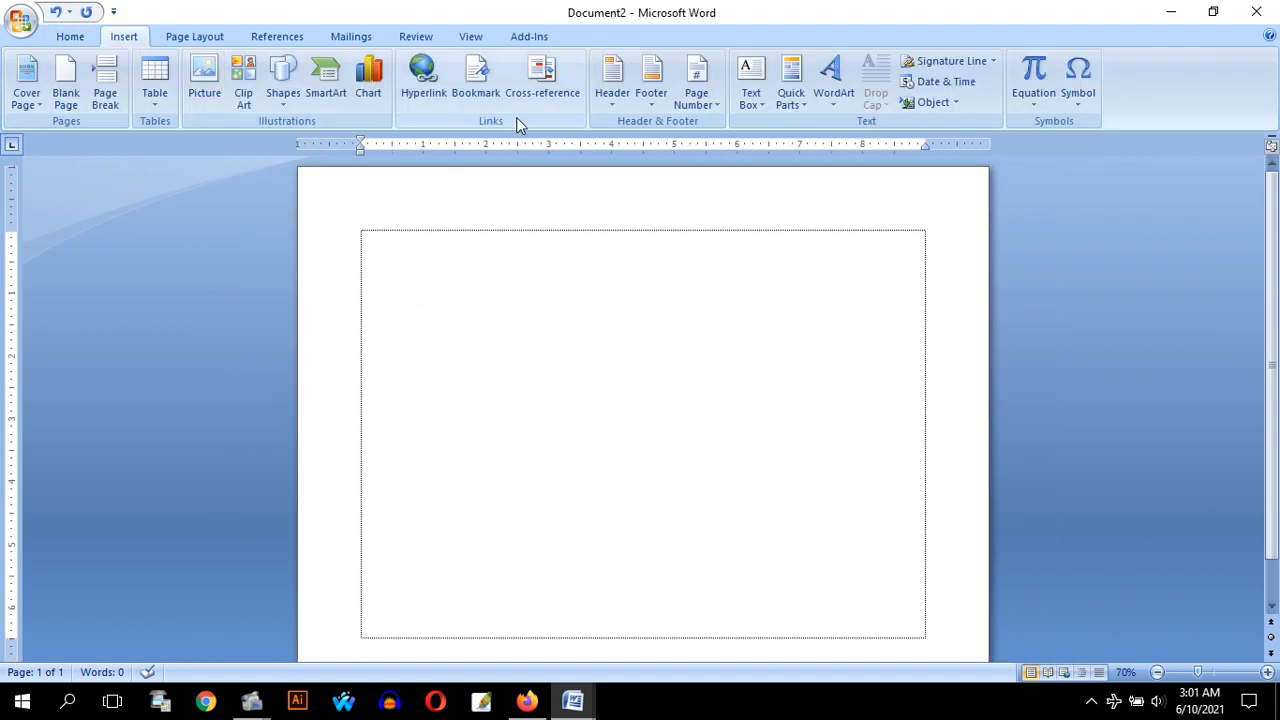
click(752, 100)
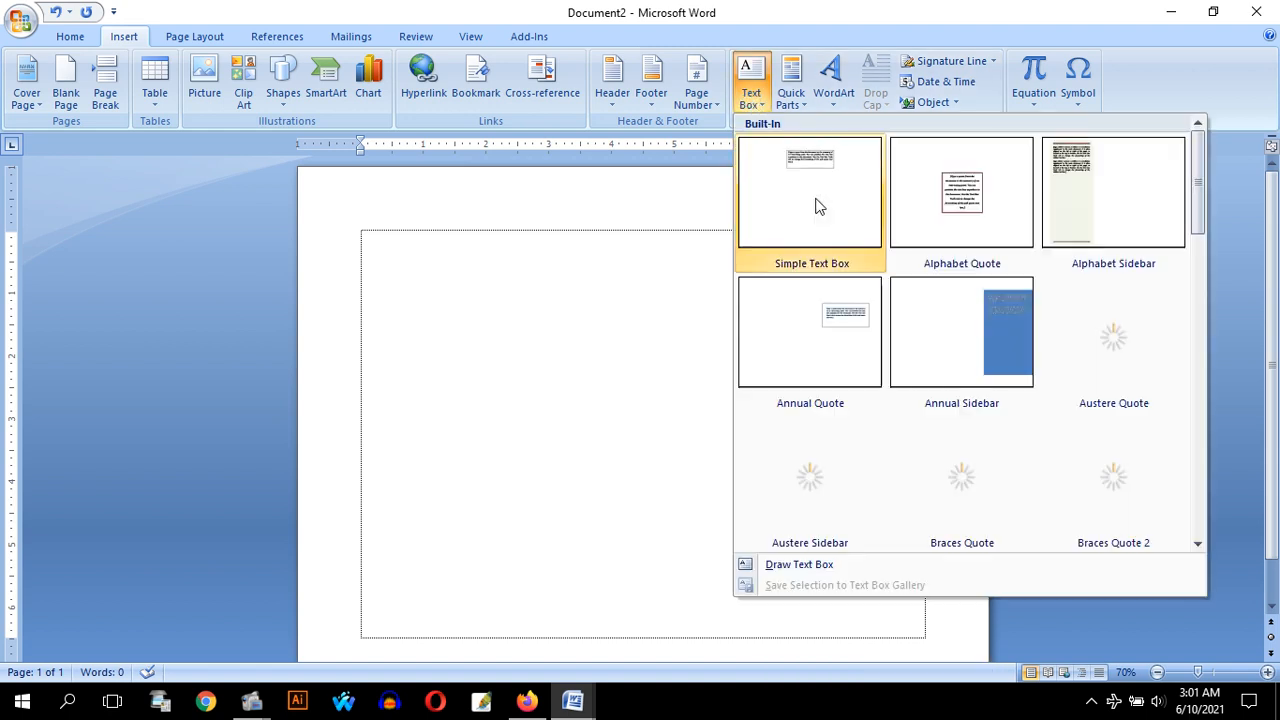
click(810, 166)
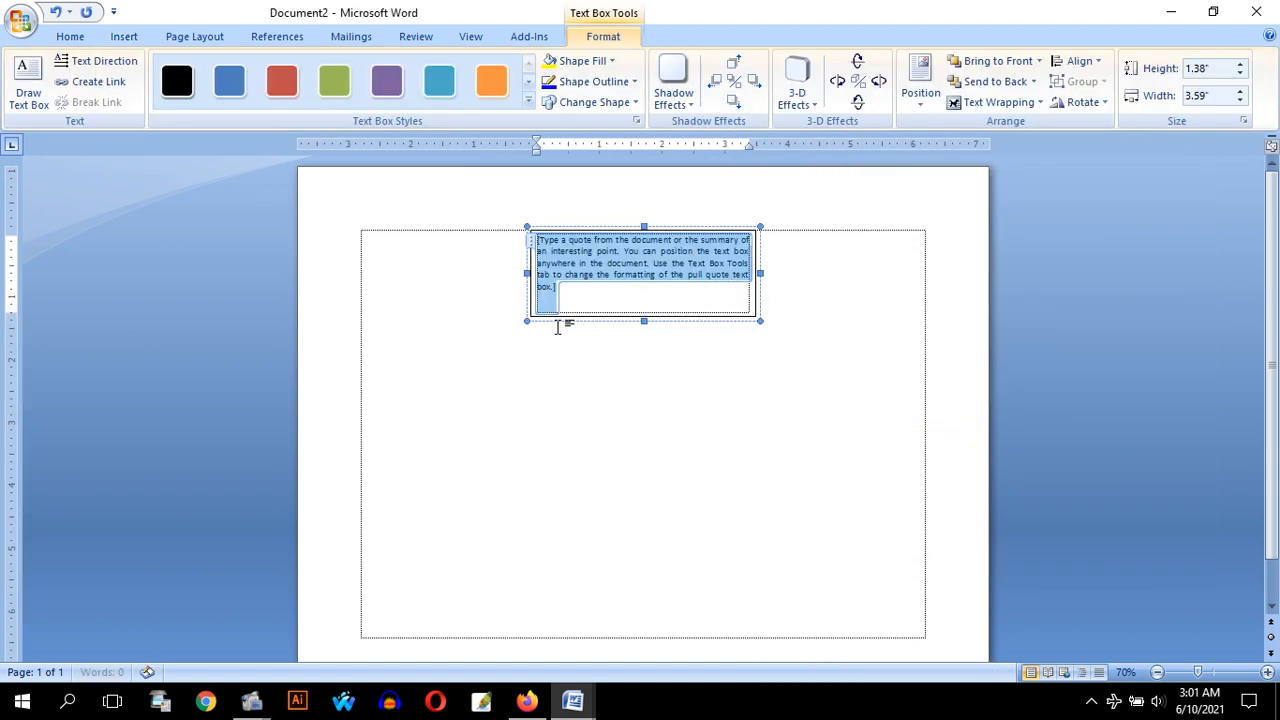
click(545, 320)
drag(545, 320, 349, 273)
drag(547, 273, 644, 631)
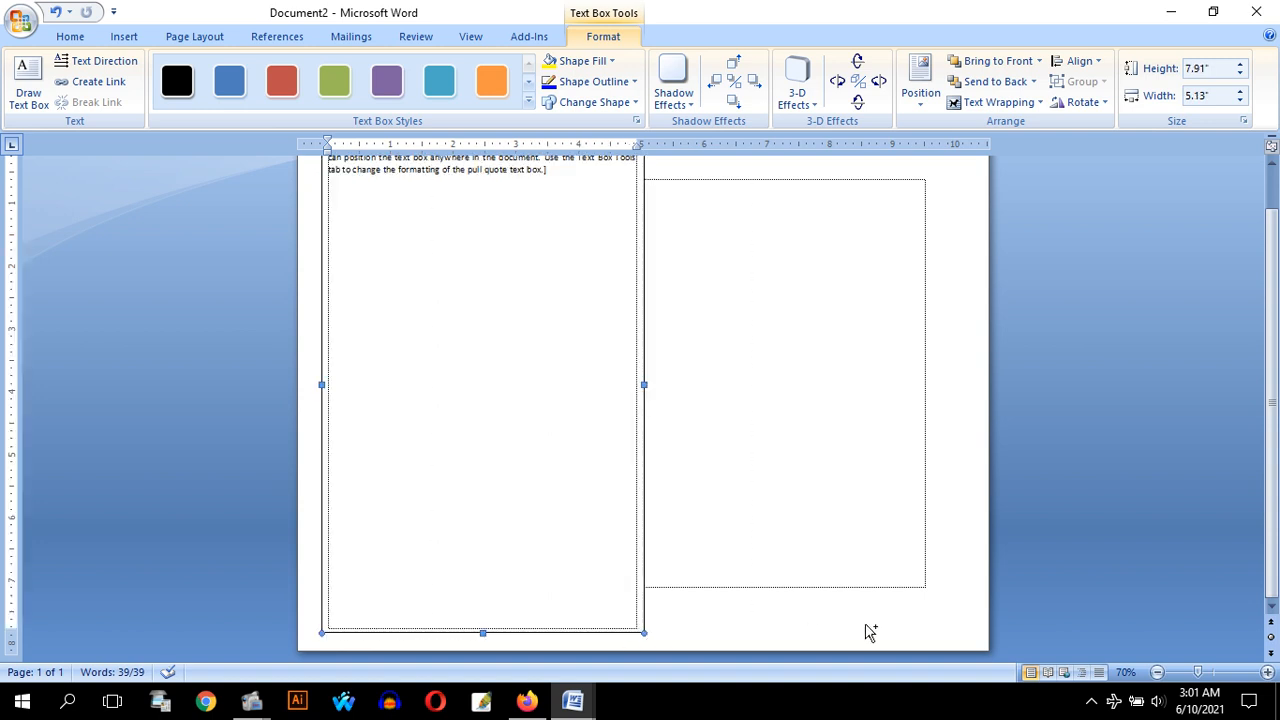
Try placing a copy of the text box on the page's right half, and undo the copy
mouse_move(938, 638)
mouse_down()
mouse_move(971, 640)
mouse_move(950, 642)
mouse_up()
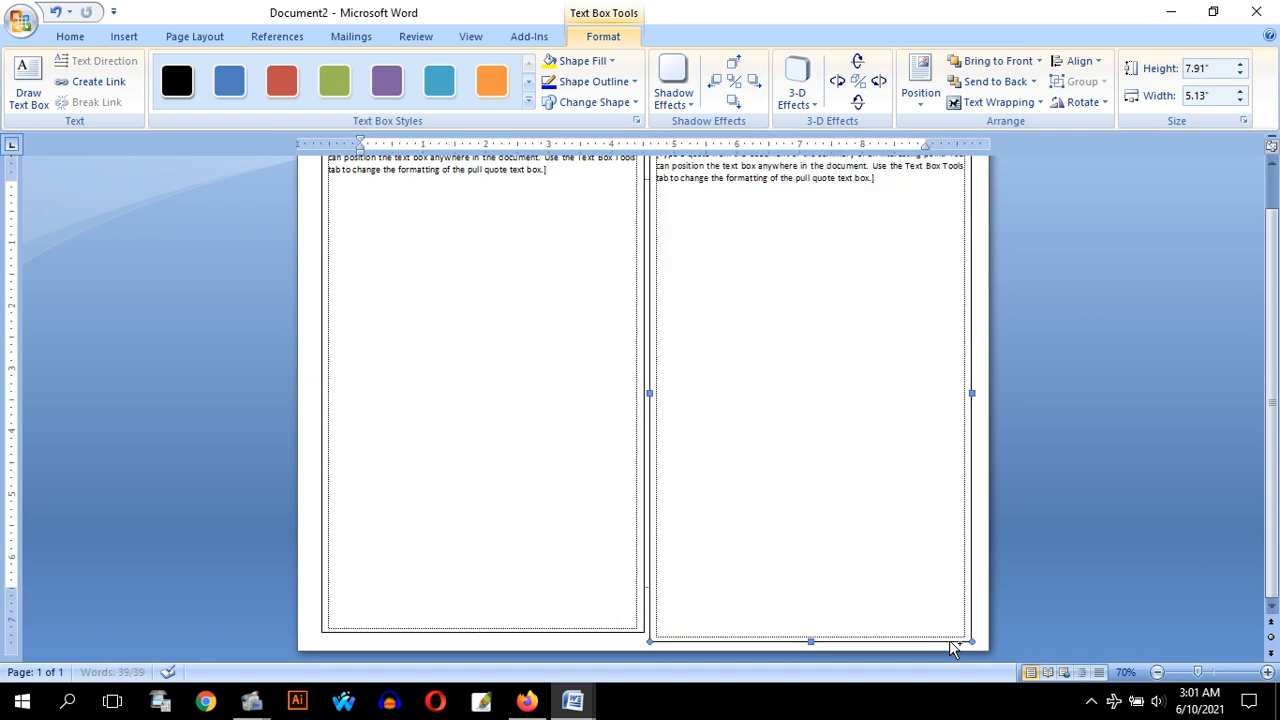
key(ctrl+z)
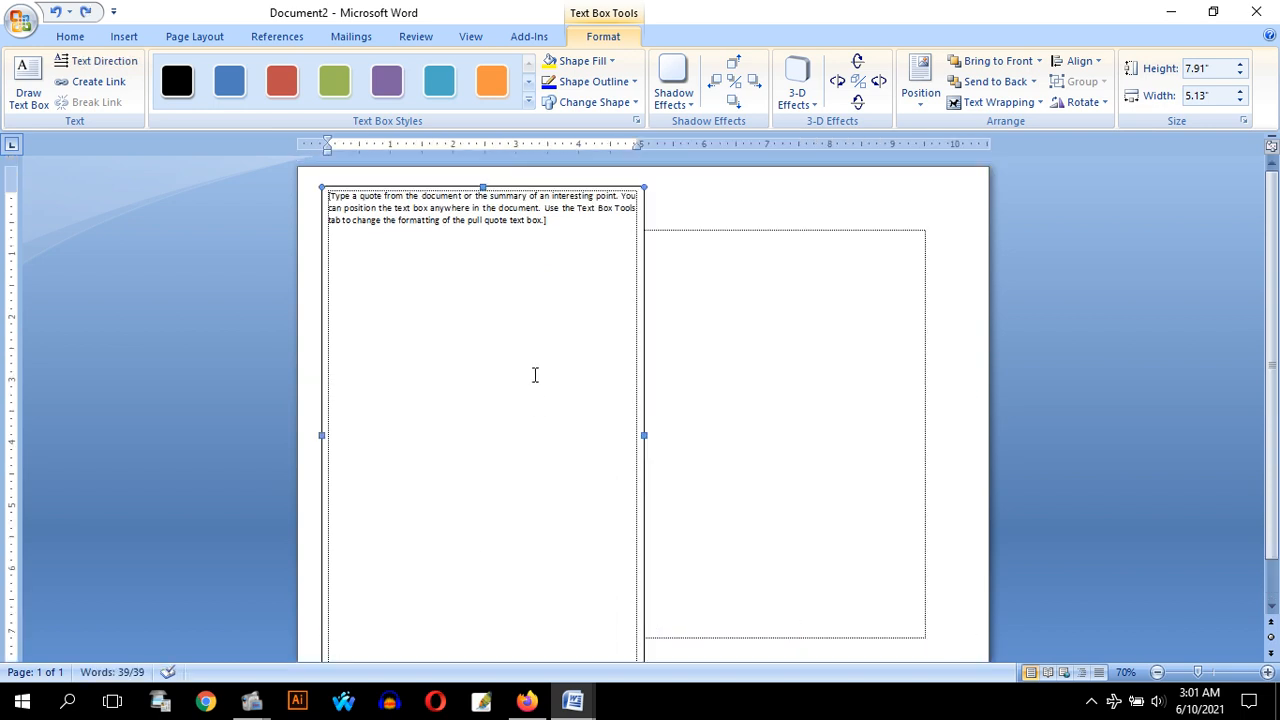
Replace the text box's placeholder text with "ক্যাশ ম্যামো"
click(541, 213)
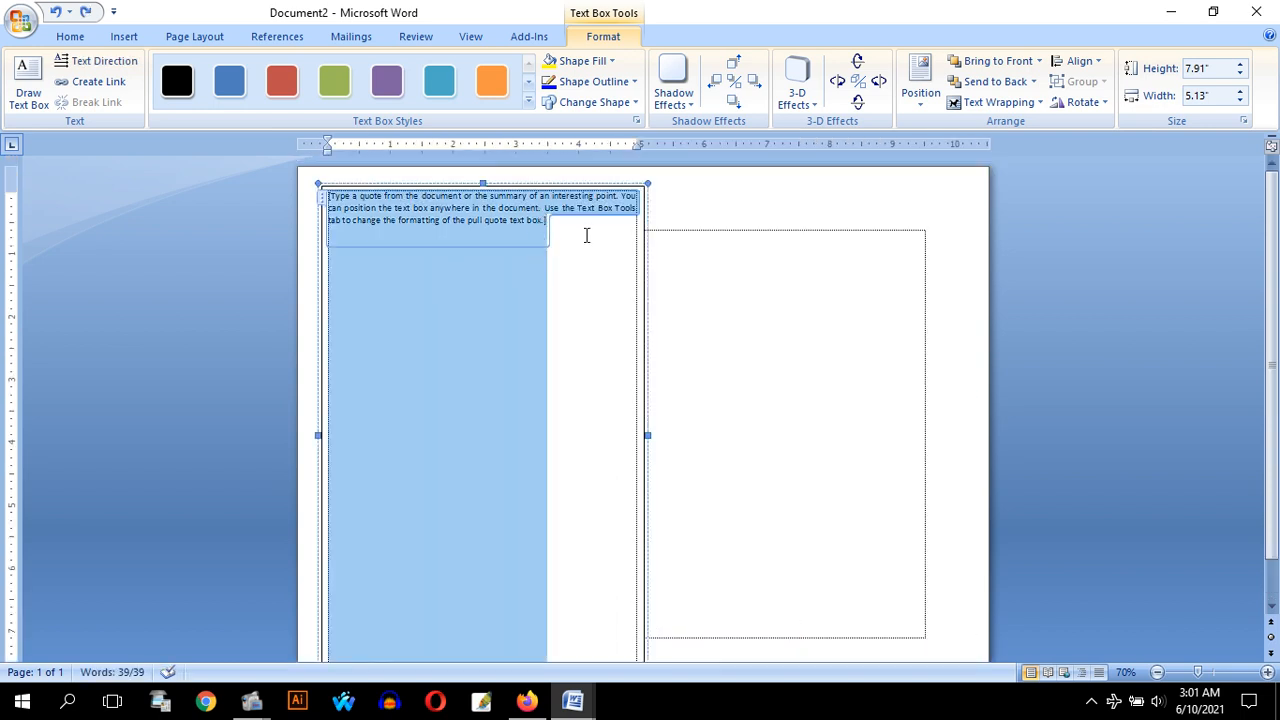
key(Delete)
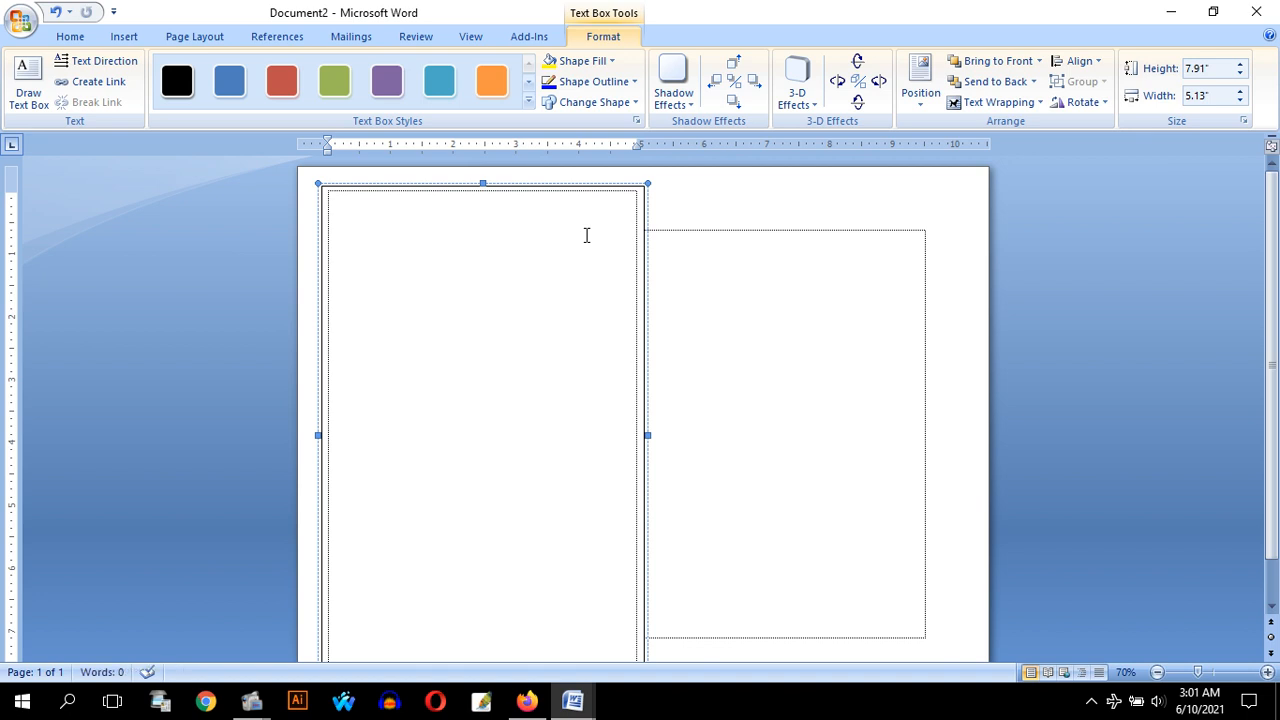
scroll(586, 235, up, 6)
scroll(436, 261, down, 1)
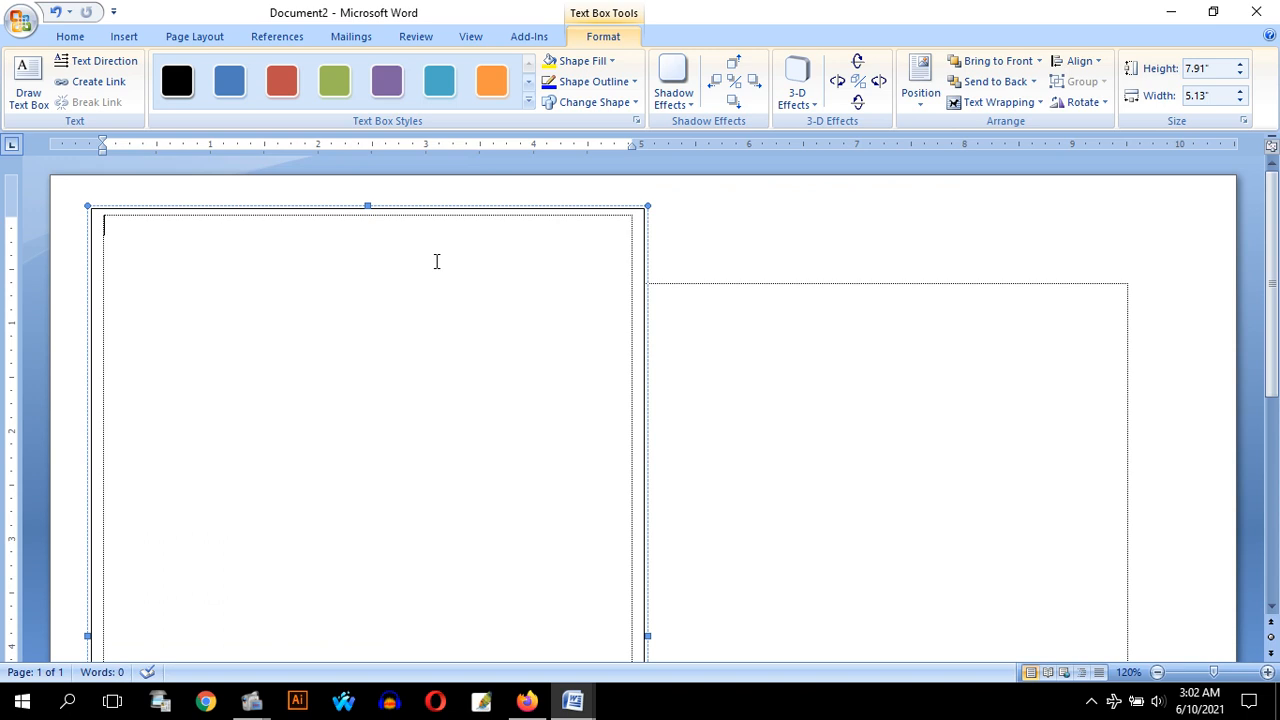
text(নতভ)
text(ক্যাশ)
text( ম)
text(্য)
text(ােমা)
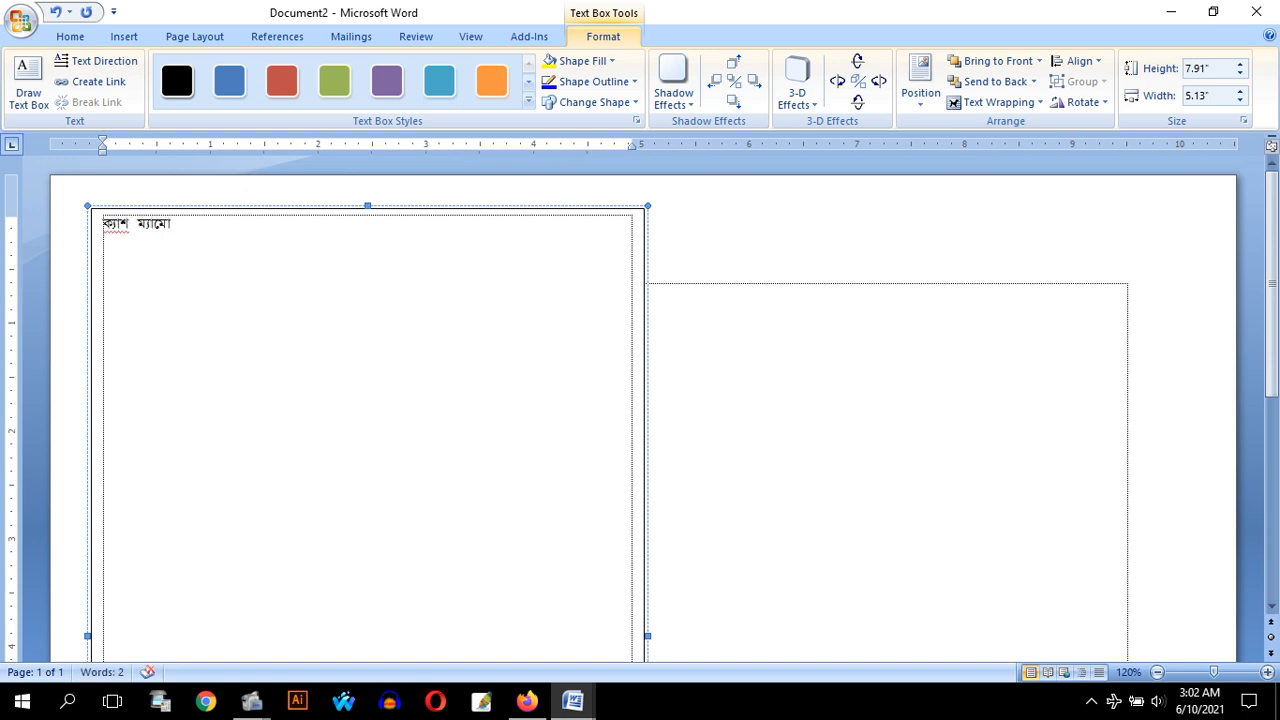
Centre the "ক্যাশ ম্যামো" text and enlarge it to 18 pt
key(ctrl+e)
key(ctrl+a)
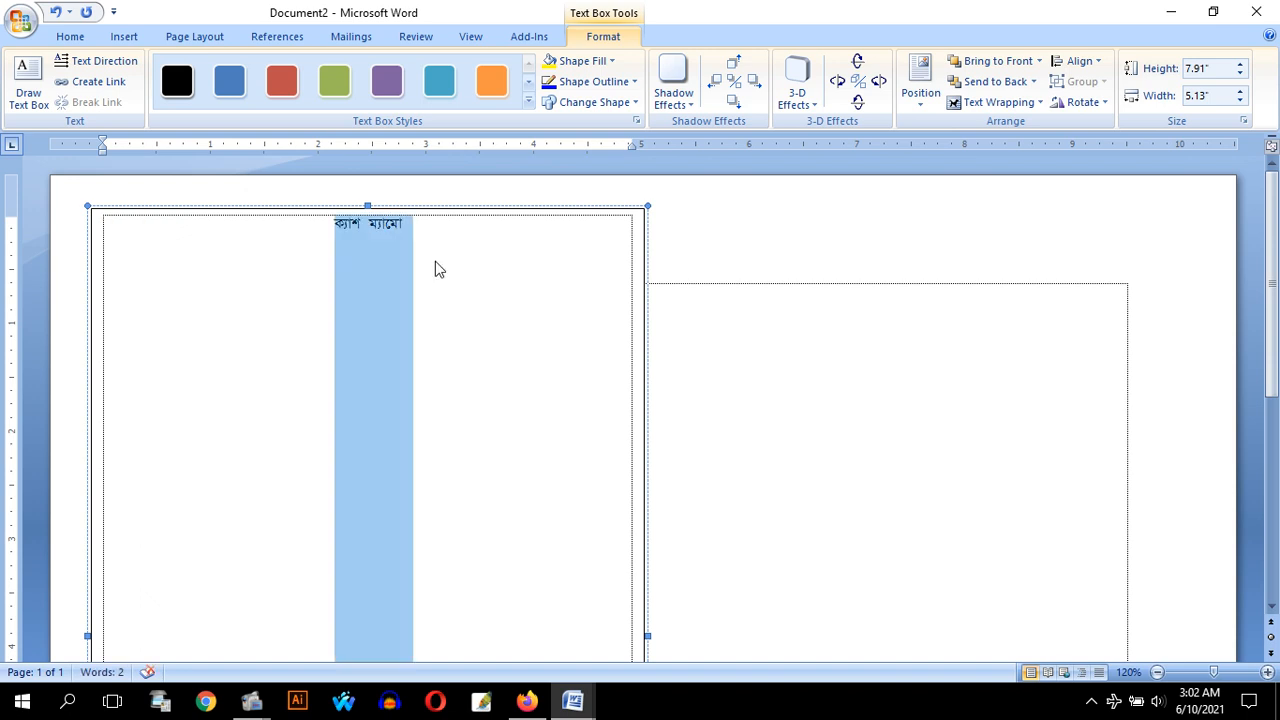
key(ctrl+bracketright)
key(ctrl+bracketright)
key(ctrl+bracketright)
key(ctrl+bracketright)
key(ctrl+bracketright)
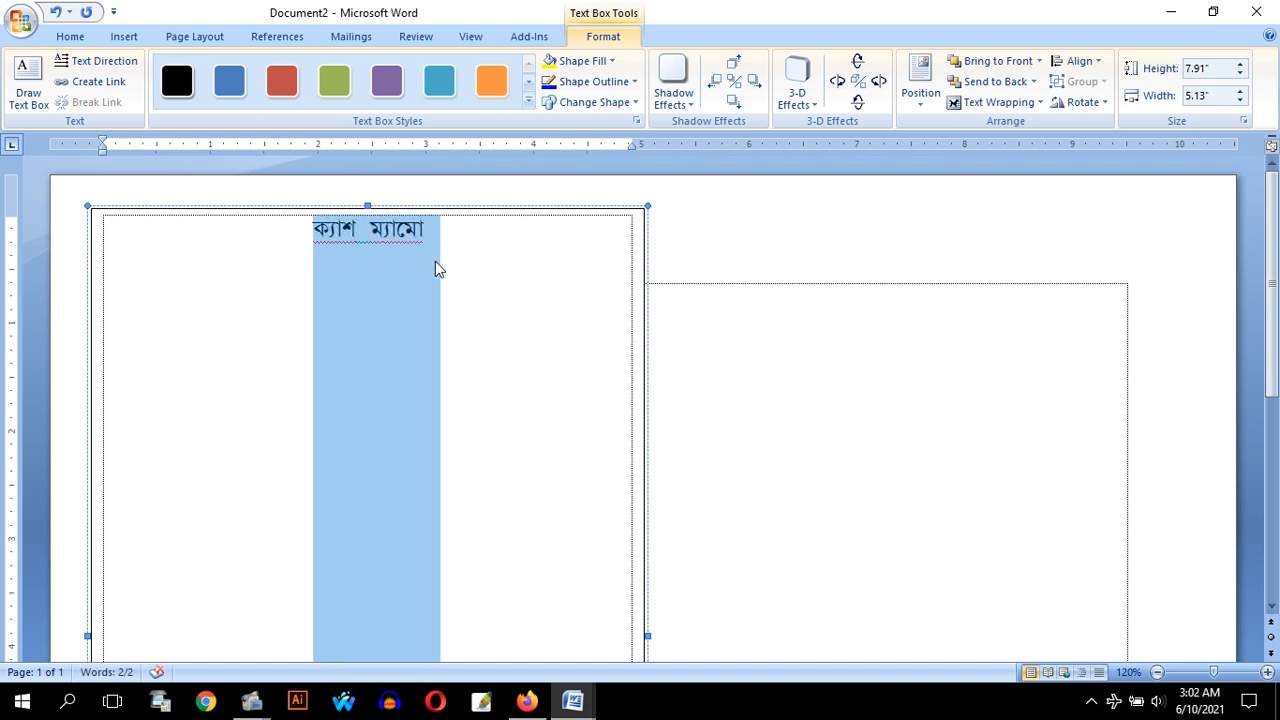
Add the line "প্রতিষ্ঠানের নাম" above "ক্যাশ ম্যামো" in the text box
key(Home)
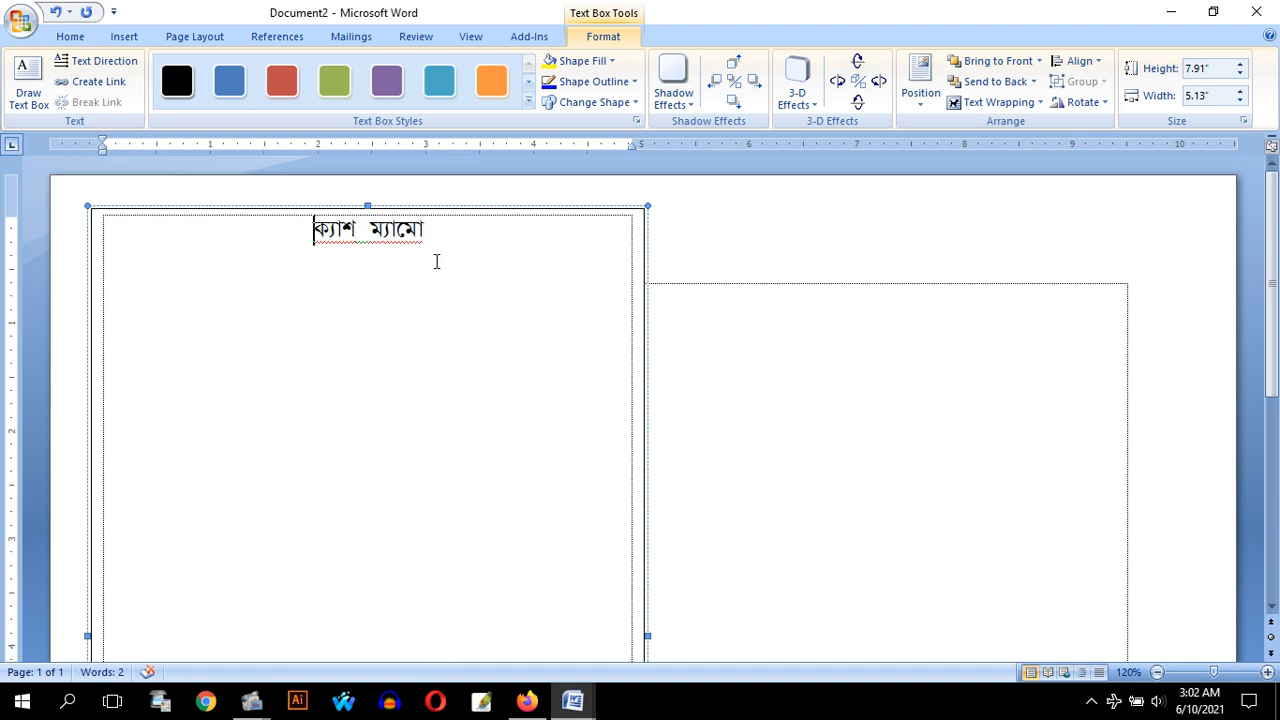
key(Return)
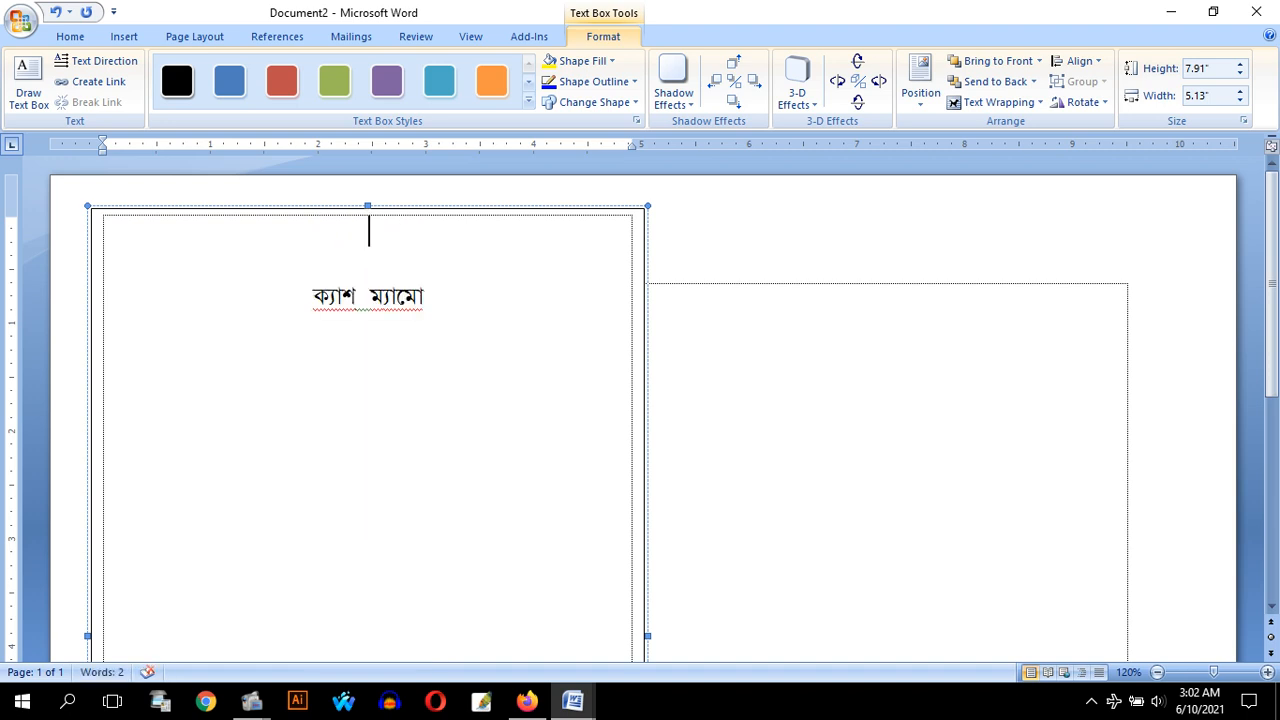
text(প্রতিষ)
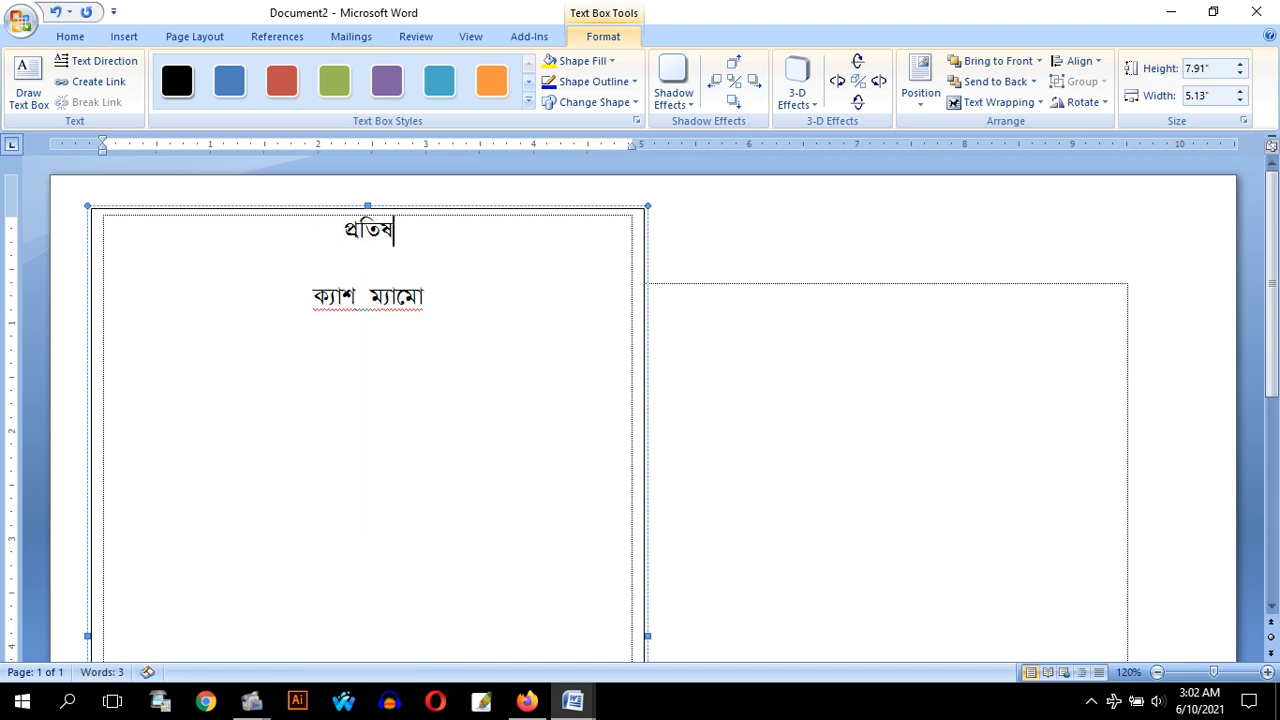
text(্ঠানের)
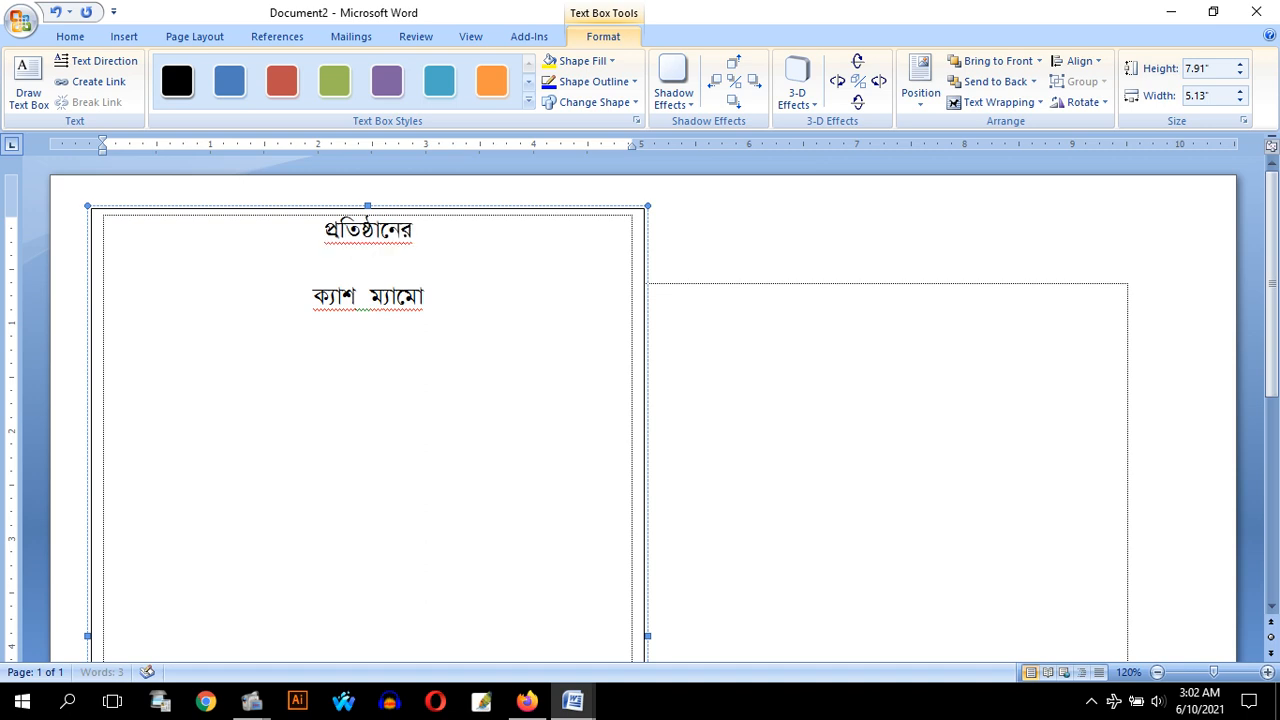
text( নাম)
Set the paragraph spacing after to 0 pt for all the text in the box
key(ctrl+a)
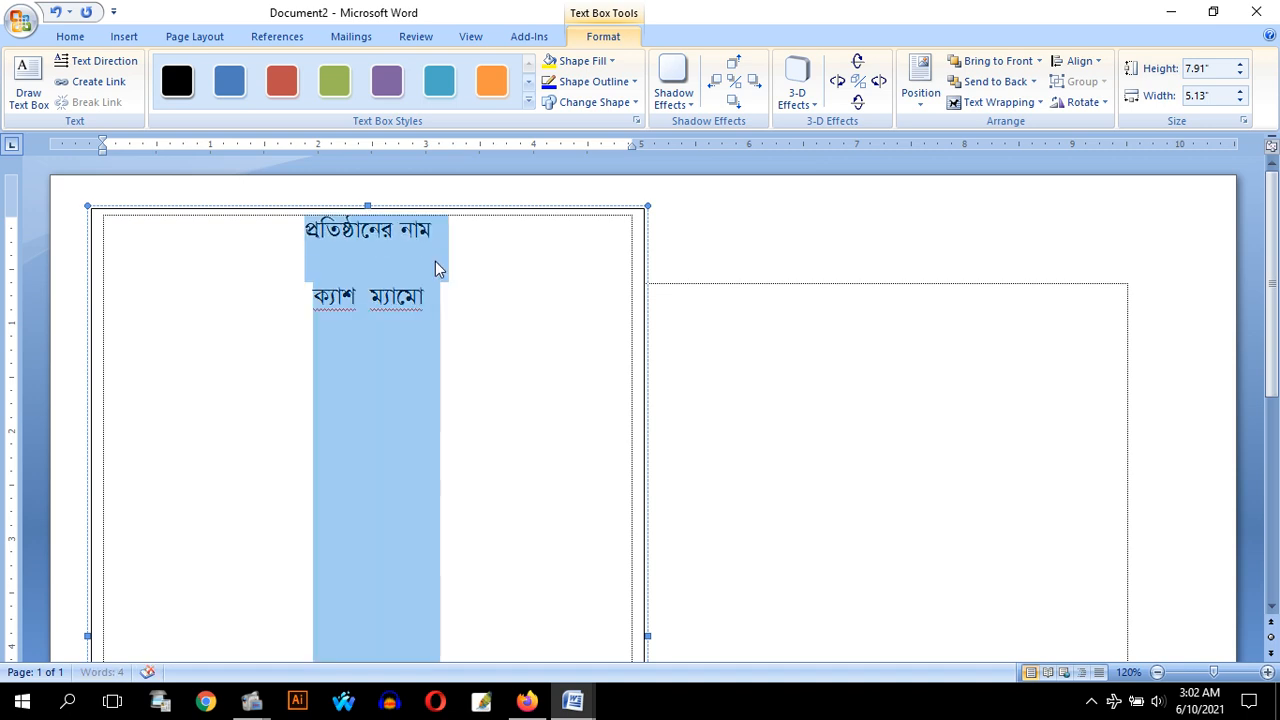
right_click(436, 266)
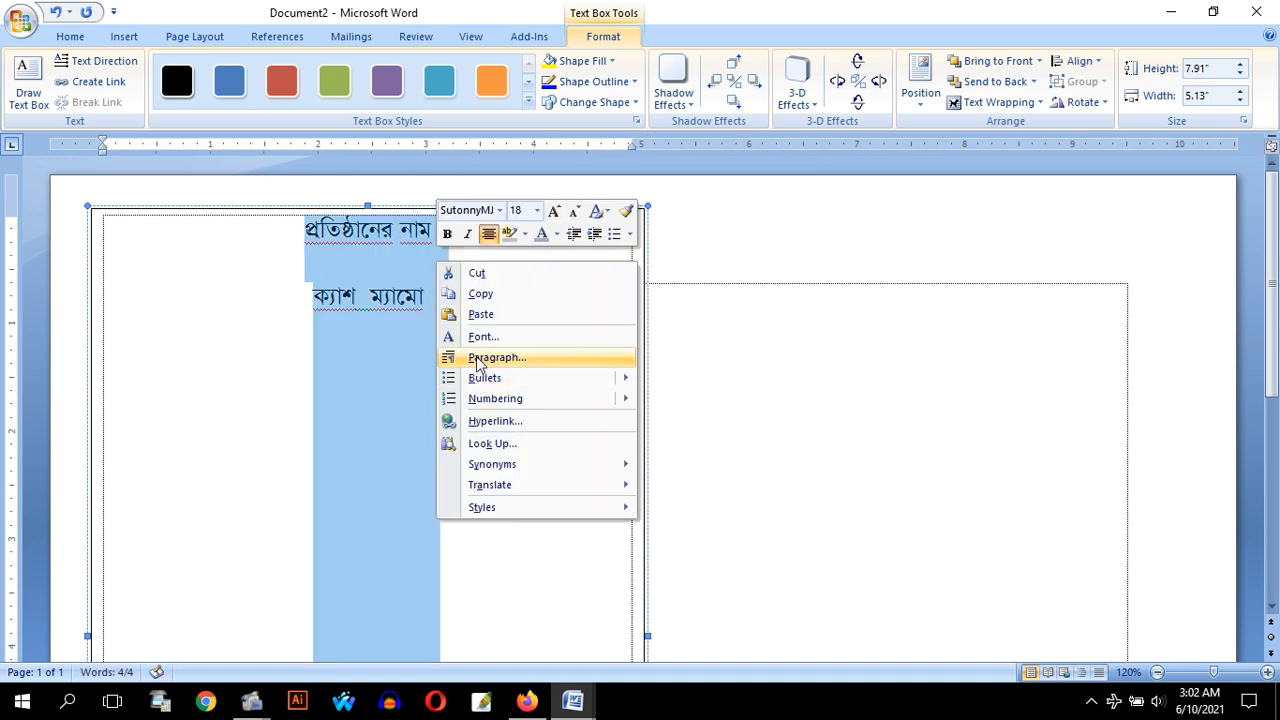
click(478, 362)
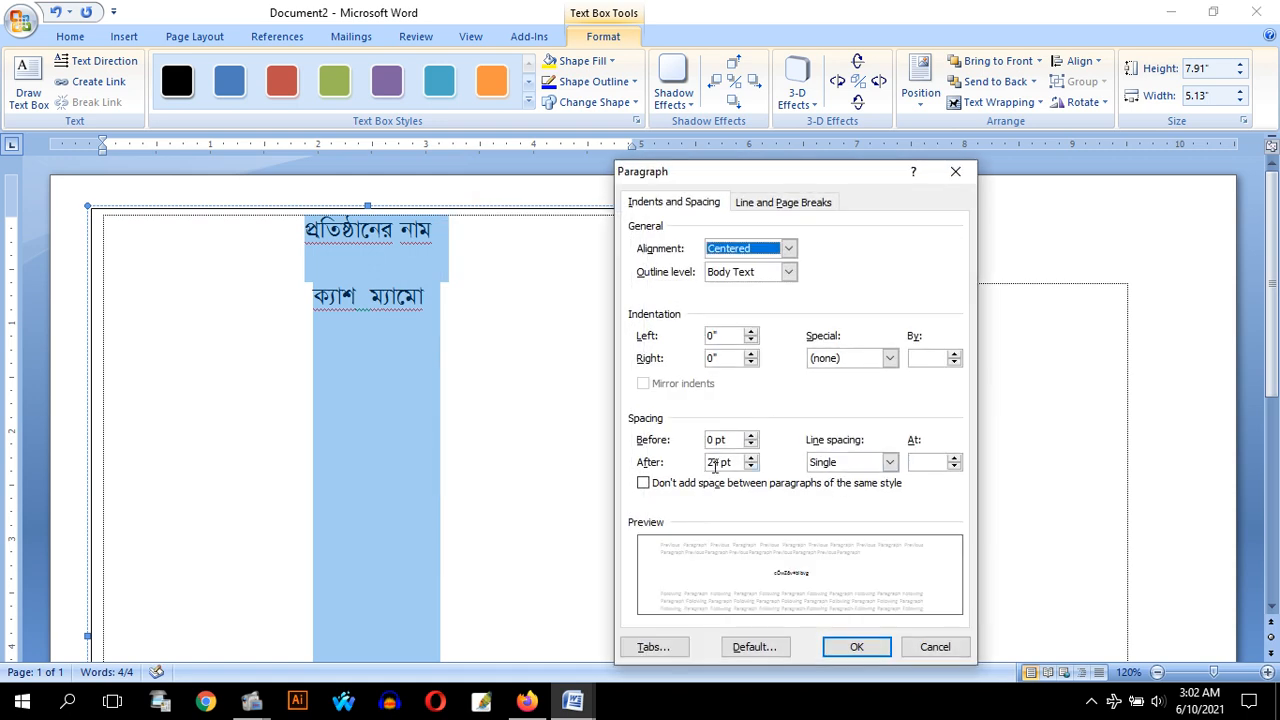
click(750, 467)
click(750, 467)
click(750, 467)
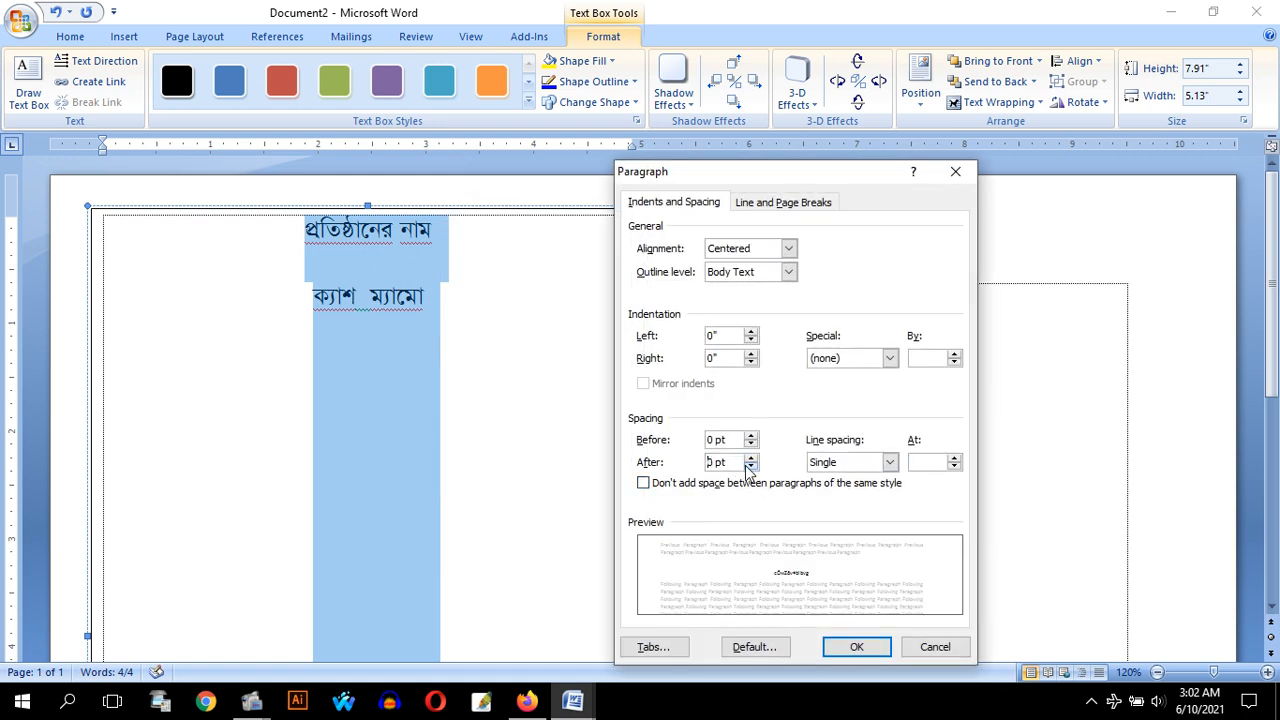
click(857, 646)
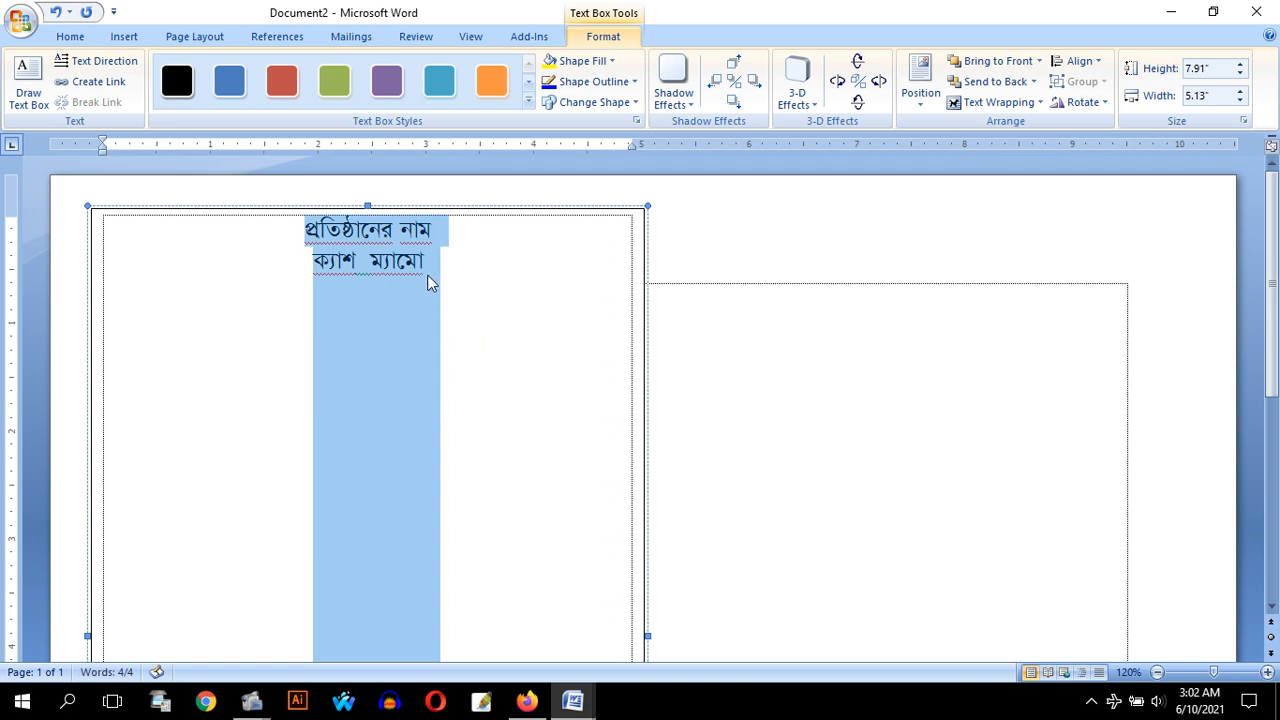
Enlarge the first line by three font size steps in bold, and insert "আপনার" at its beginning
click(449, 261)
click(196, 230)
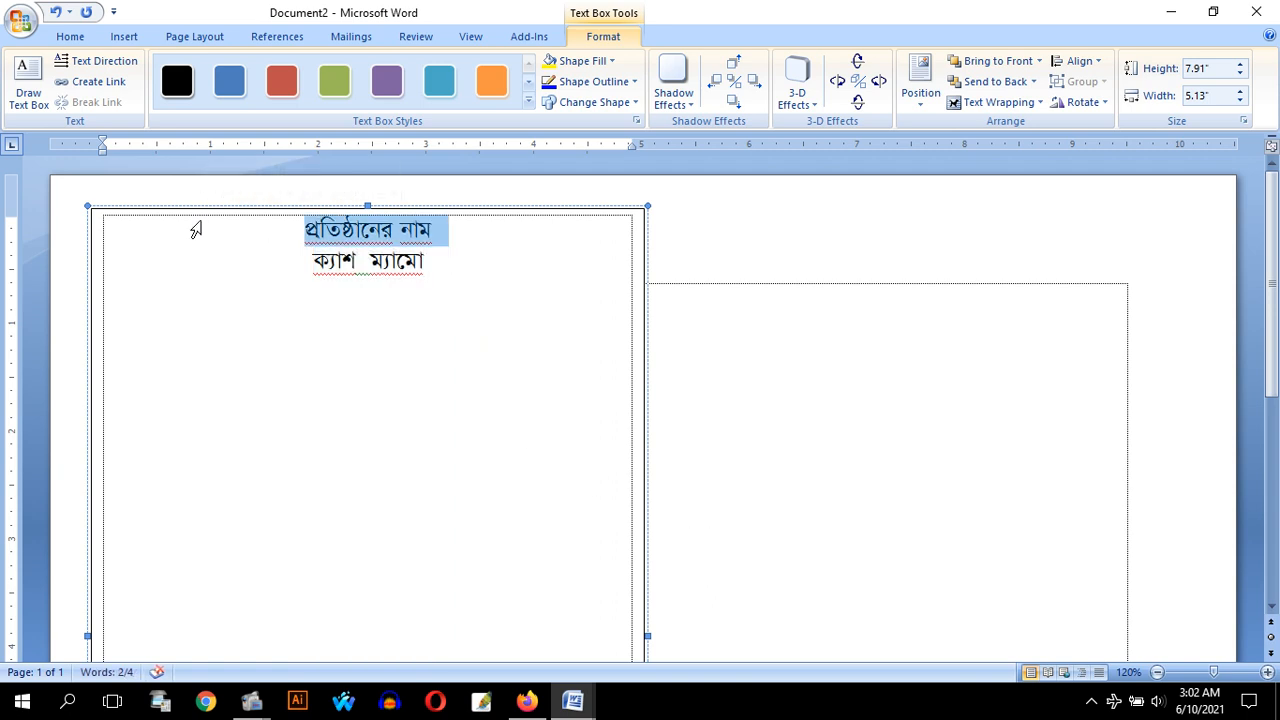
key(ctrl+bracketright)
key(ctrl+bracketright)
key(ctrl+bracketright)
key(ctrl+bracketright)
key(ctrl+bracketright)
key(ctrl+bracketright)
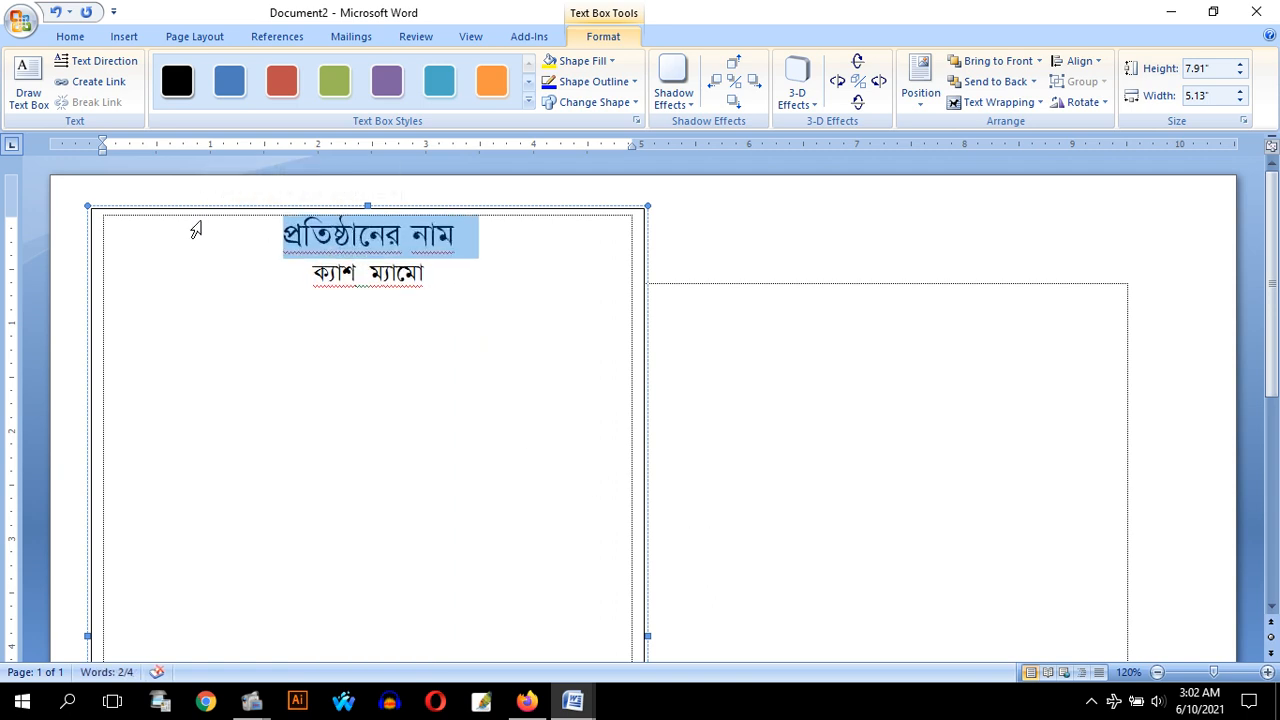
key(ctrl+b)
key(Left)
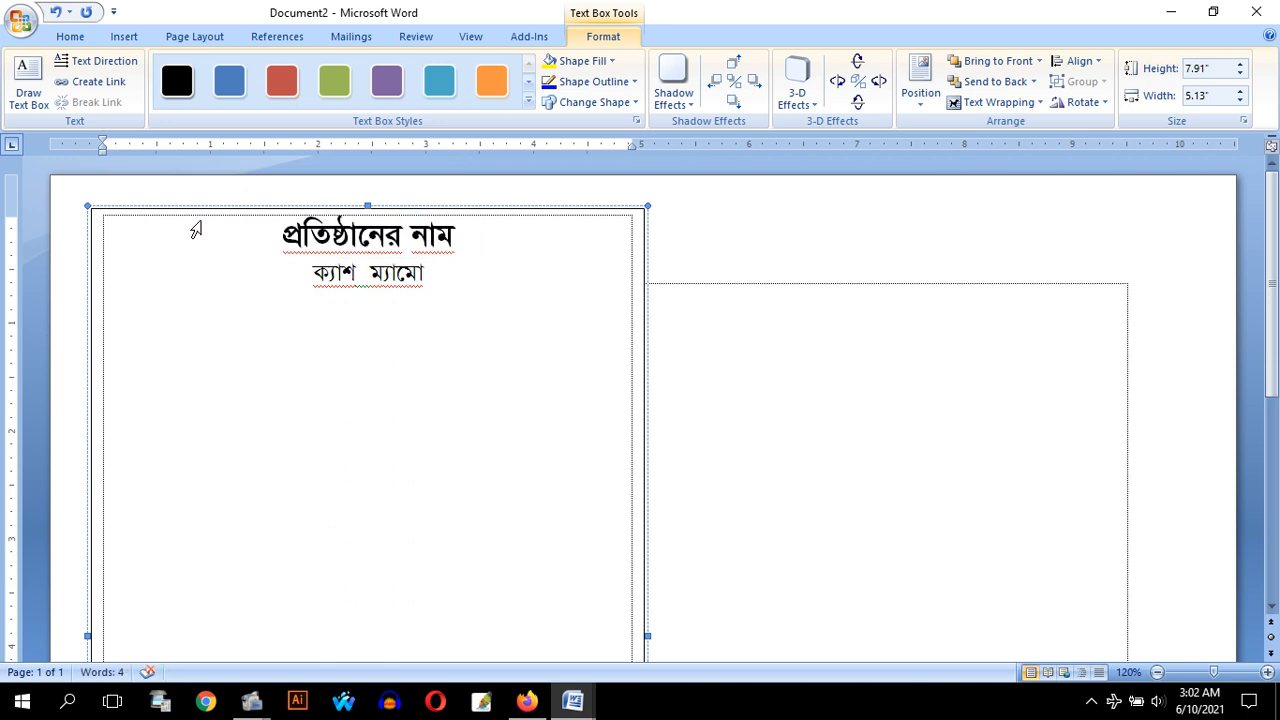
text(আপনার)
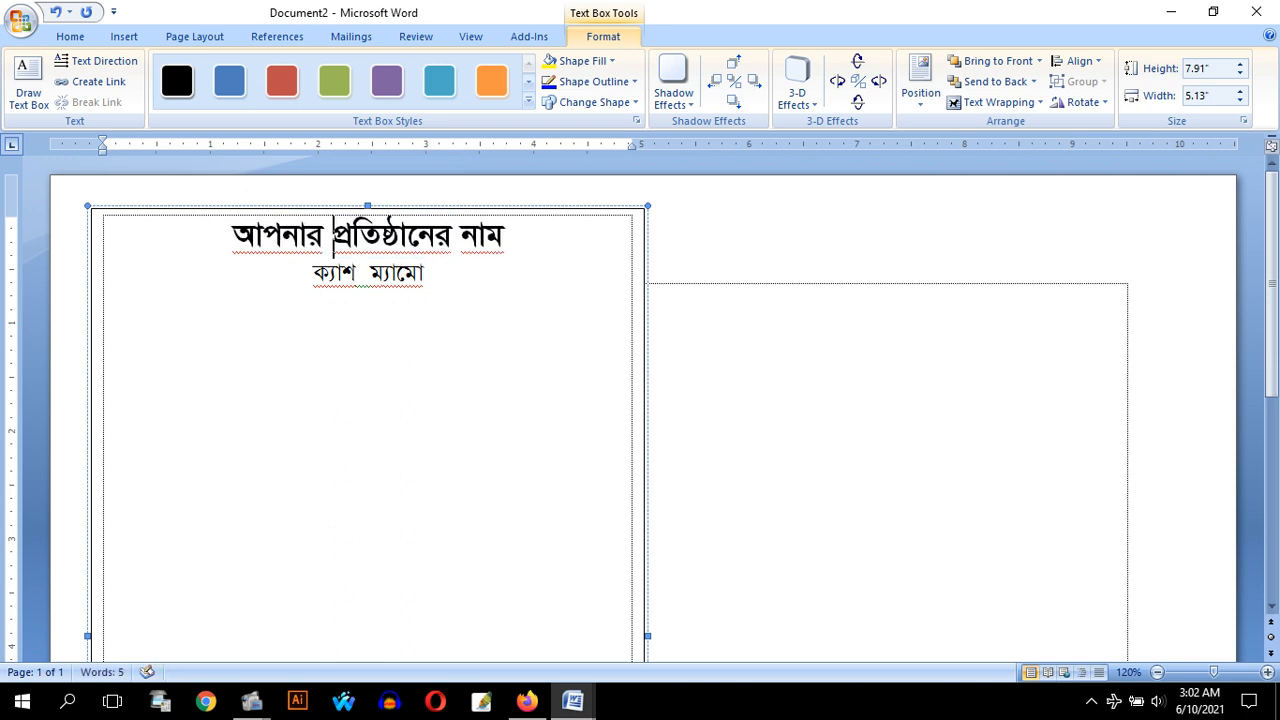
Add the line "আপনার প্রতিষ্ঠানের ঠিকানা ব্যবহার করুন?" below "ক্যাশ ম্যামো"
click(437, 278)
key(Return)
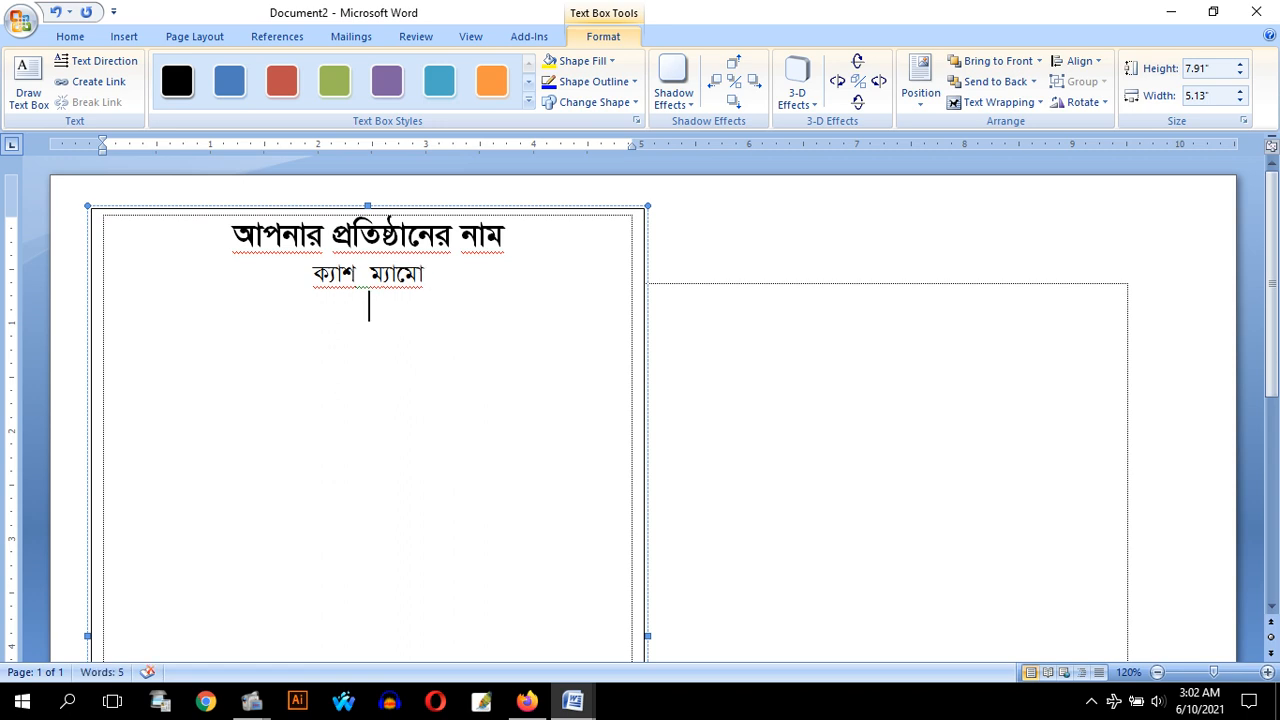
text(আপনার প্র)
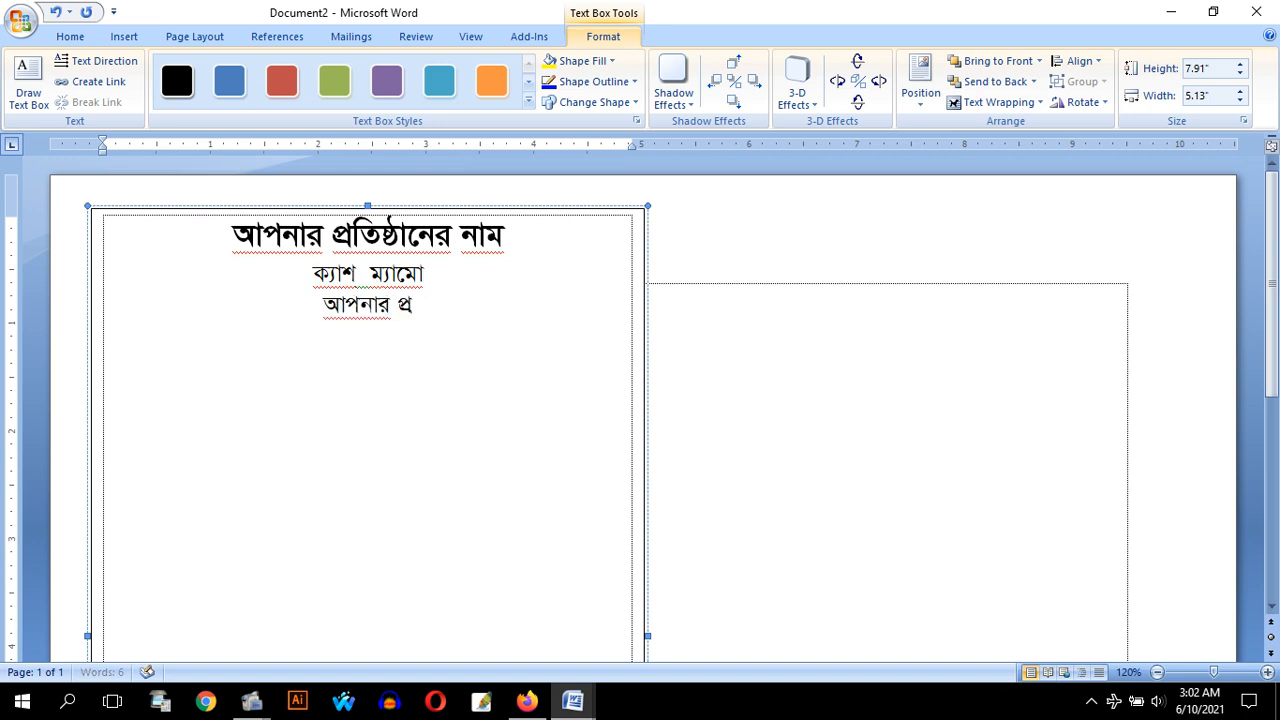
text(তিষ্ঠানের)
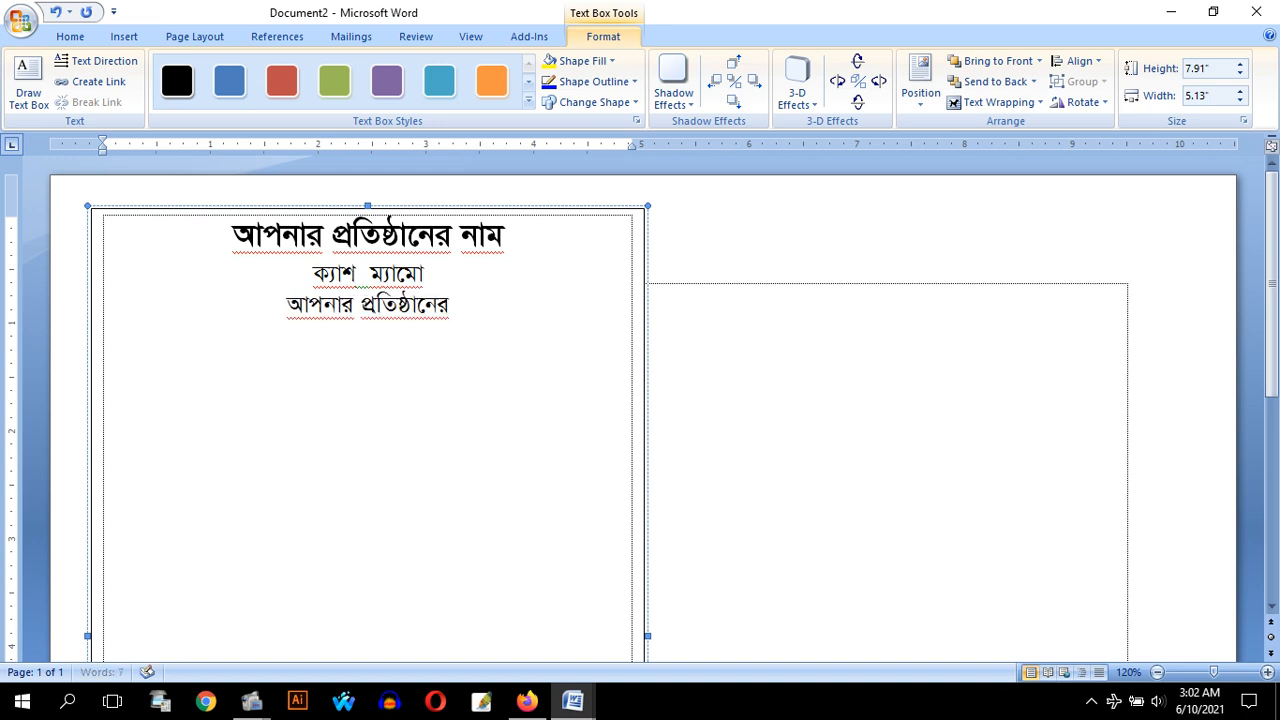
text( ঠিকানা)
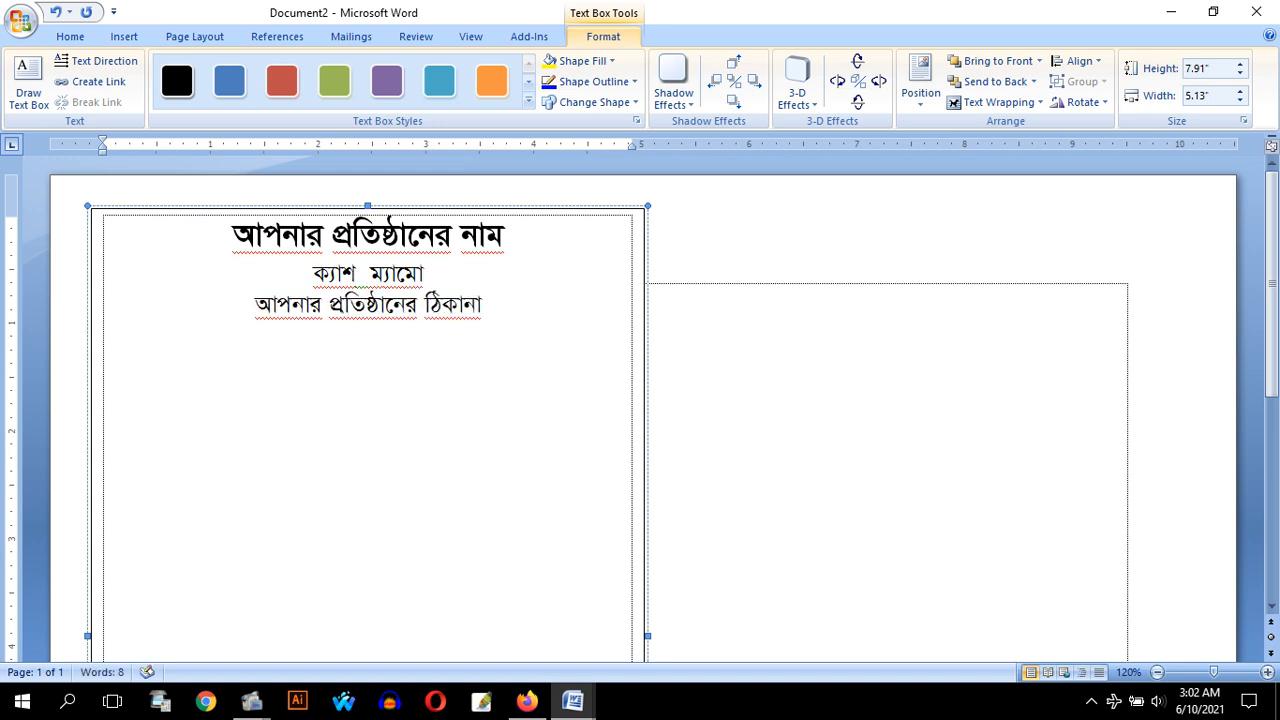
text( ব্যবহার কর)
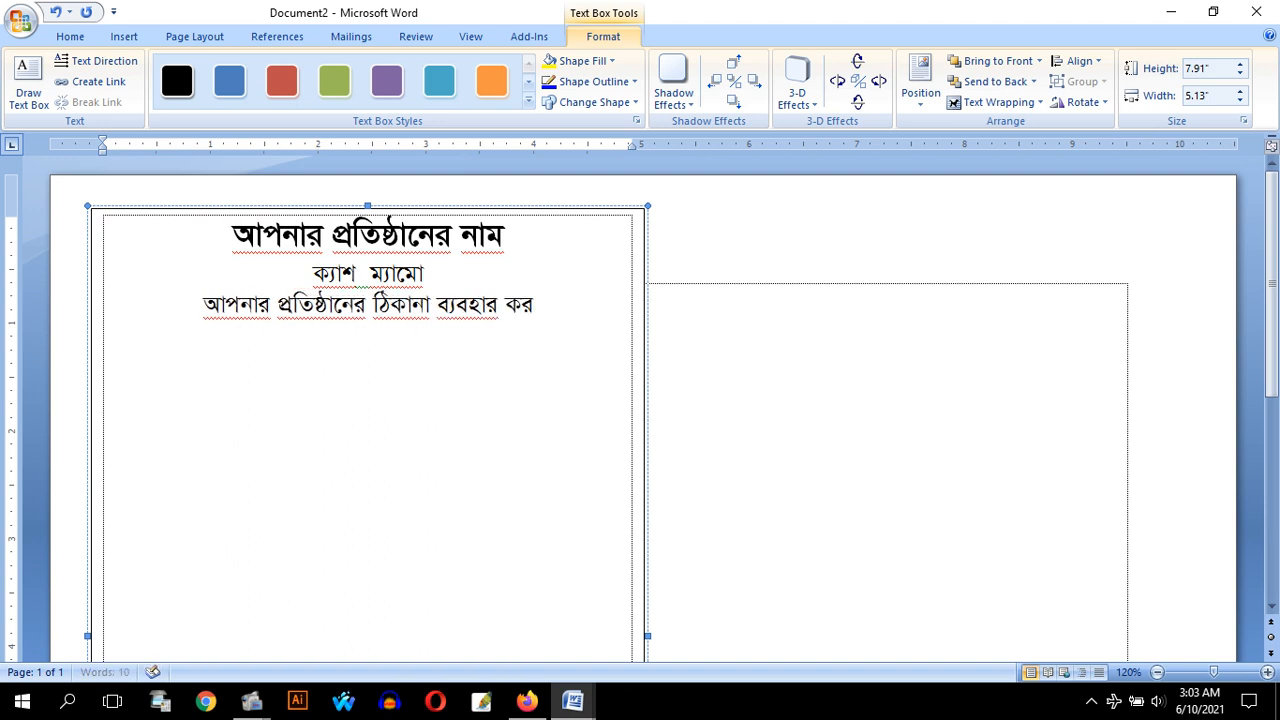
text(ুন?)
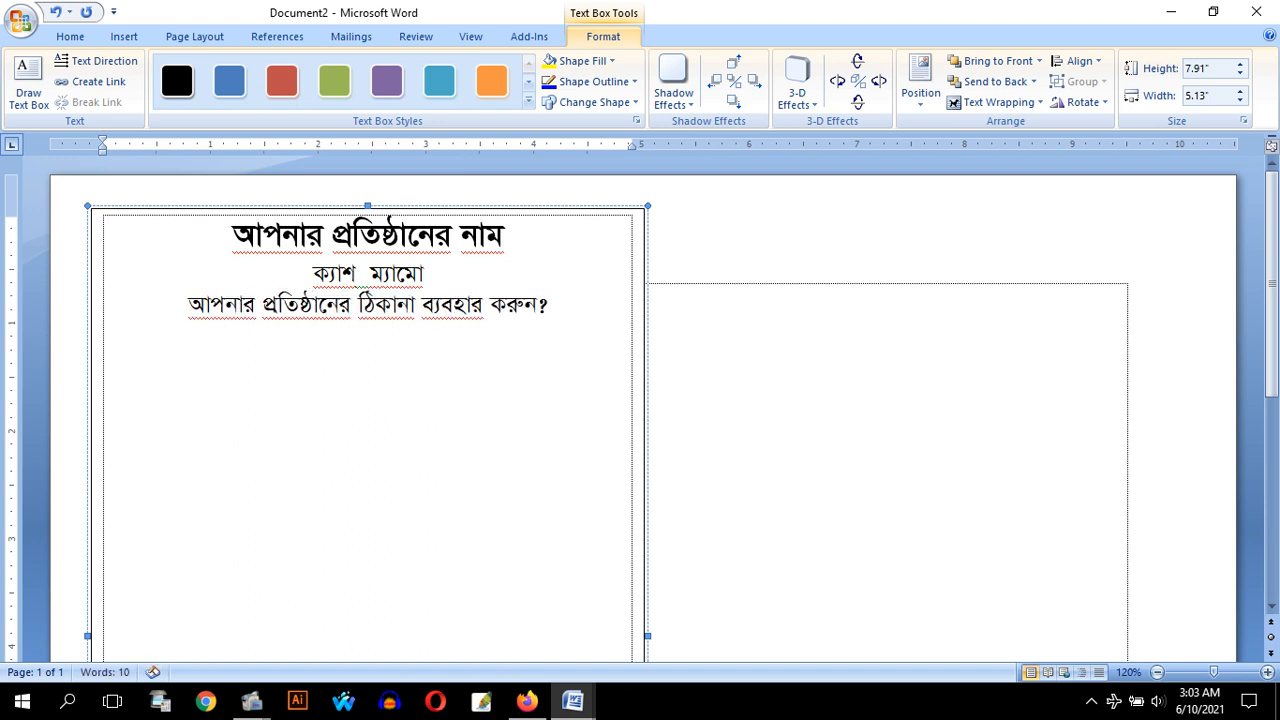
Replace the address line's question mark with "।", and add "বিসমিল্লাহির রহমানির রাহিম" as a new top line, three font size steps smaller
key(BackSpace)
text(।)
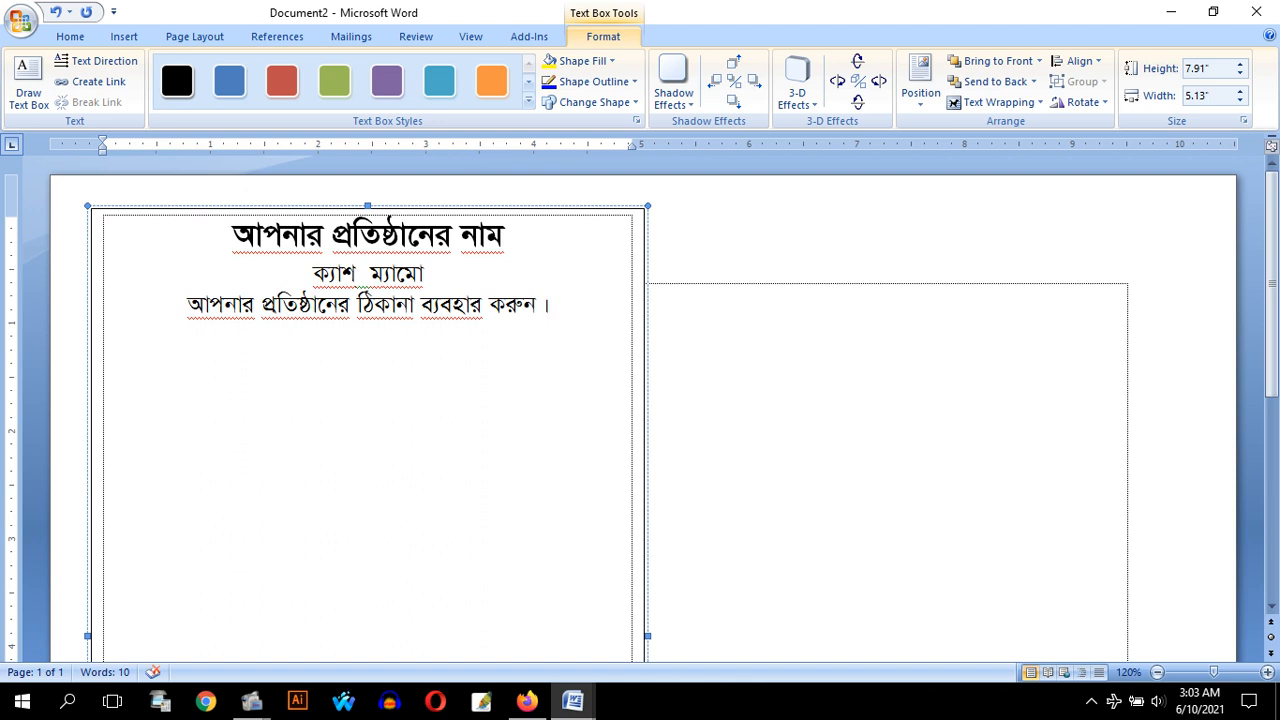
key(Up)
key(Up)
key(Home)
key(Return)
key(Up)
key(ctrl+[)
key(ctrl+[)
key(ctrl+[)
key(ctrl+[)
key(ctrl+[)
key(ctrl+[)
key(ctrl+[)
key(ctrl+[)
key(ctrl+[)
key(ctrl+[)
key(ctrl+[)
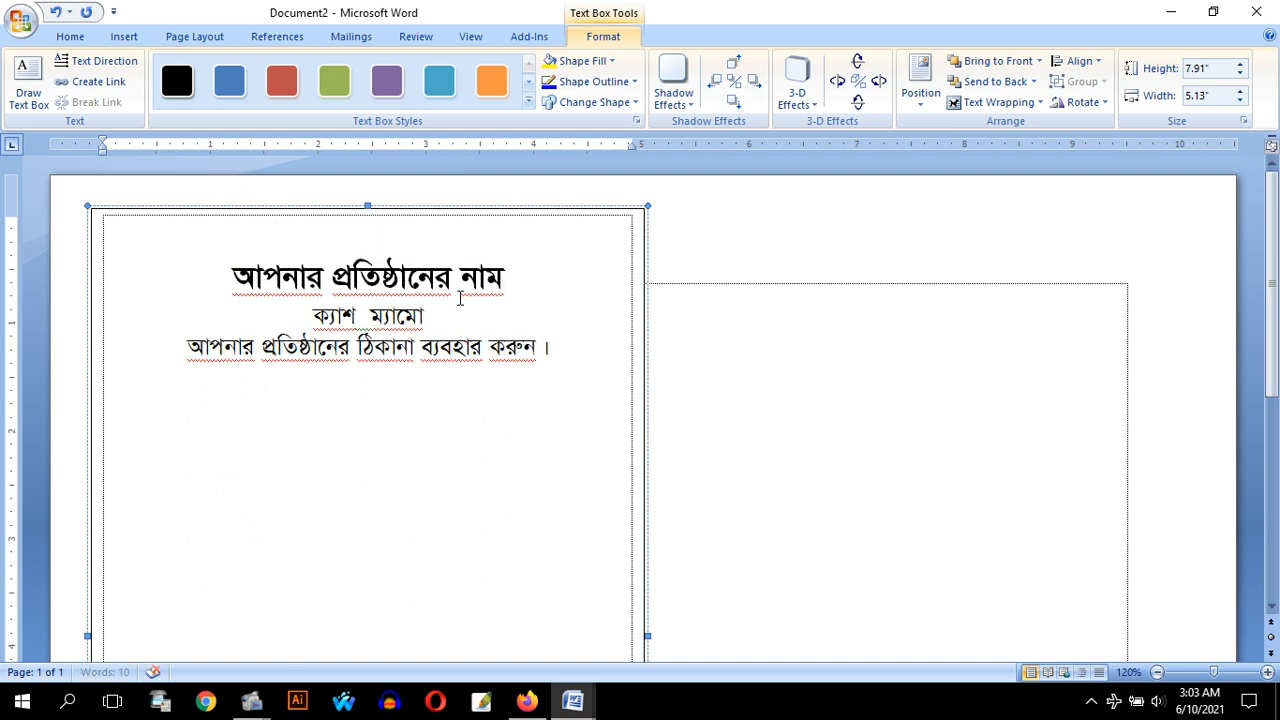
text(বিসমিল)
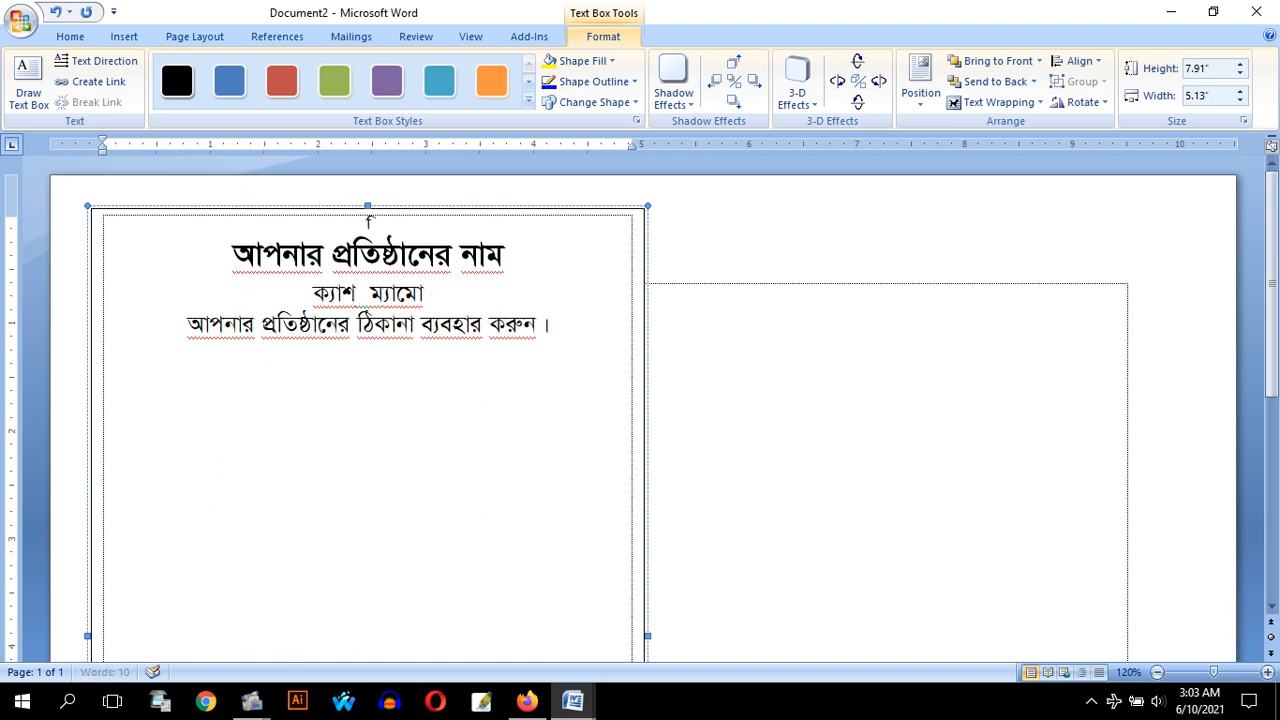
text(্লাহির রহমা)
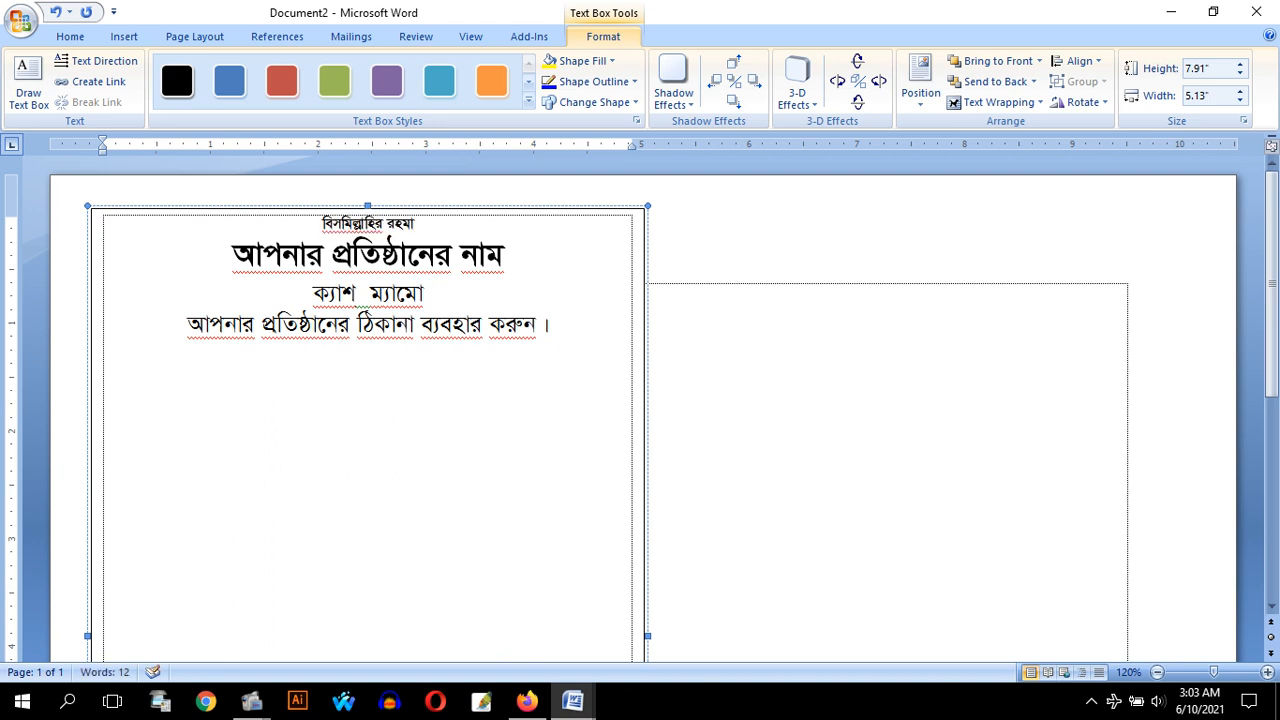
text(নির রাহিম)
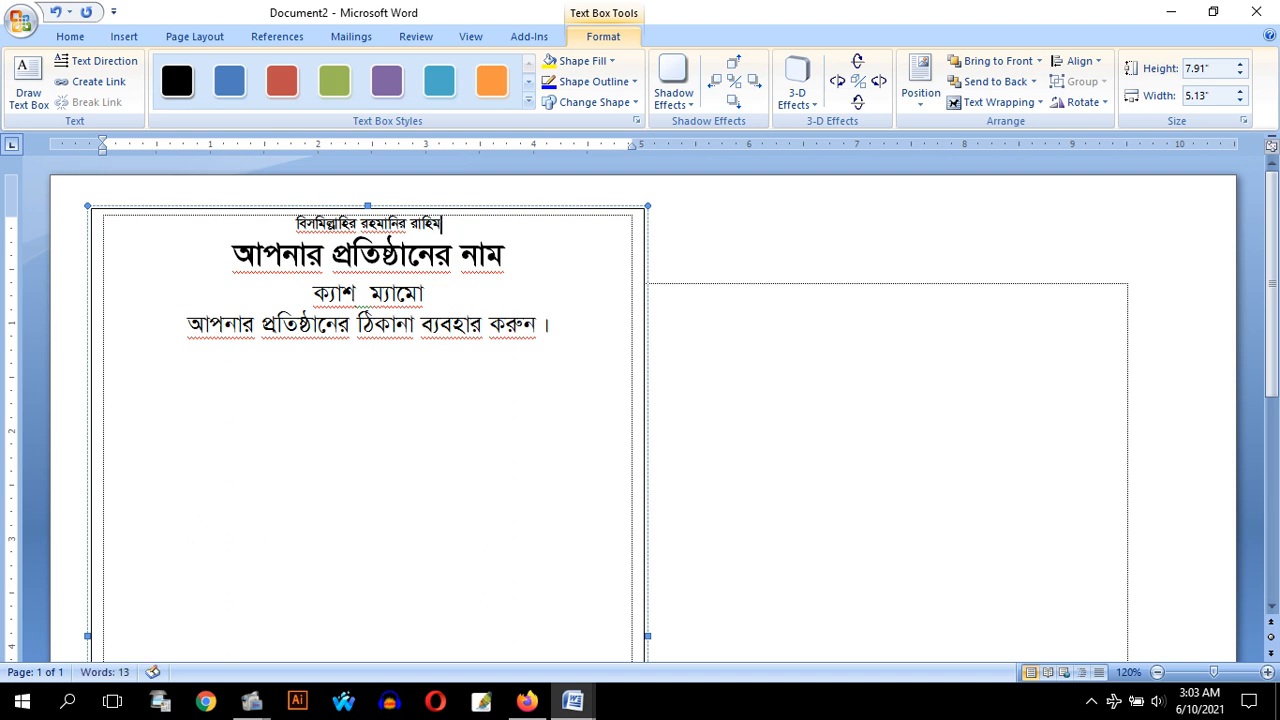
Add a smaller line below the address with the label "মোবাইল নম্বর ঃ" and the business's mobile number
click(549, 332)
key(Return)
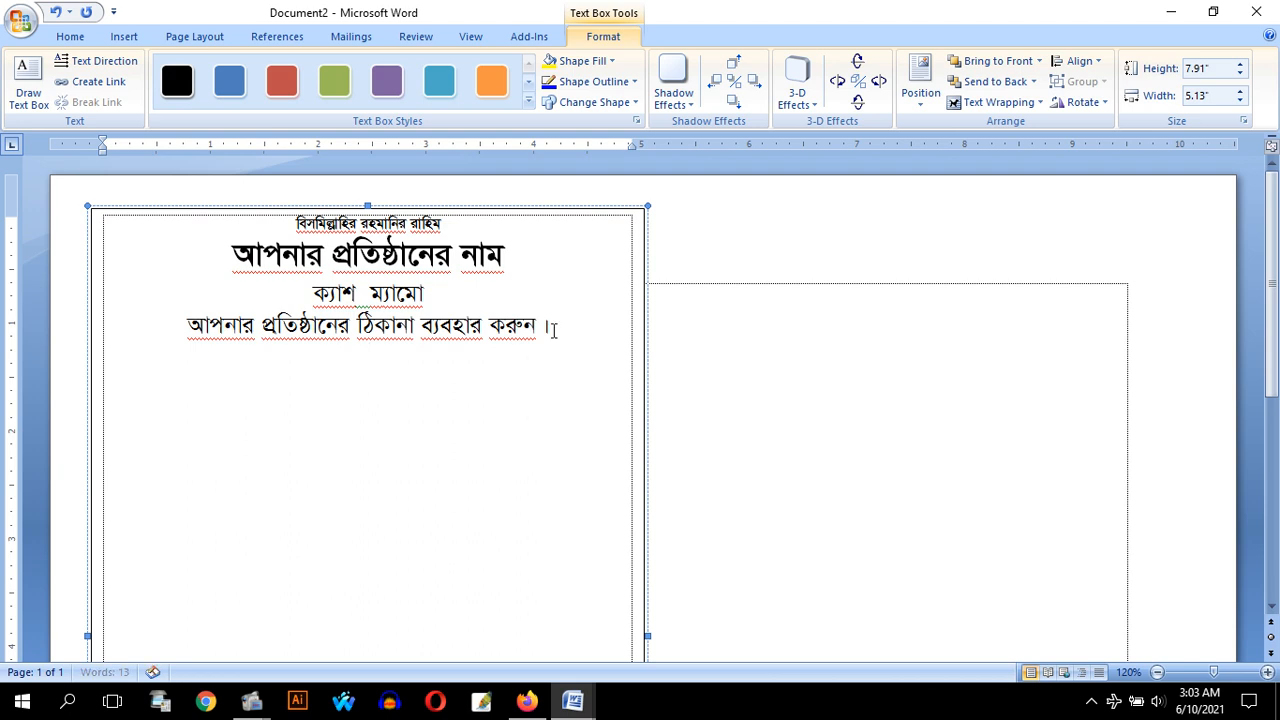
text(মোবাইল নম্বর )
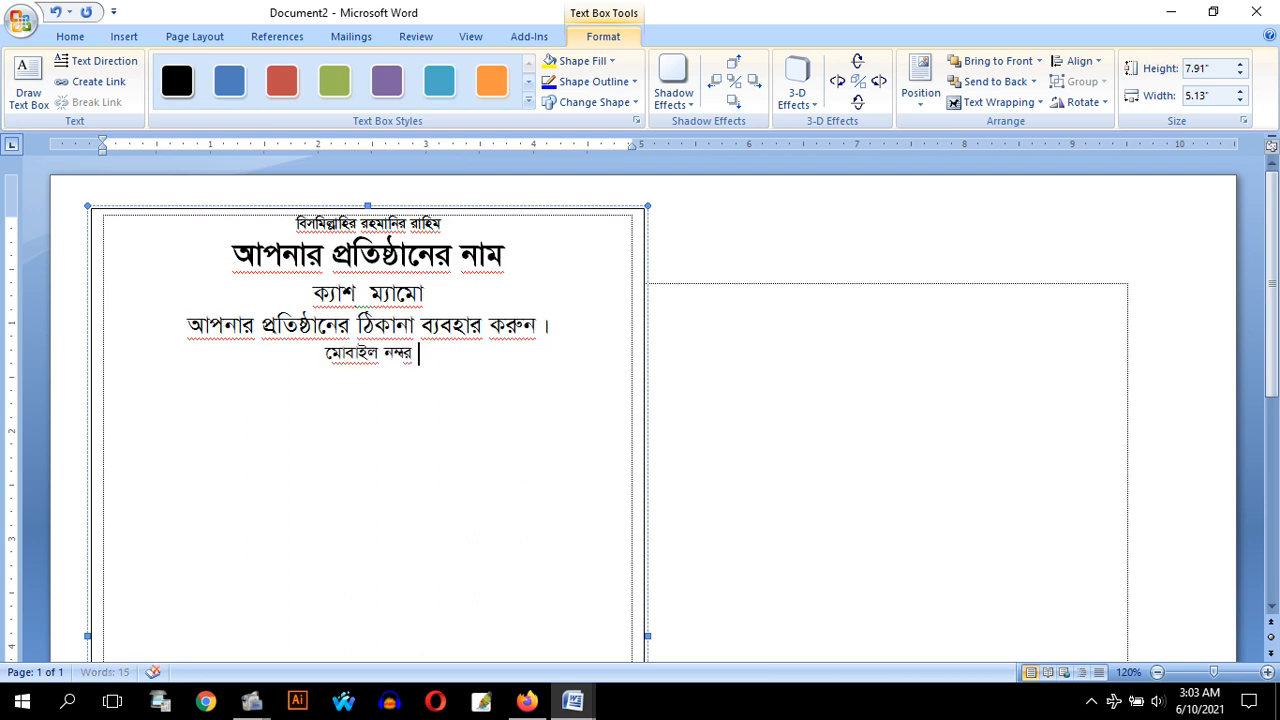
text(ঃ)
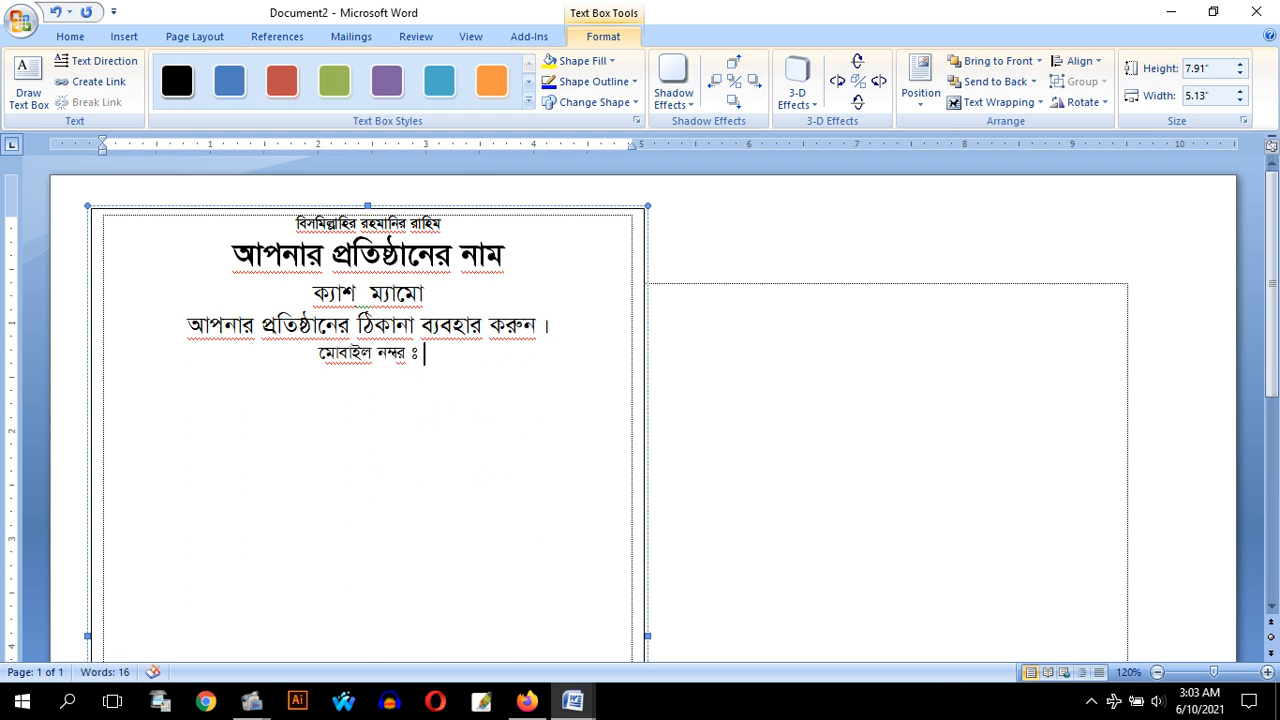
text( ০১৭)
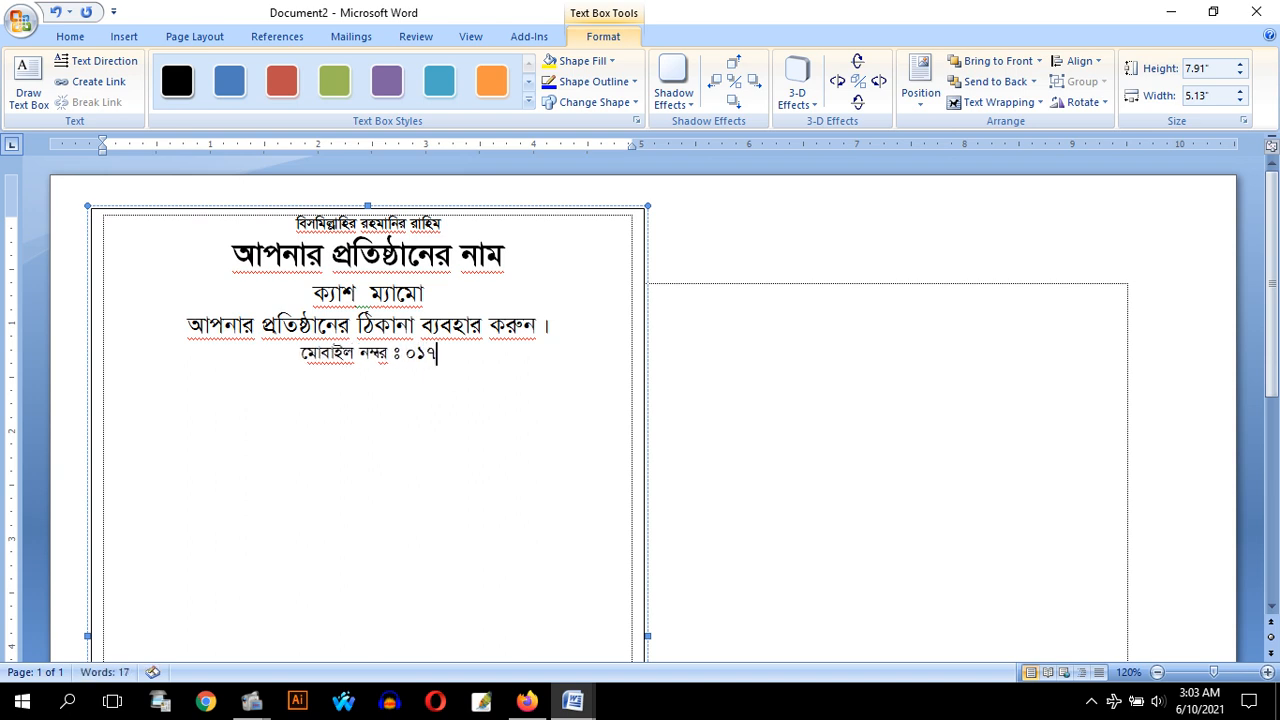
text(১১১১)
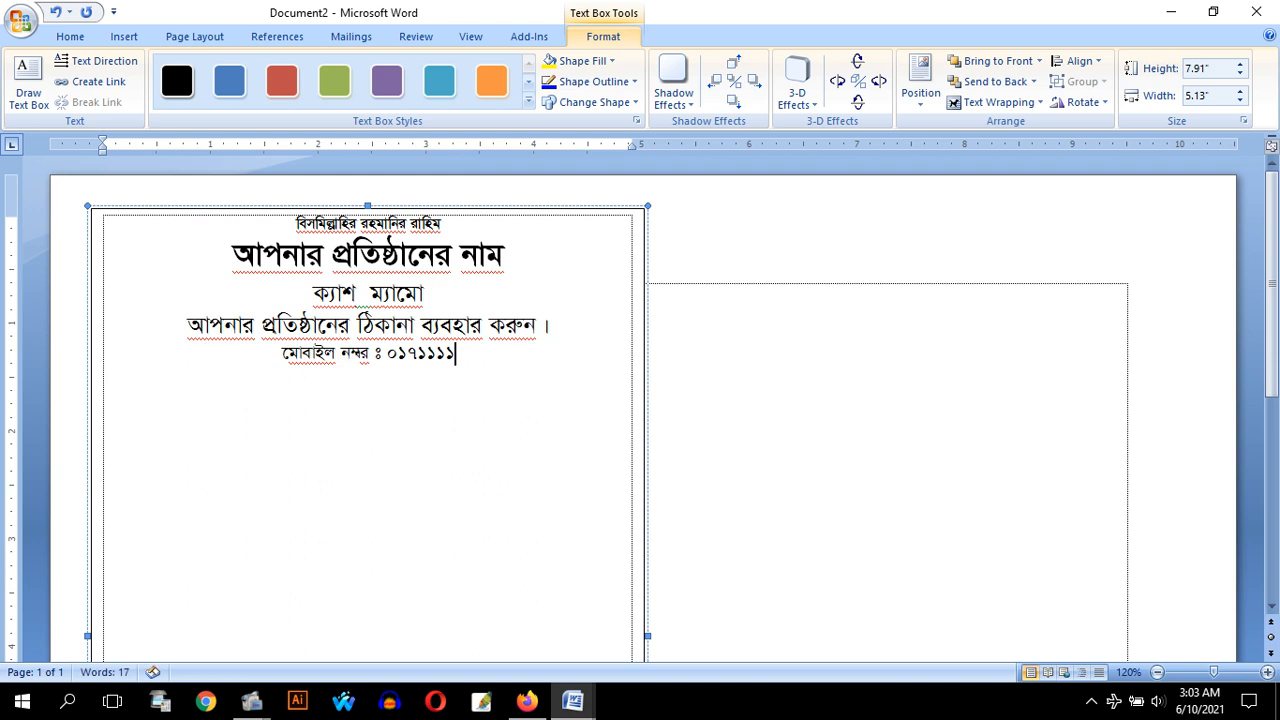
text(২৬)
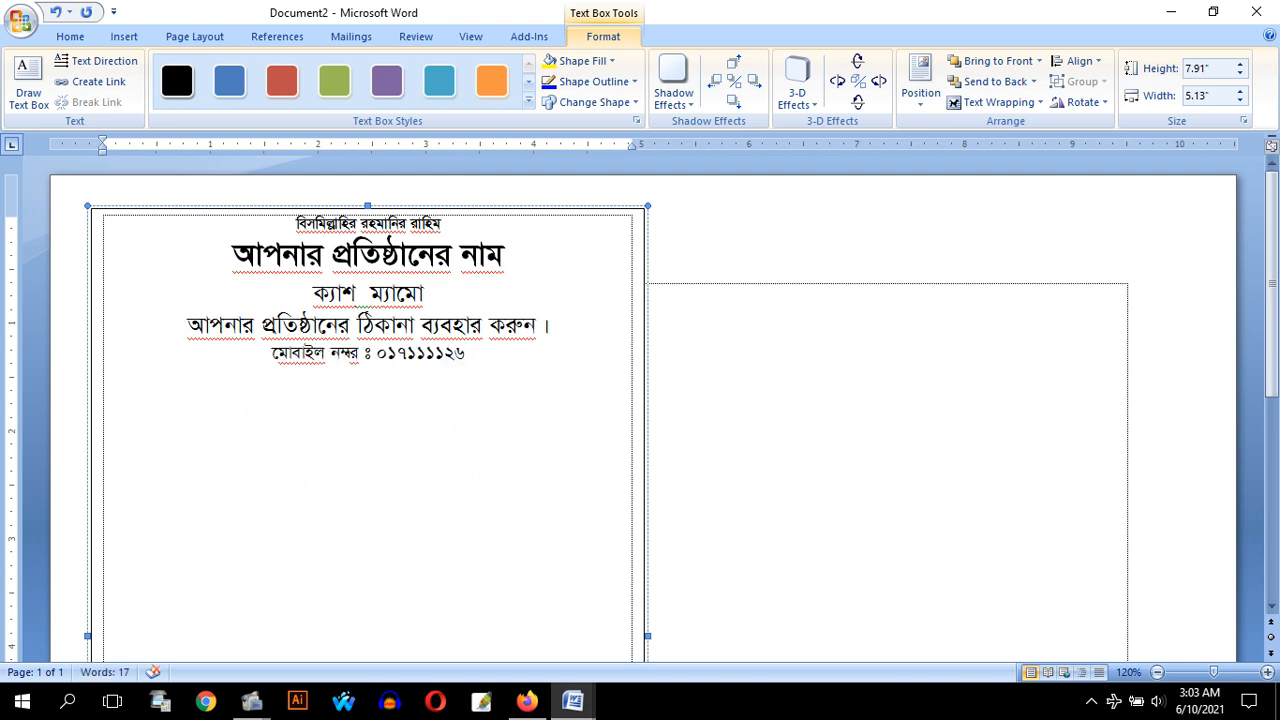
key(BackSpace)
key(BackSpace)
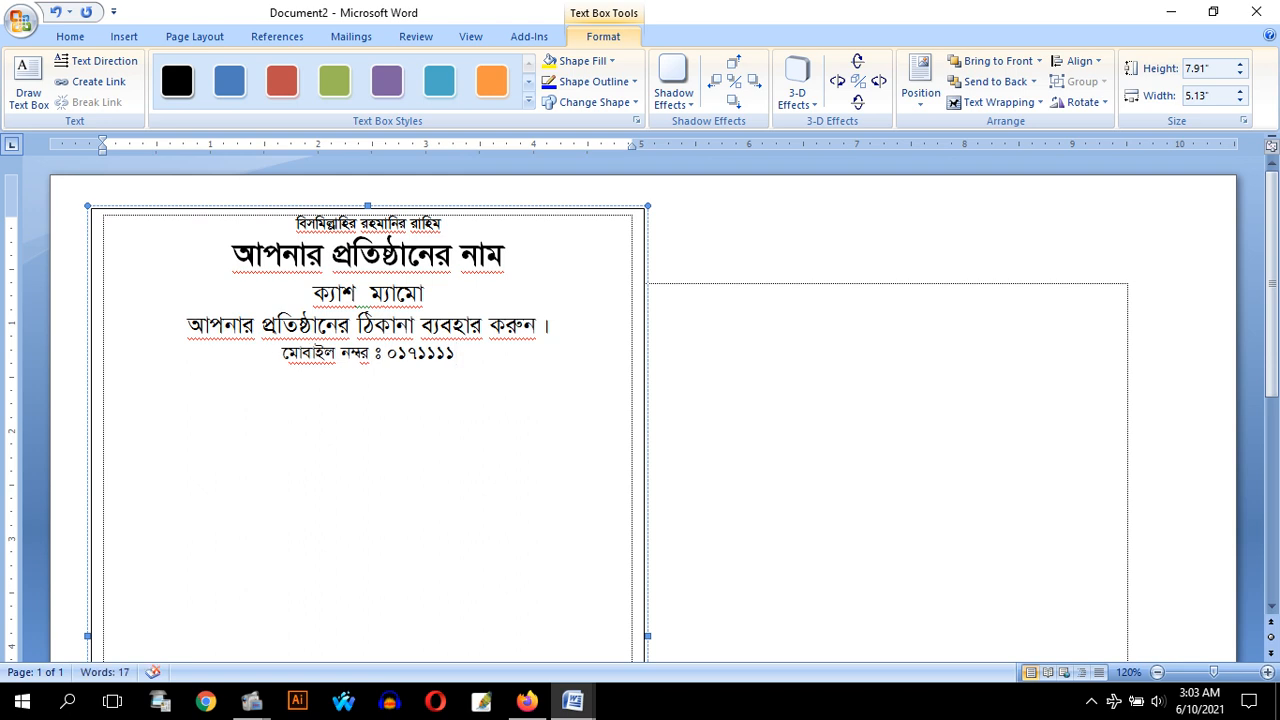
text(১১১১)
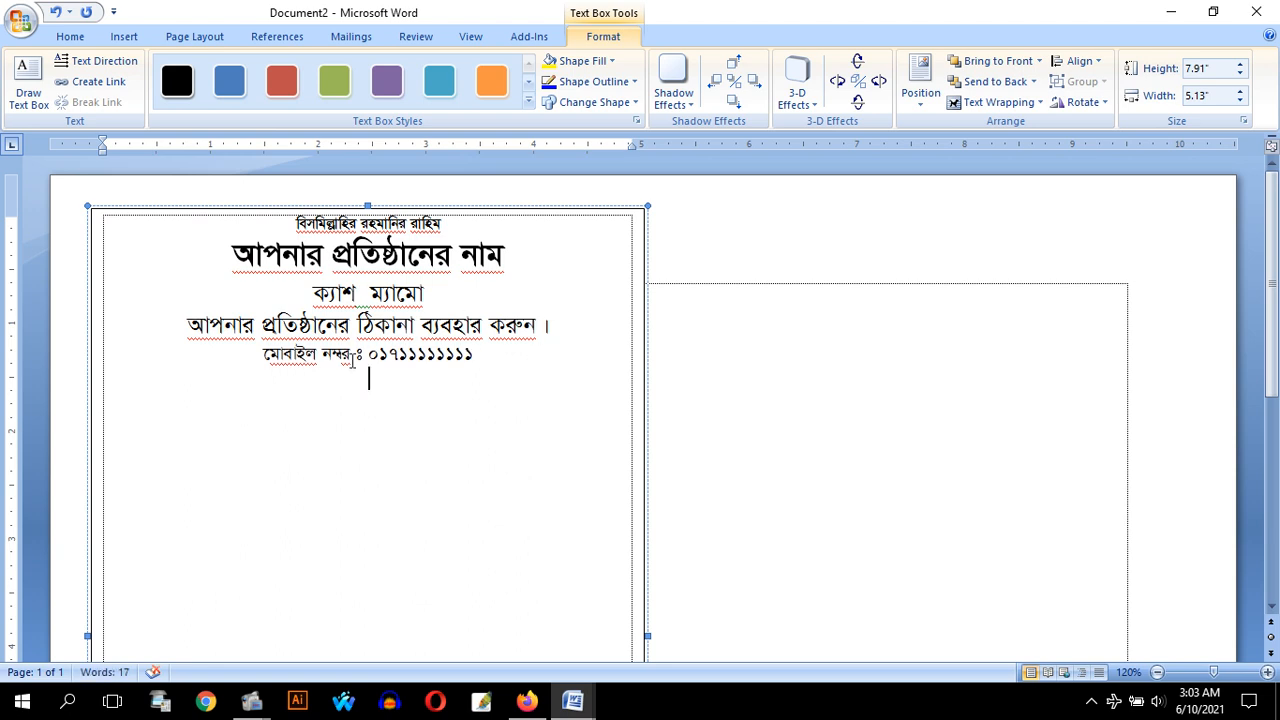
Insert a table of four columns and three rows below the mobile number line in the text box
click(80, 38)
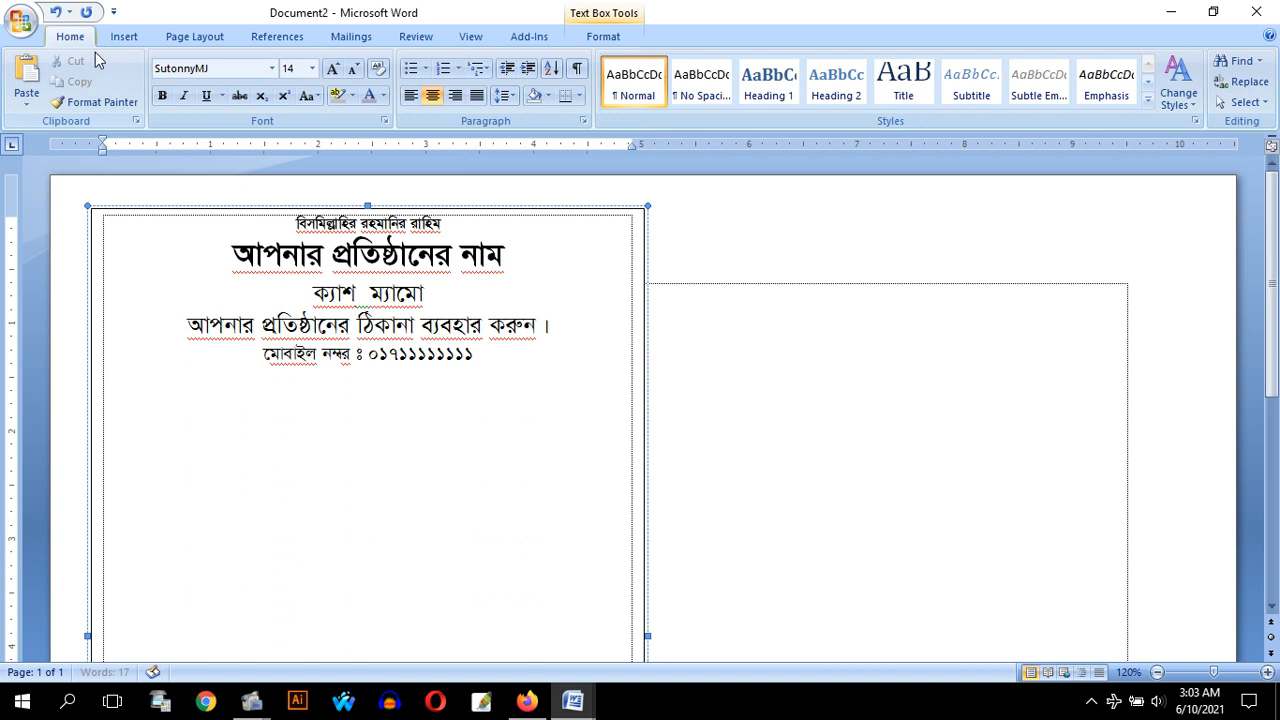
click(120, 38)
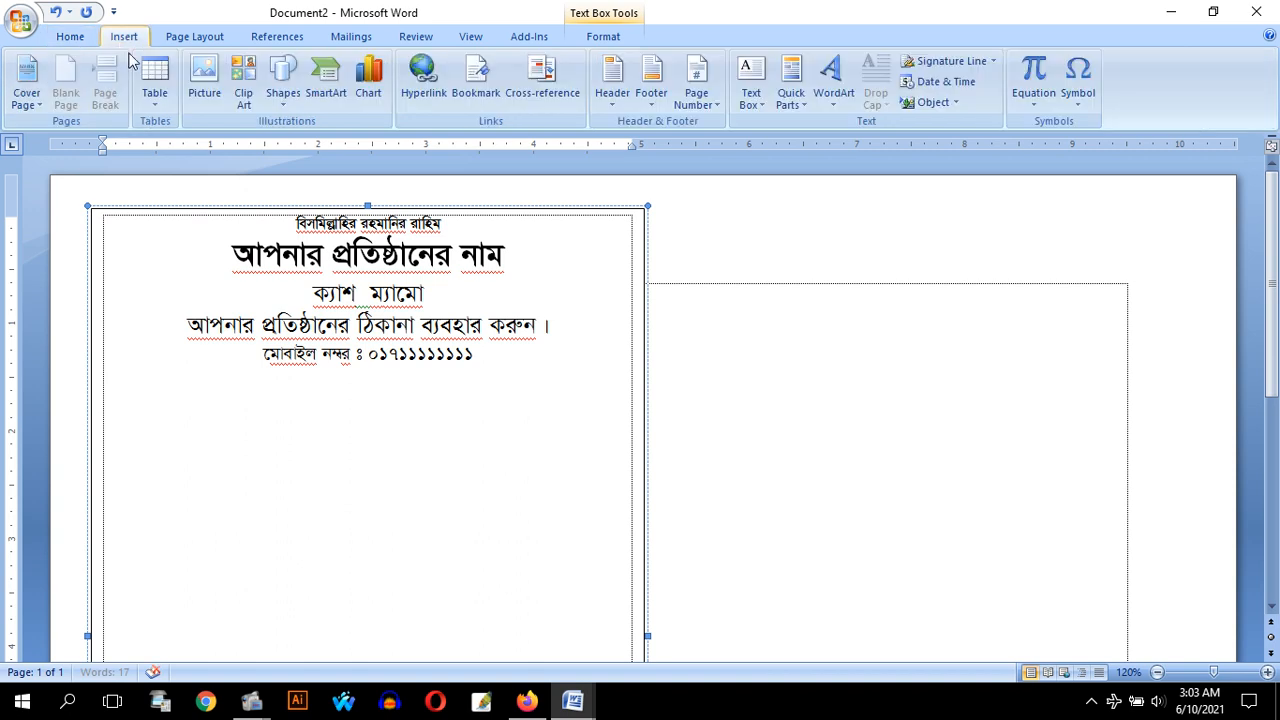
click(160, 104)
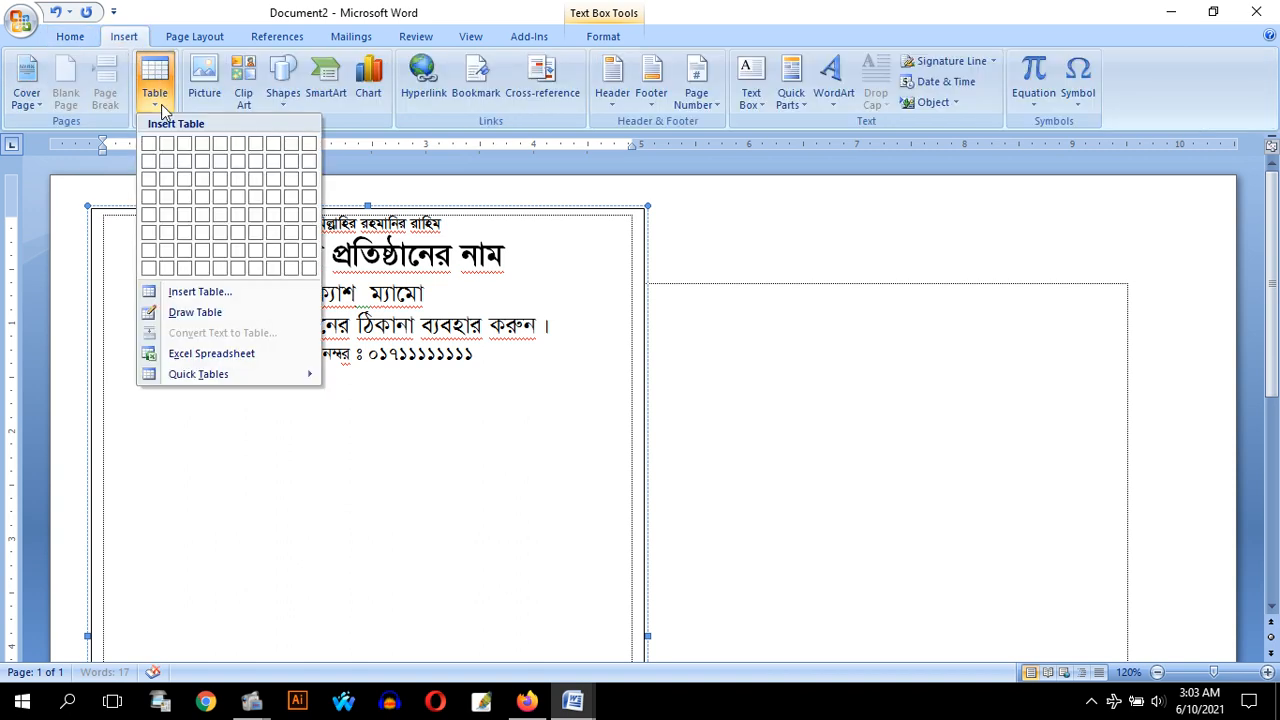
click(200, 187)
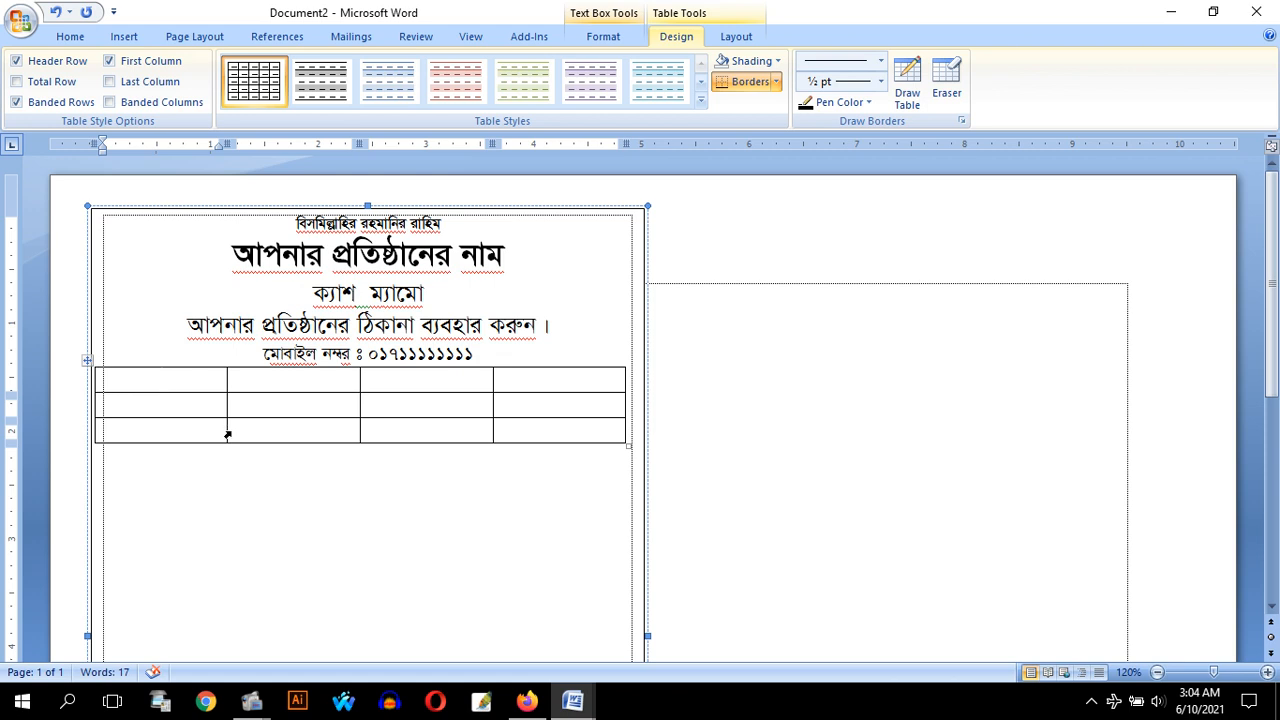
Reduce the table's first column to a narrow strip, shift the second column's edge inward, and stretch the middle row down near the page bottom
drag(226, 431, 123, 434)
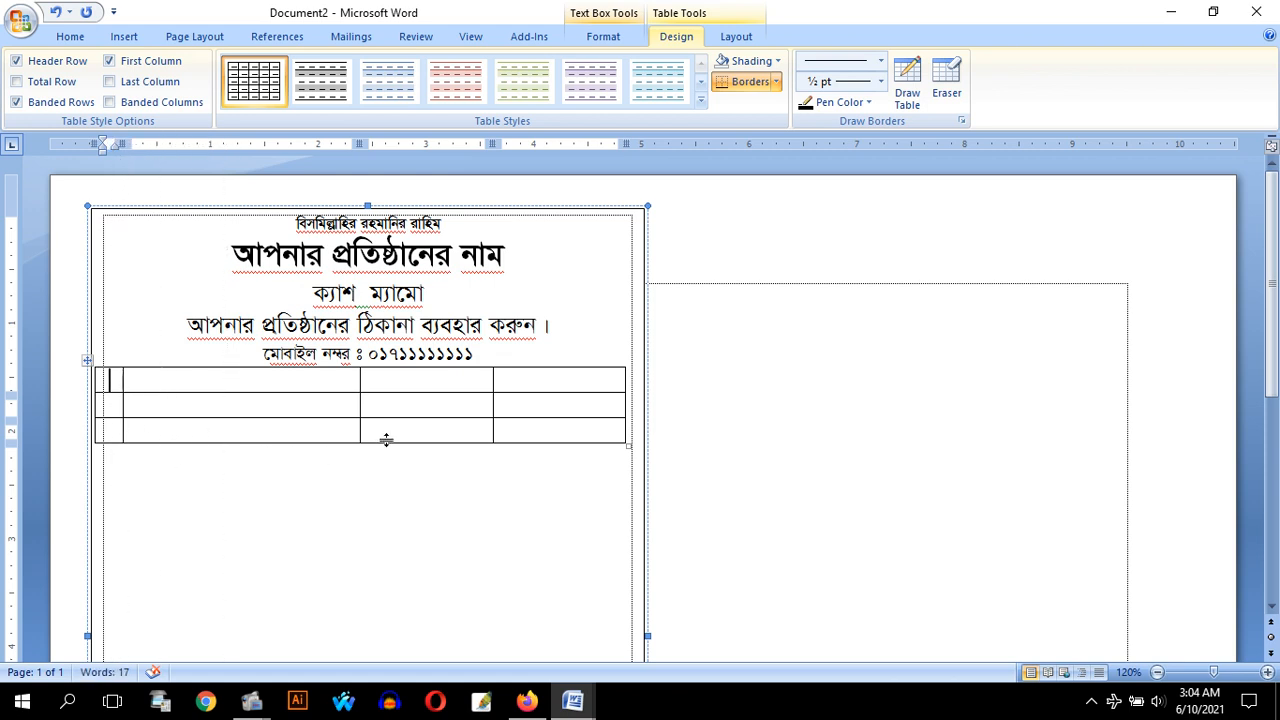
drag(360, 416, 318, 418)
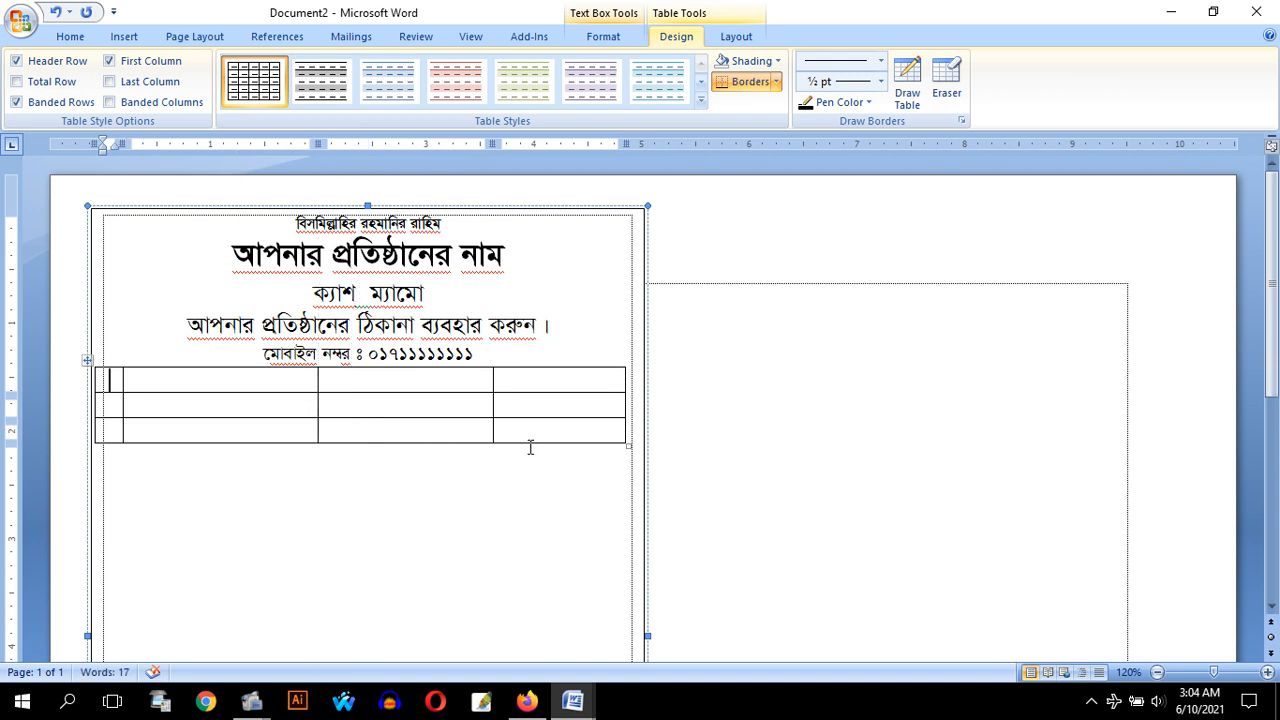
drag(529, 442, 474, 528)
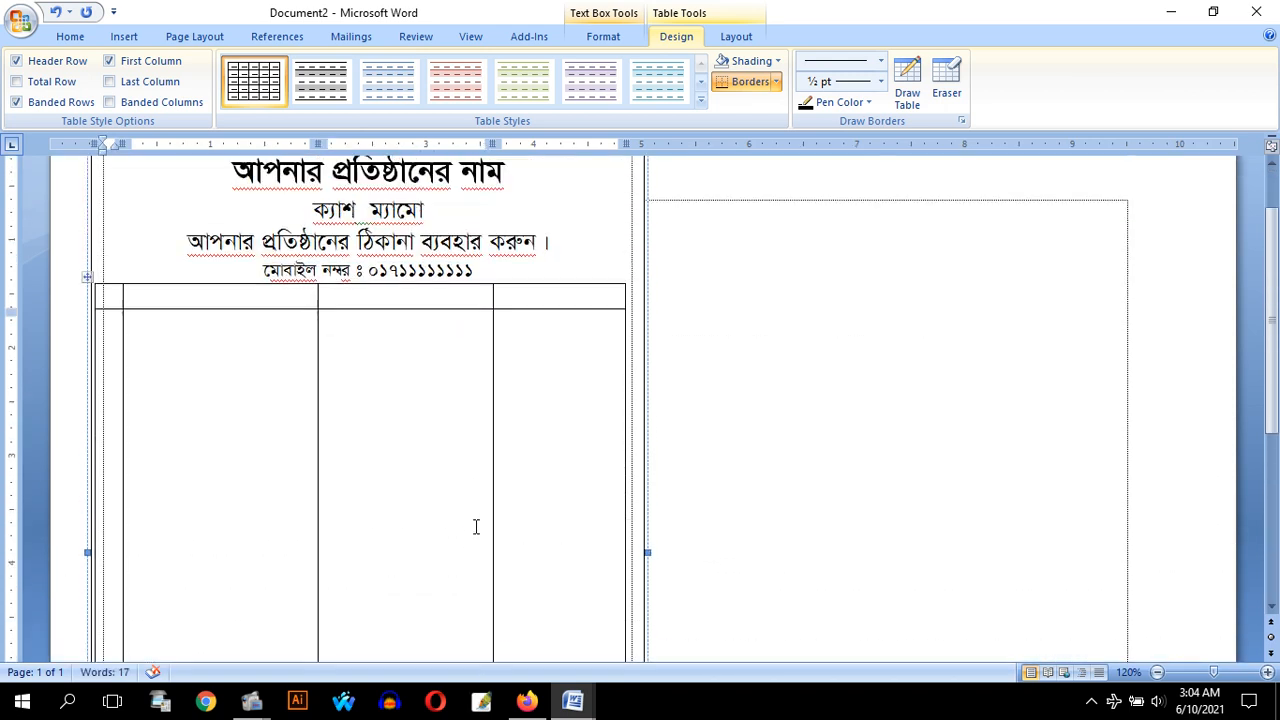
scroll(476, 527, up, 1)
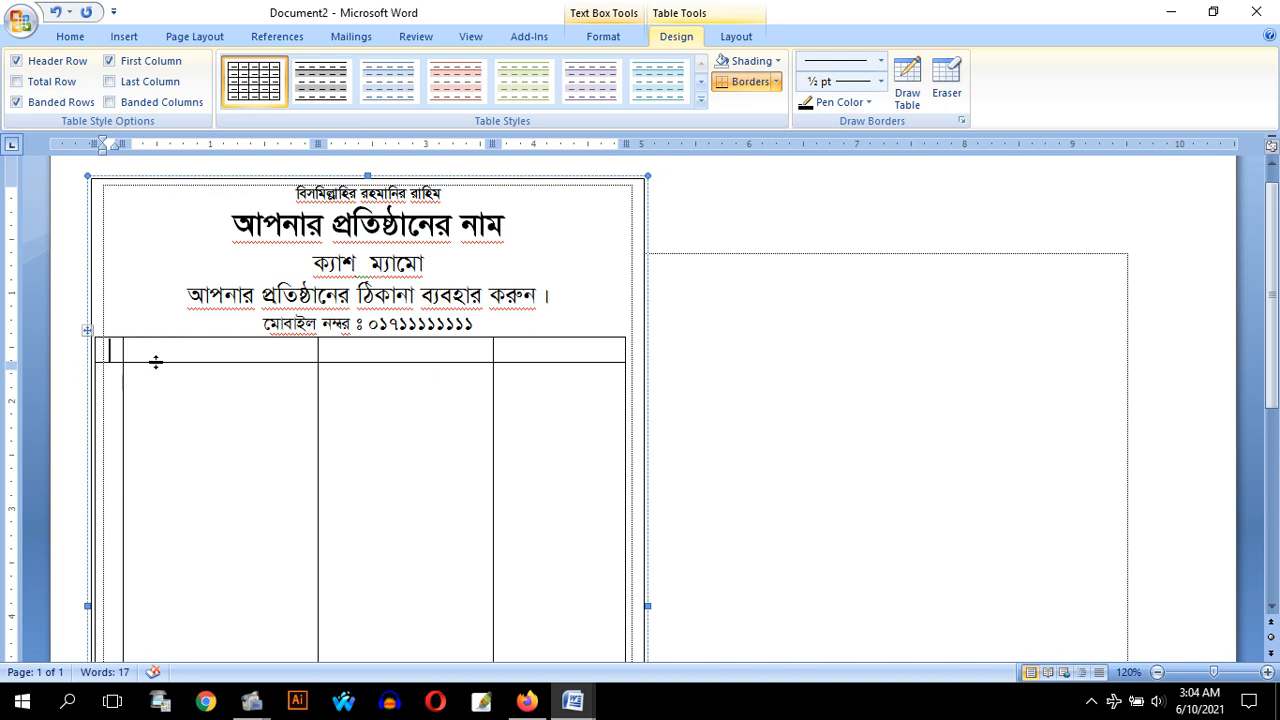
drag(122, 354, 129, 354)
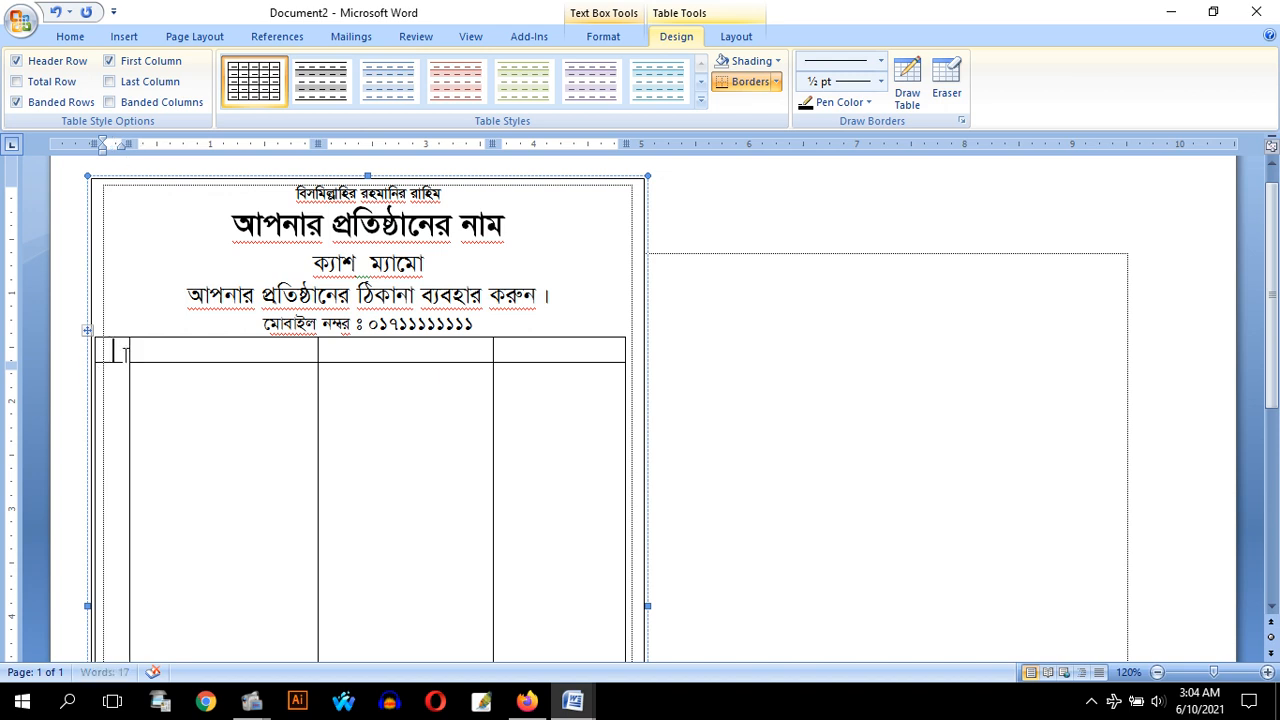
Fill the table's header row with "ক্রম", "বিবরন", "দর" and "মূল্য"
text(ক্রমি)
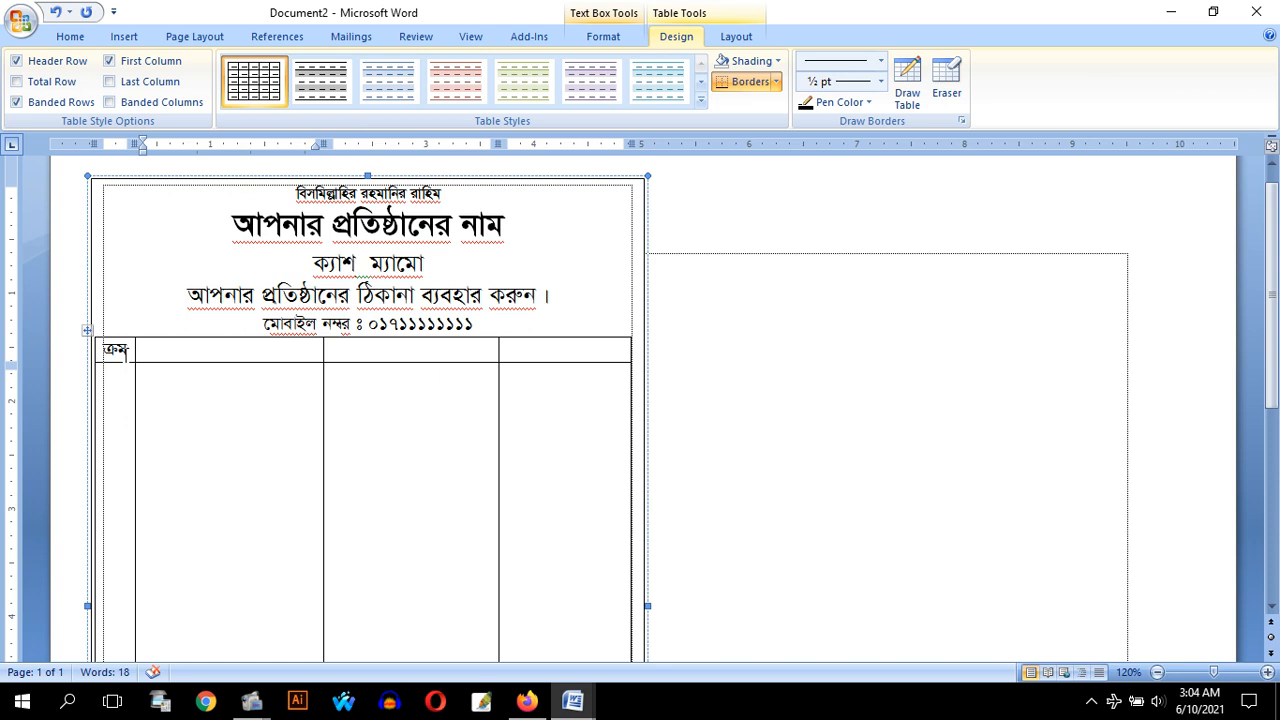
key(Tab)
text(বিবরন)
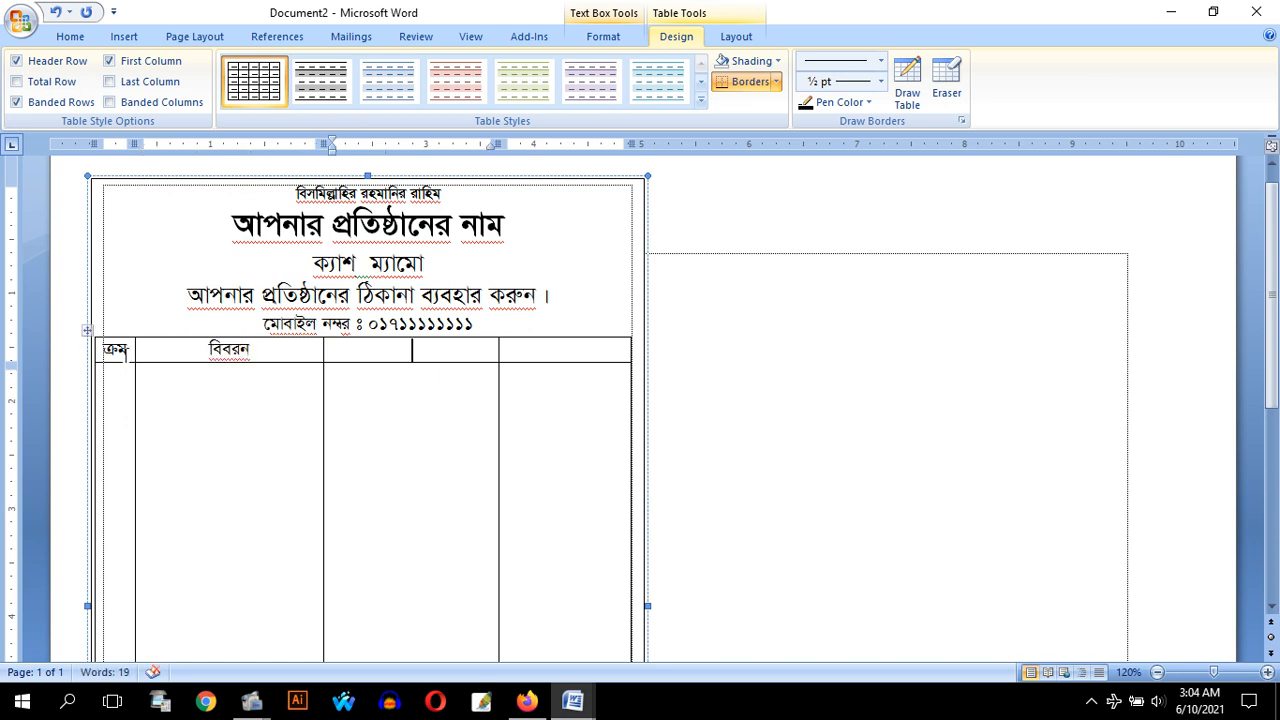
text(দর)
key(Tab)
text(মূল্য)
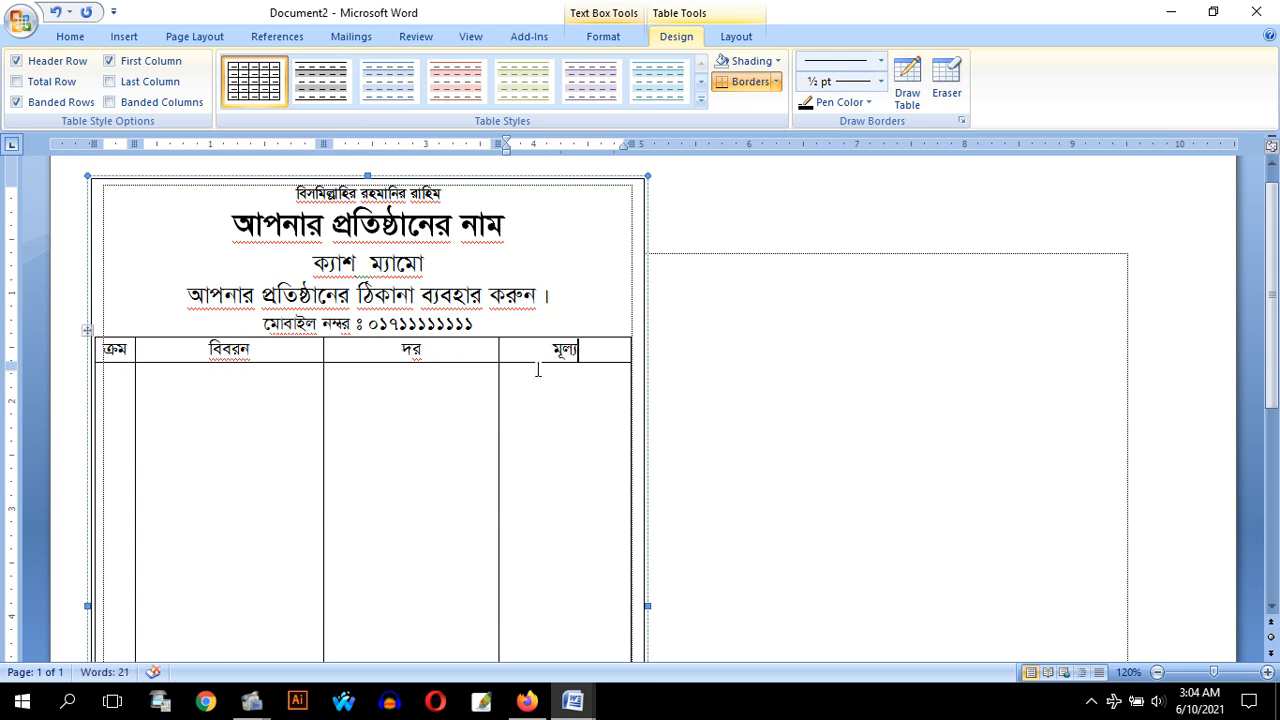
Erase the border between the second and third cells in the table's last row
scroll(537, 369, down, 8)
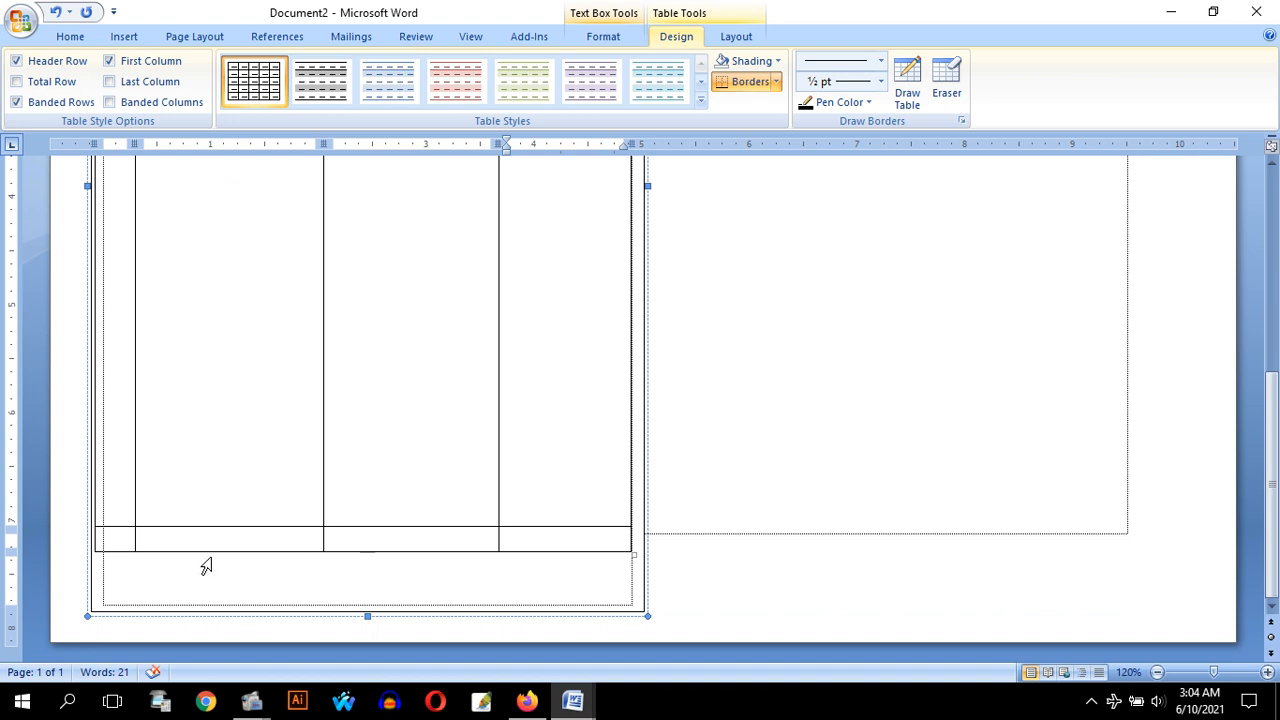
click(203, 540)
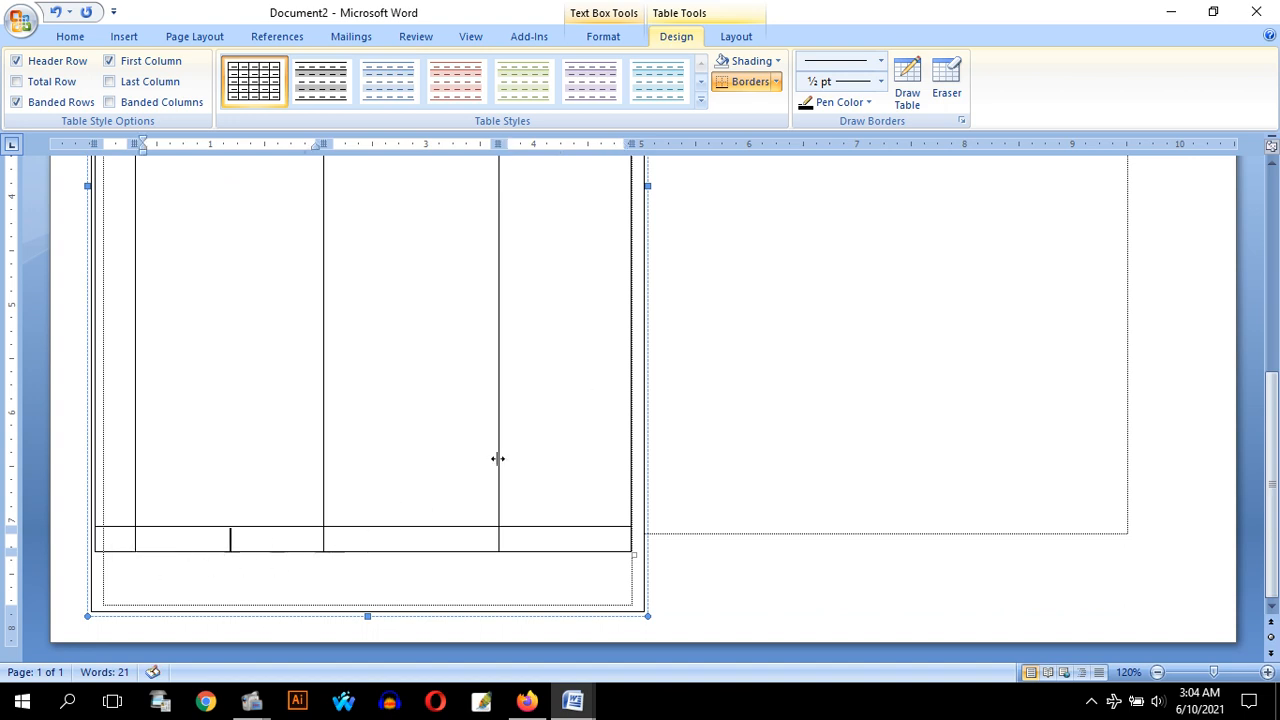
click(947, 80)
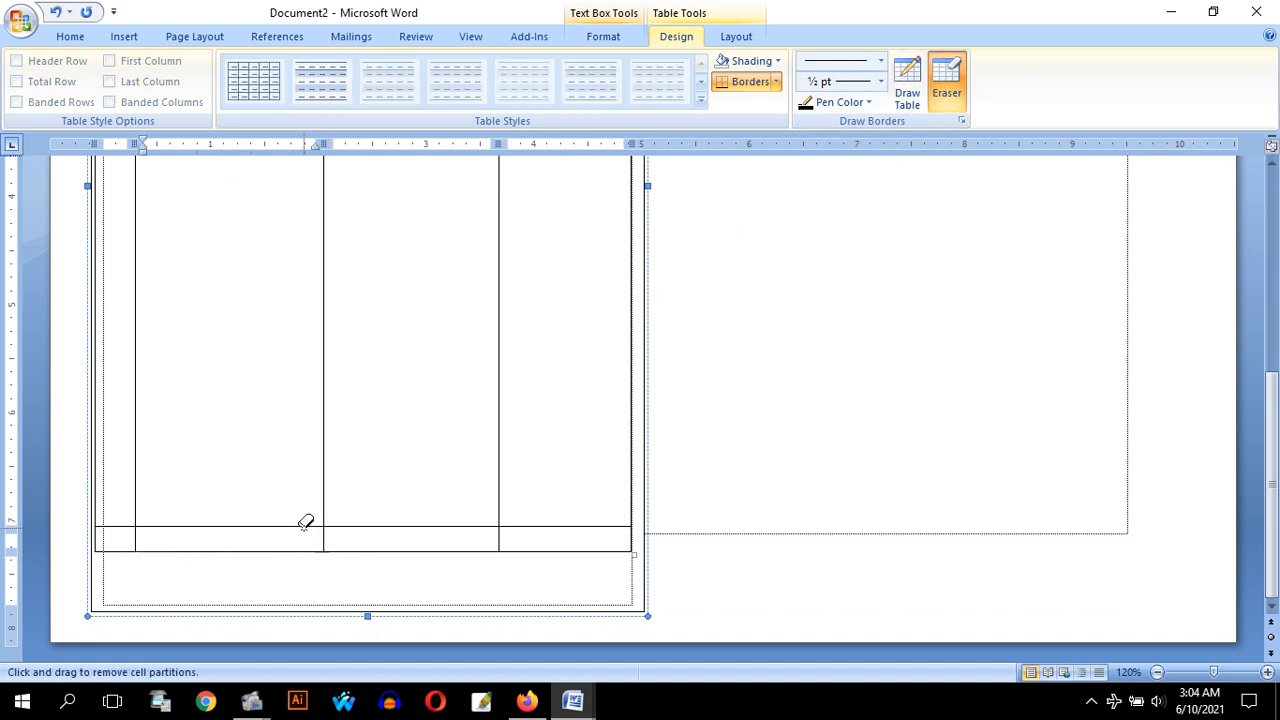
click(268, 535)
drag(268, 535, 459, 531)
click(945, 95)
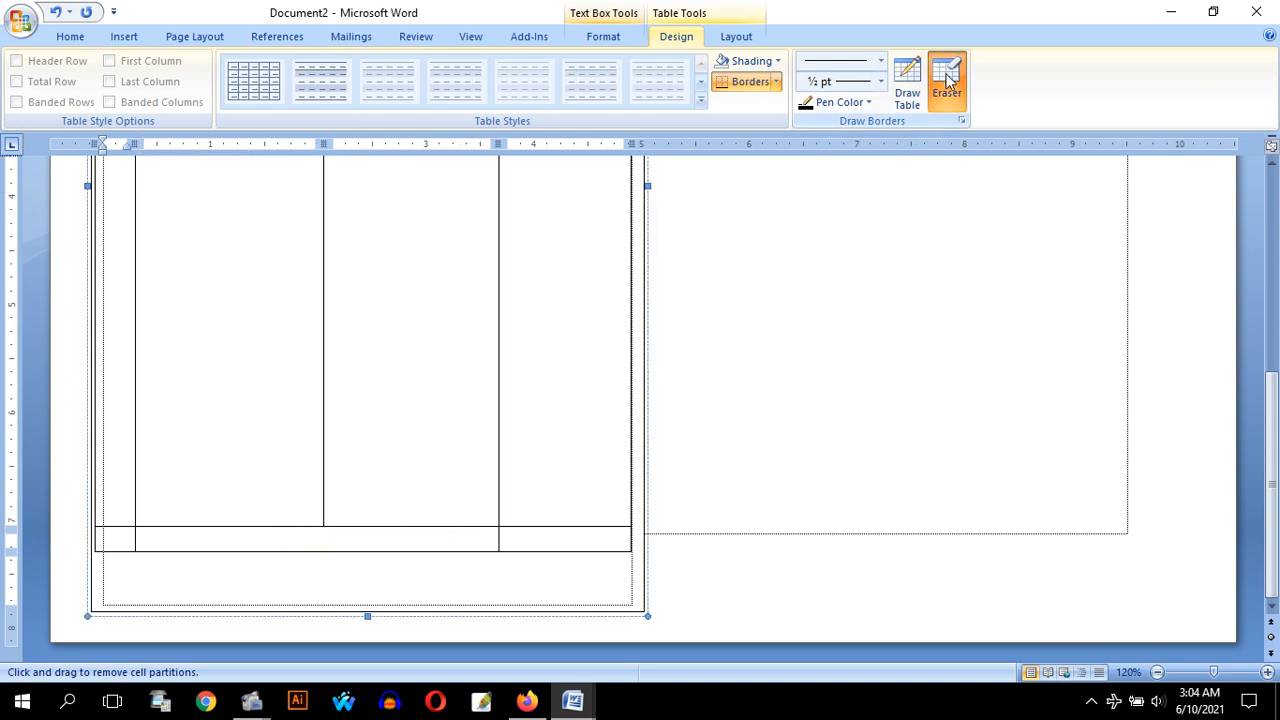
Enter "মোট টাকা=" right-aligned in the merged cell of the last row
click(448, 532)
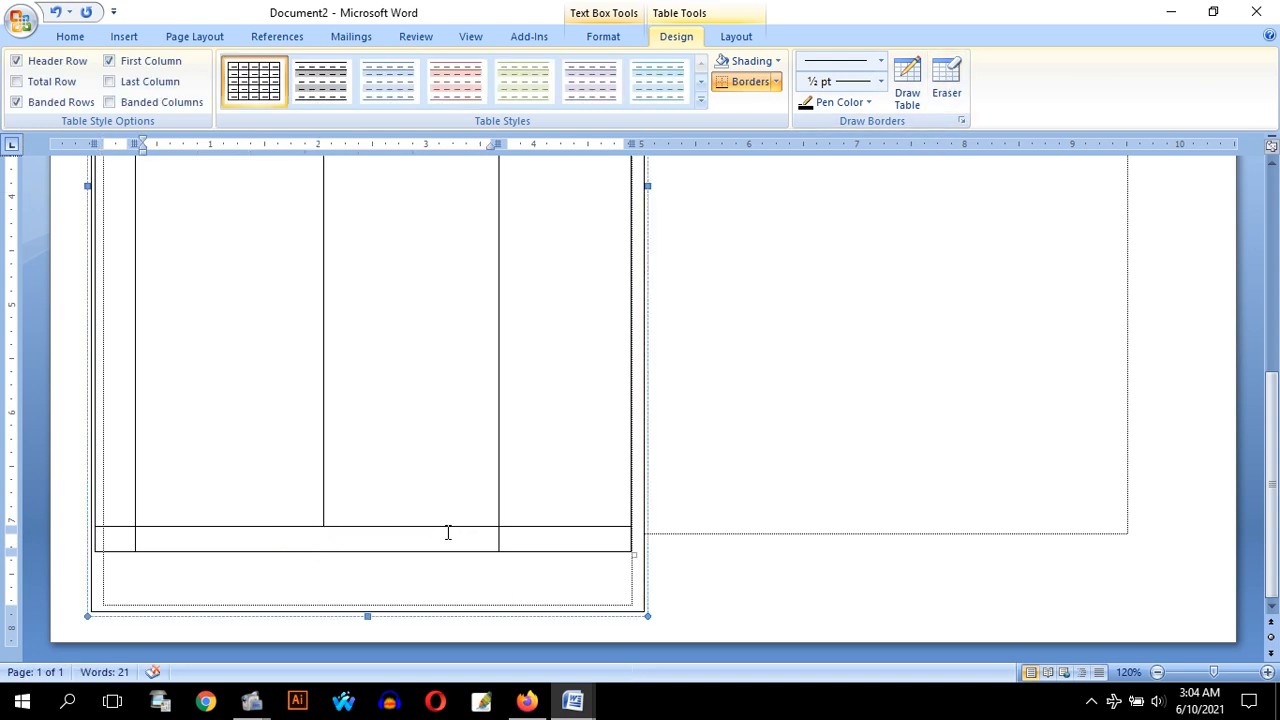
key(ctrl+l)
text(মোট টাকা=)
Add the centred closing line "আবার আসবেন ধন্যবাদ" below the table, followed by a new empty line
click(388, 586)
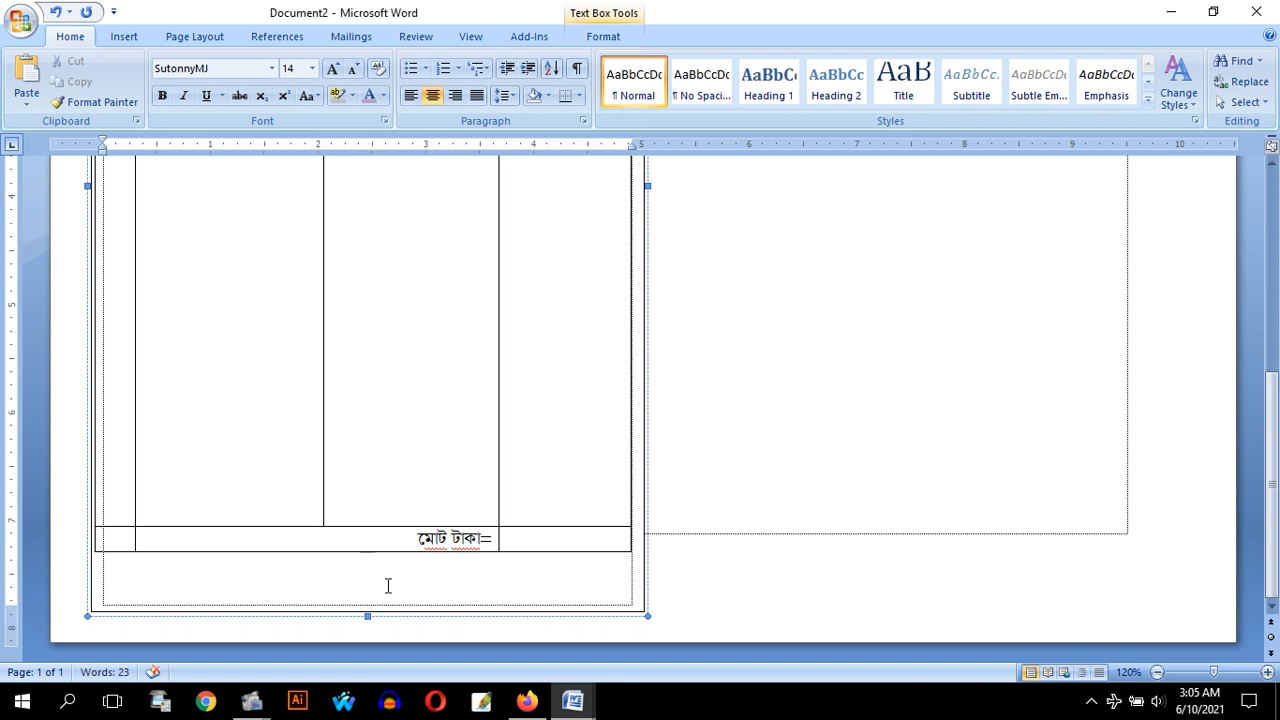
text(আবার আসে)
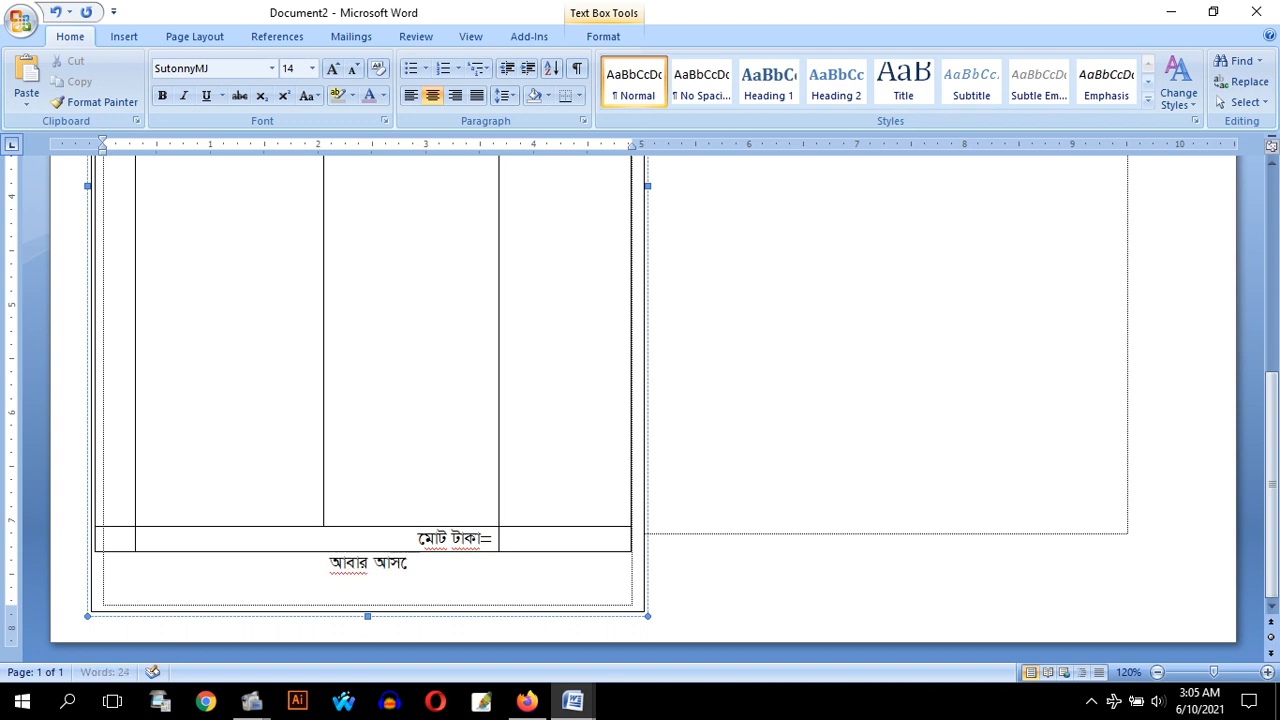
text(বন ধ)
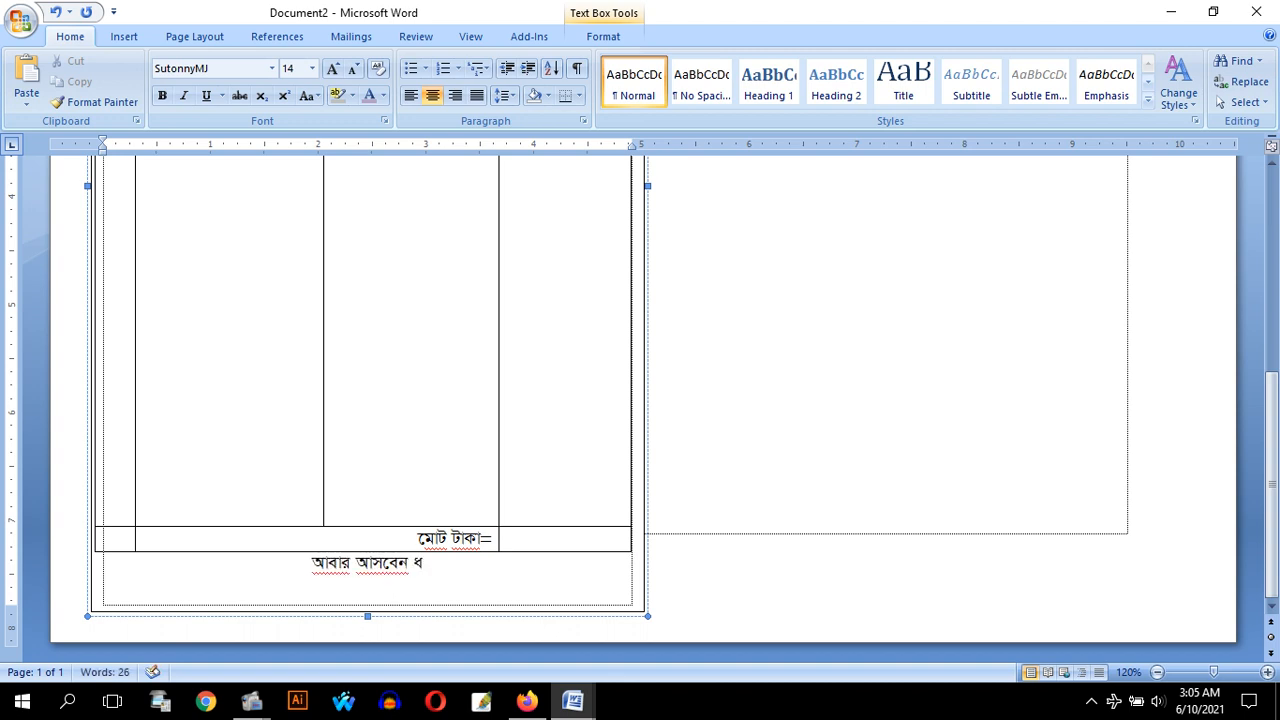
text(ন্যবাদ)
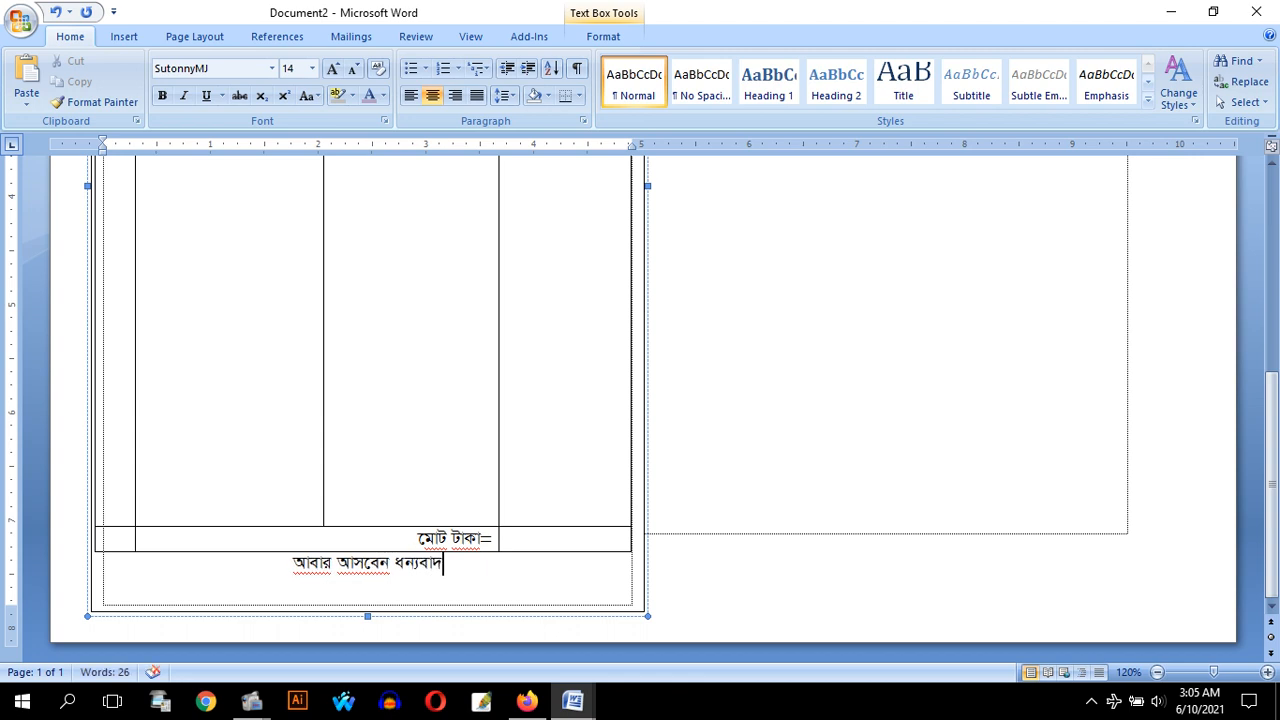
key(Return)
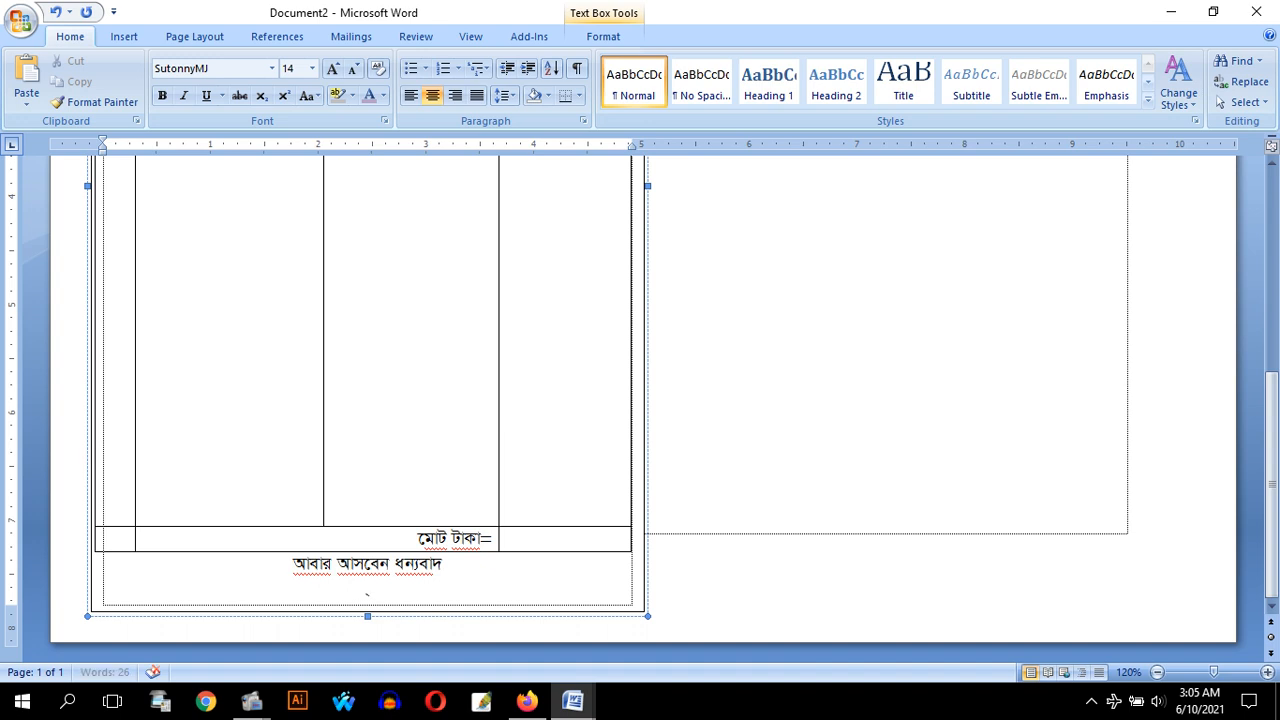
Add the second closing line "এবং এখানে আরো কিছু তথ্য এখানে আপনি সংযোগ করতে পারবেন ।" below "আবার আসবেন ধন্যবাদ"
text(এবং এখানে আরো  কি)
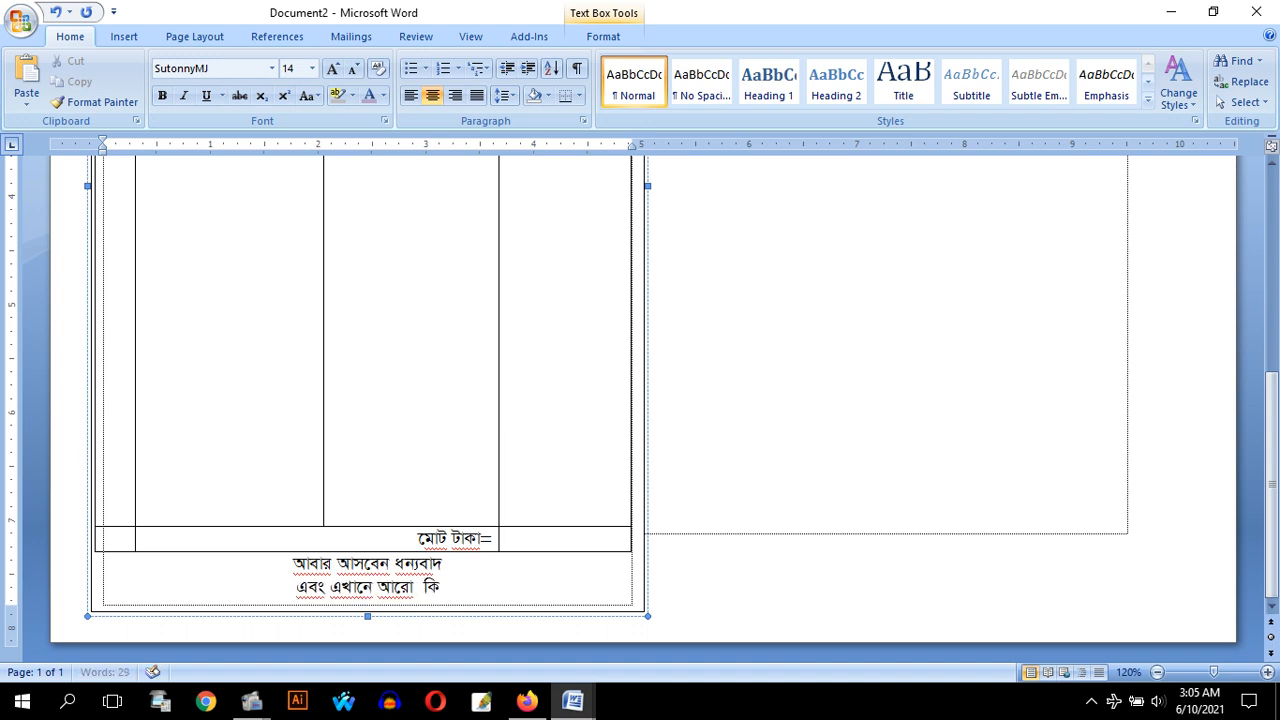
text(ছু তথ্য )
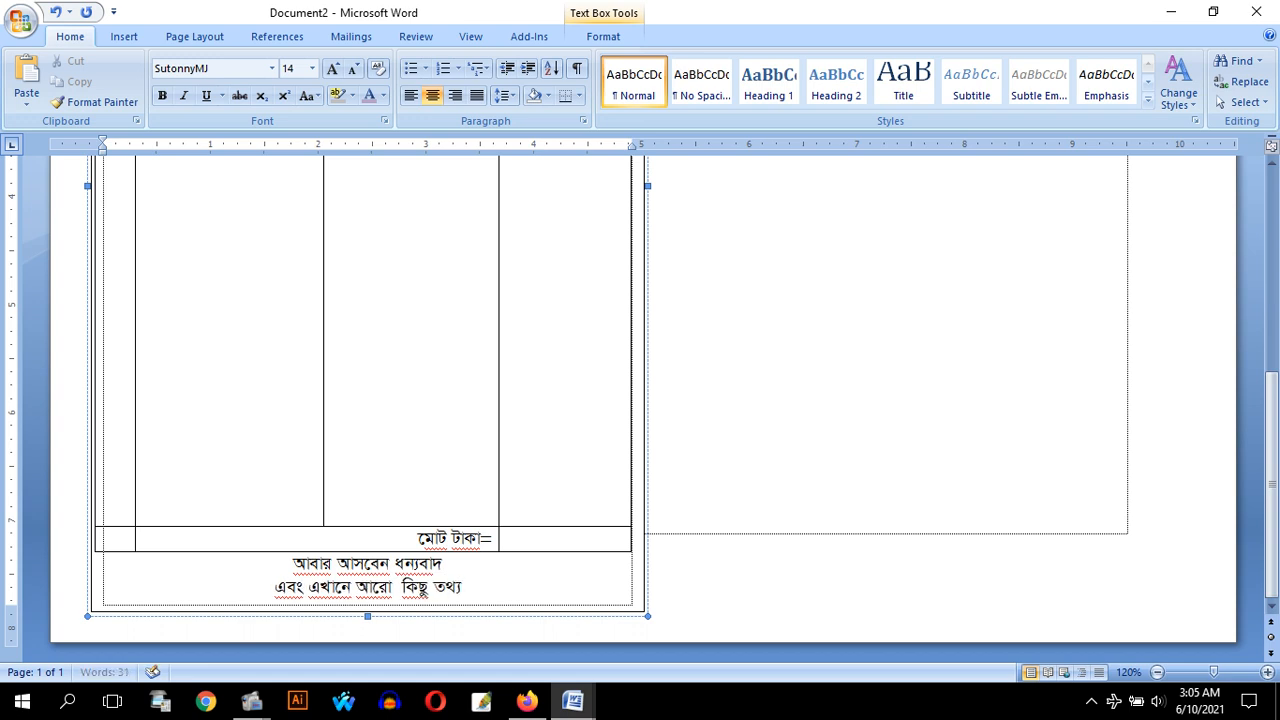
text(এখানে )
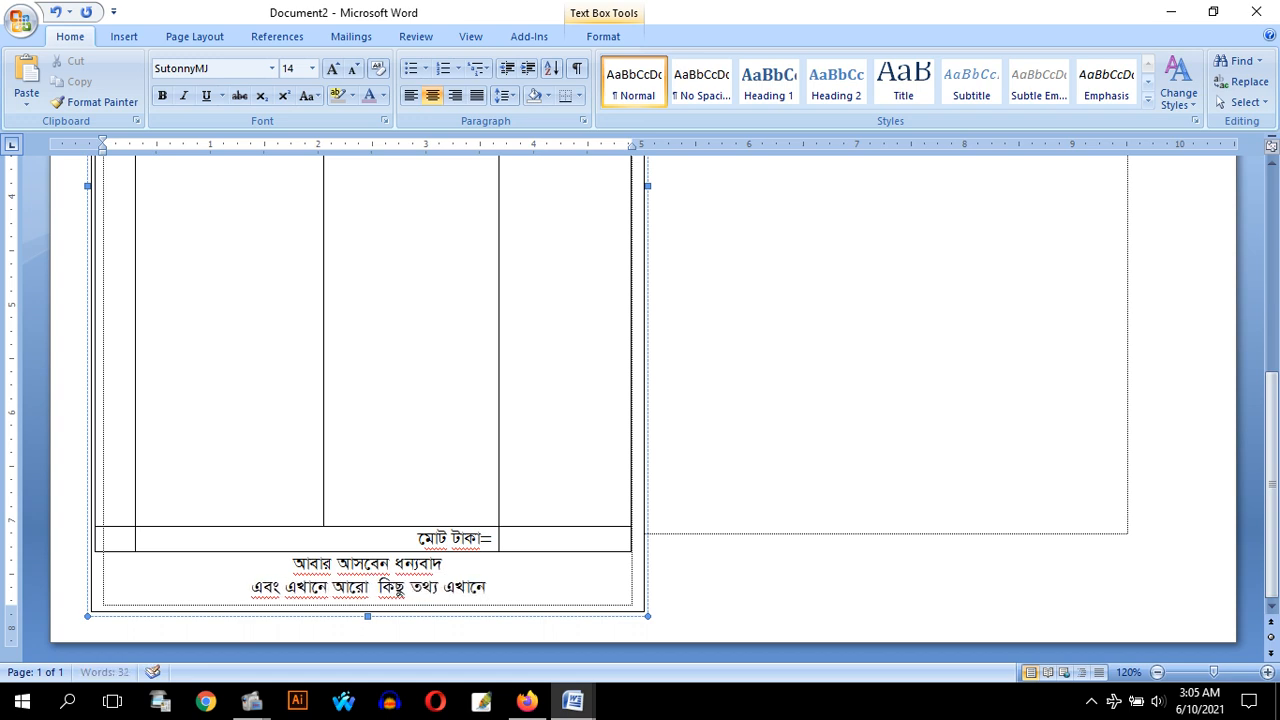
text(আপনি)
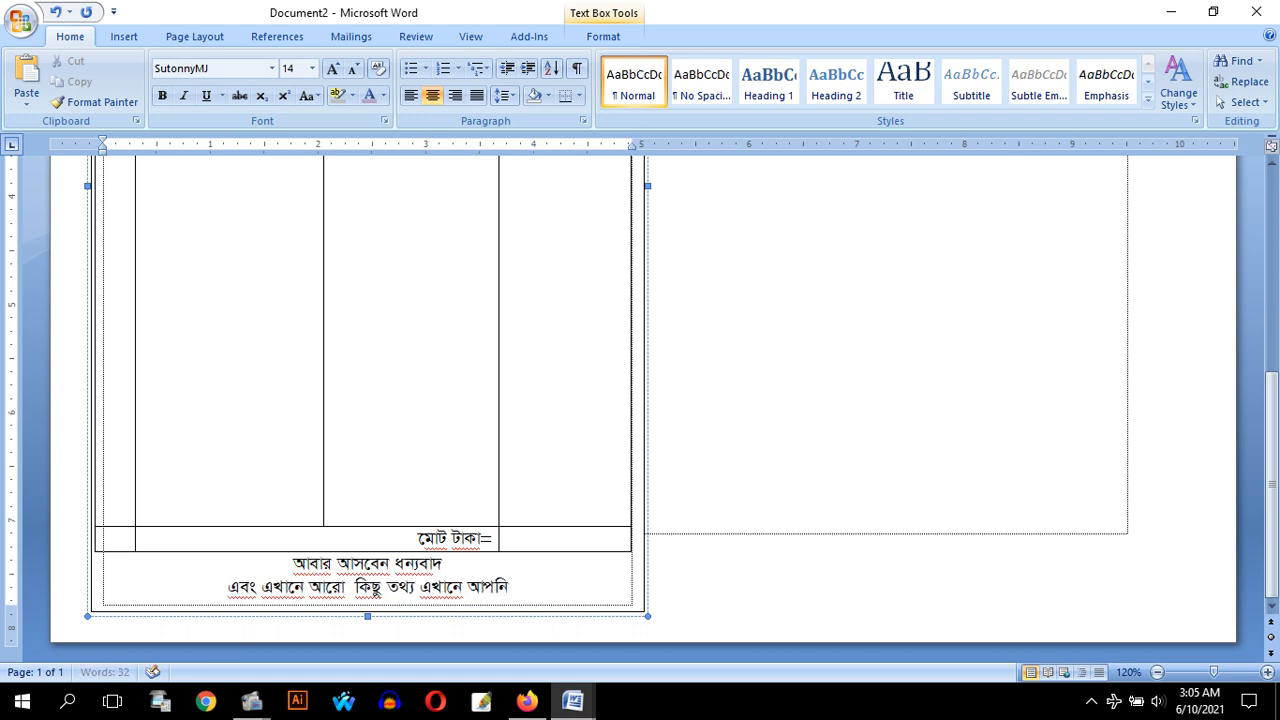
text( সংযোগ)
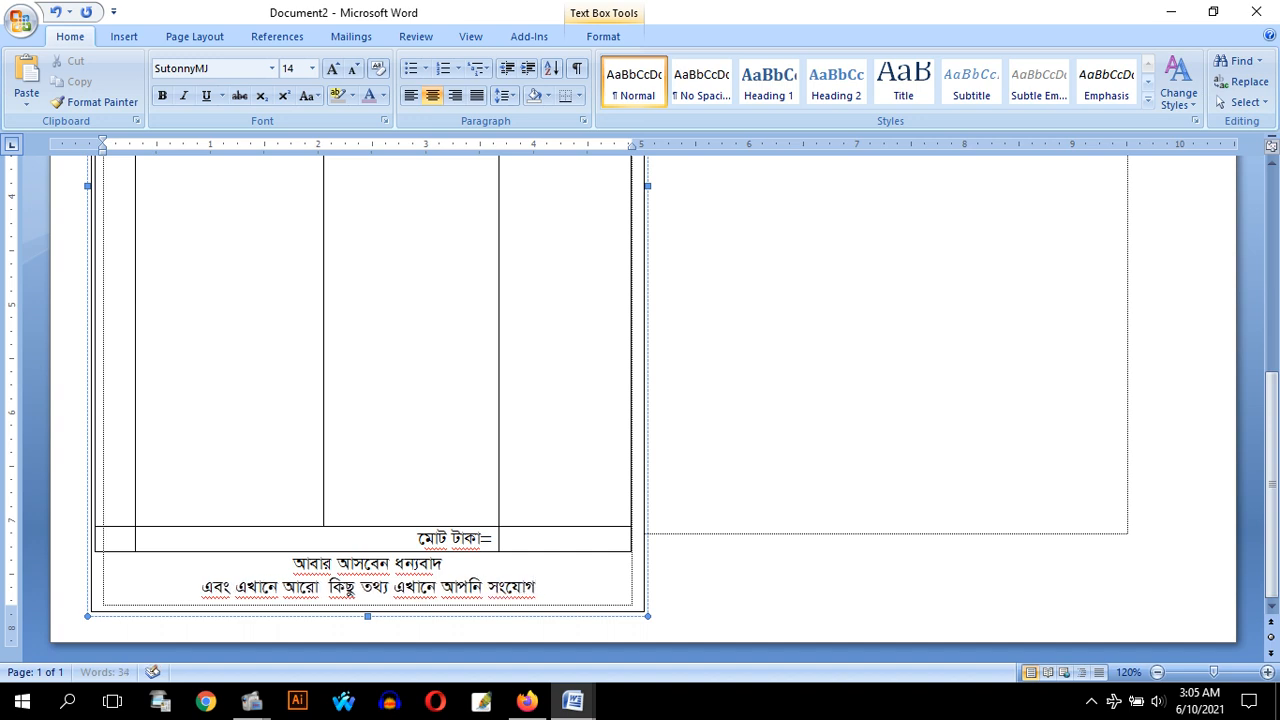
text( করেতে পারবেন)
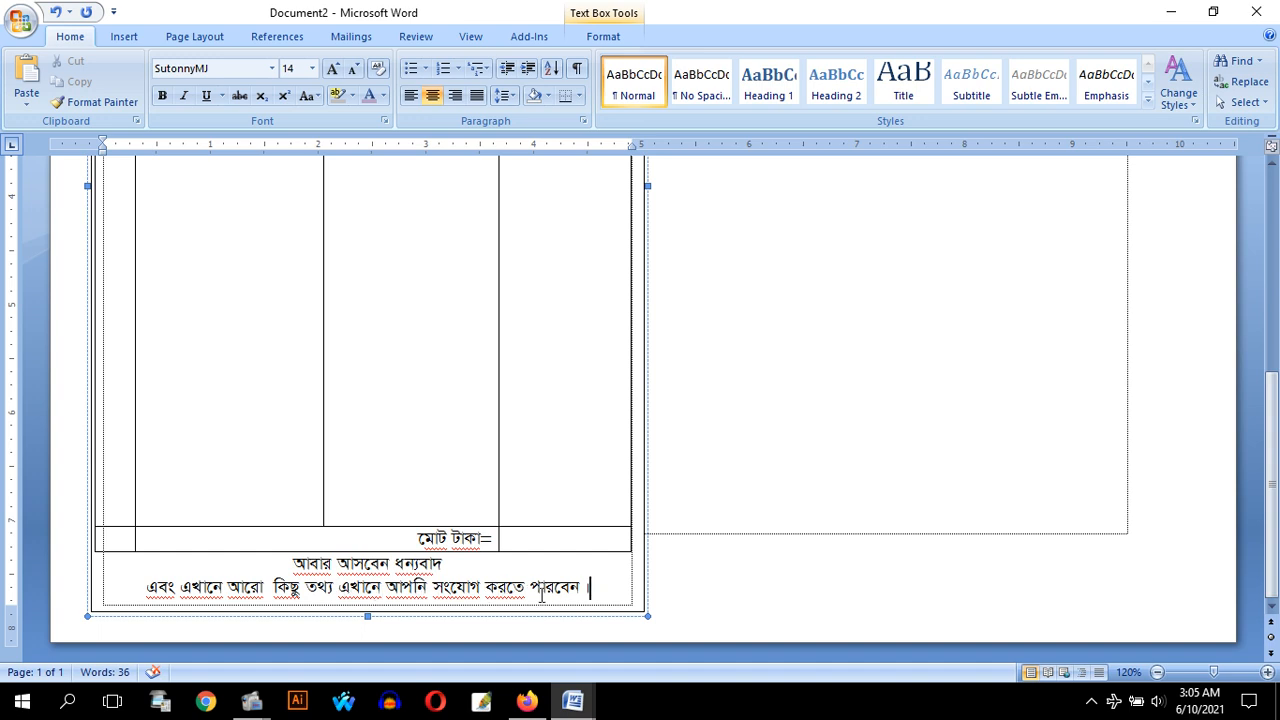
Duplicate the cash memo text box onto the right half of the page and nudge the copy closer to the original
scroll(590, 596, up, 8)
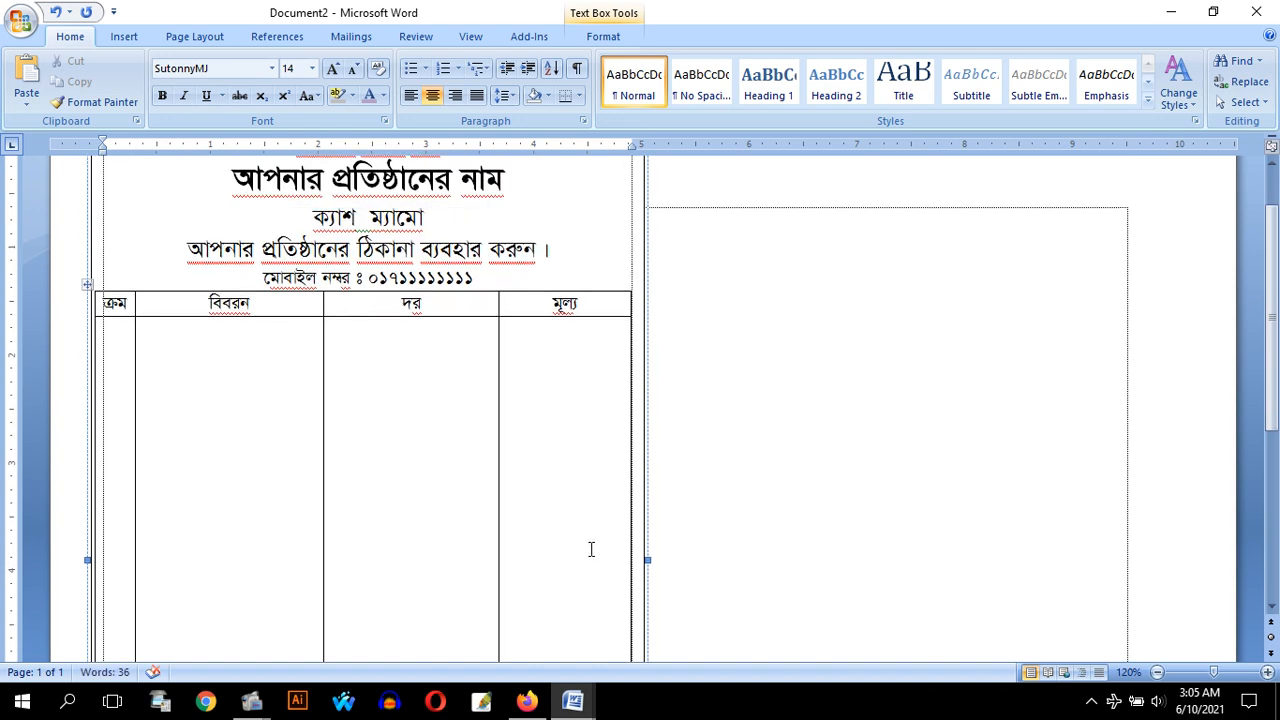
scroll(560, 500, up, 2)
scroll(534, 417, down, 8)
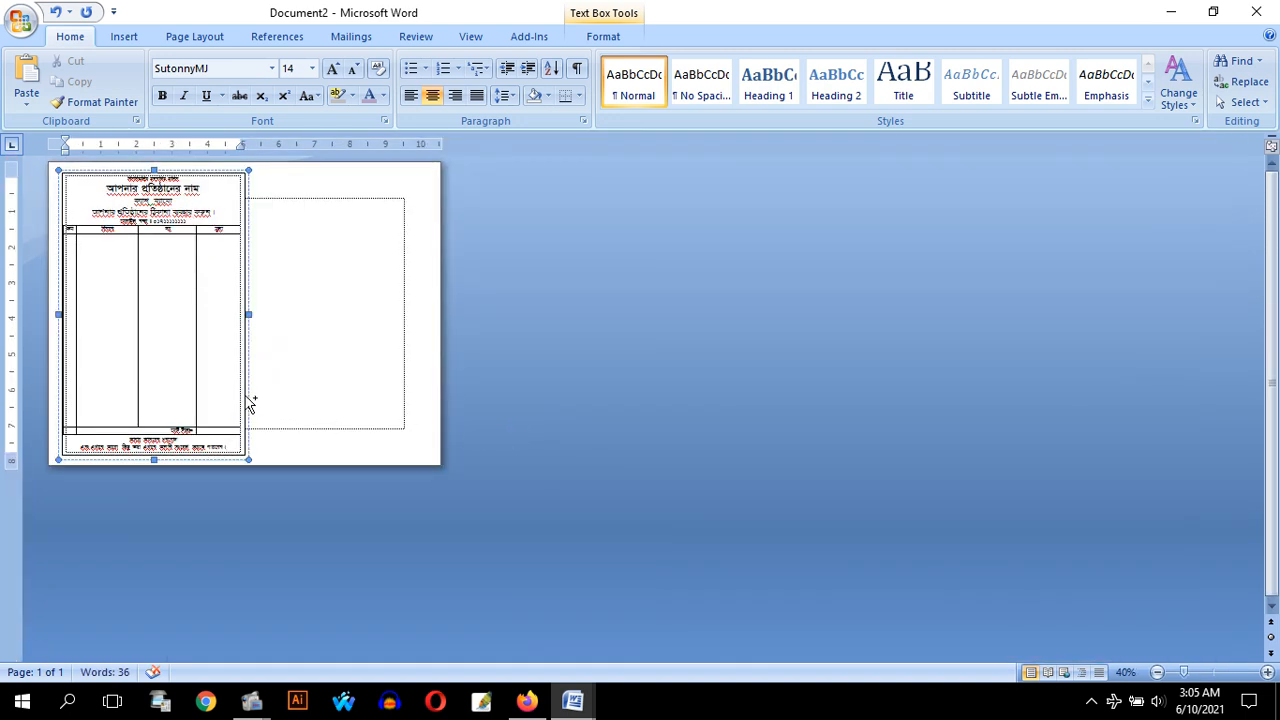
drag(251, 400, 435, 397)
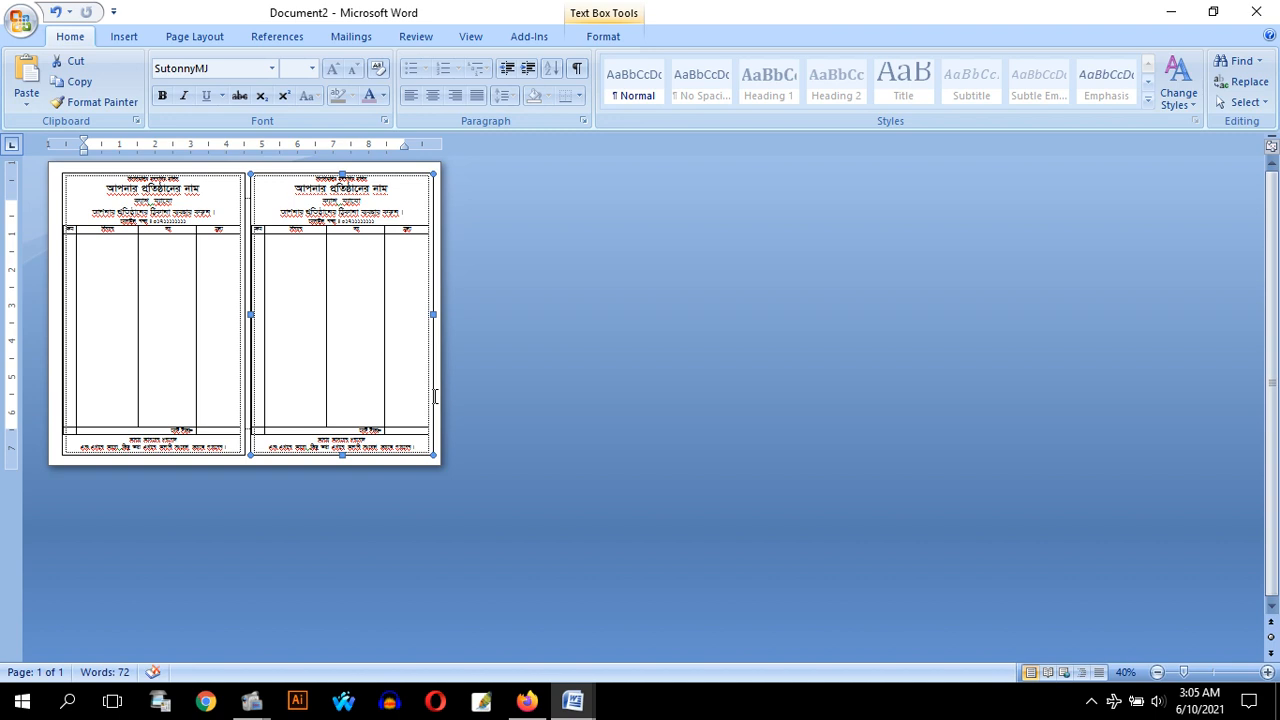
key(Left)
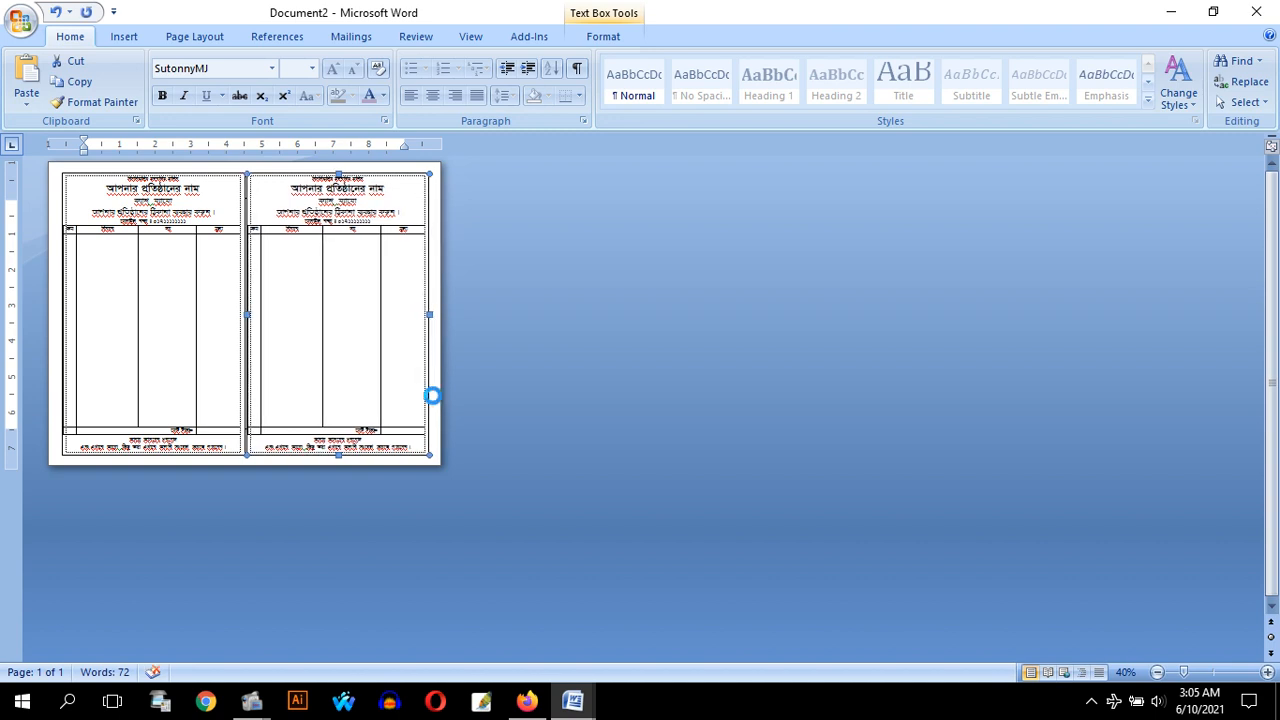
Examine the two side-by-side cash memos in Print Preview, both in detail and as a whole page, and close the preview
key(ctrl+F2)
click(186, 234)
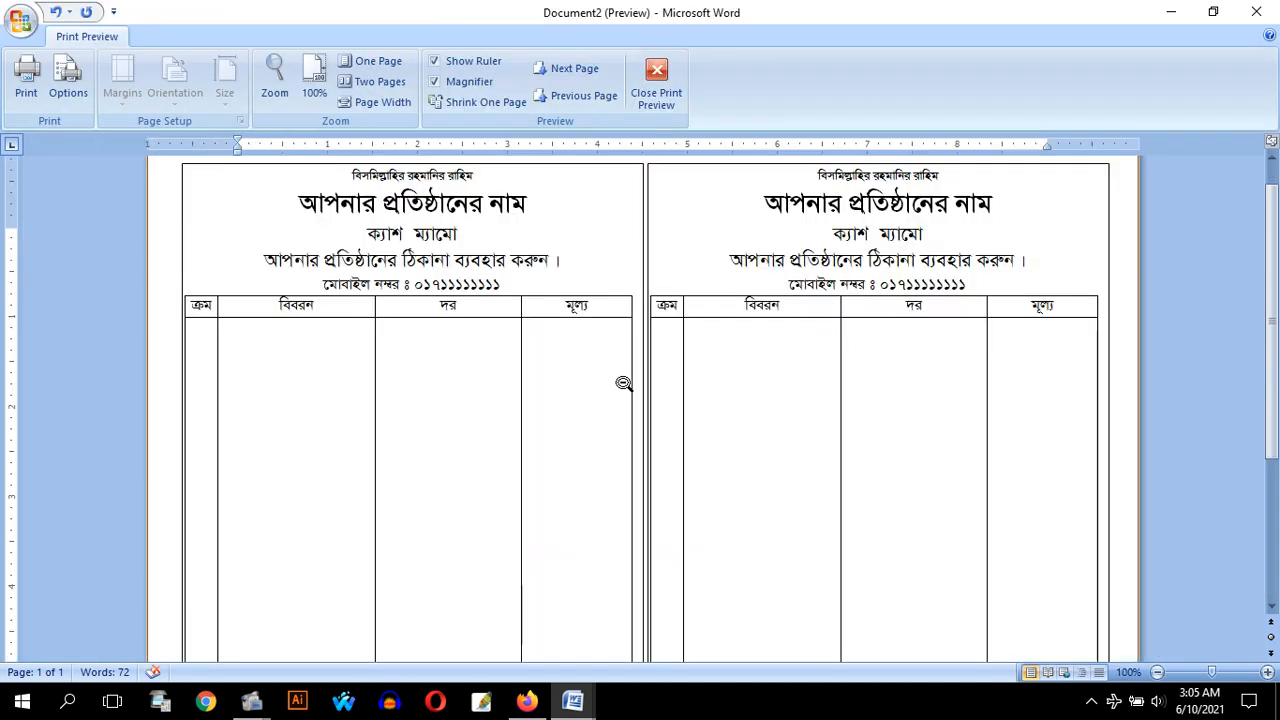
scroll(623, 383, down, 5)
scroll(626, 386, up, 5)
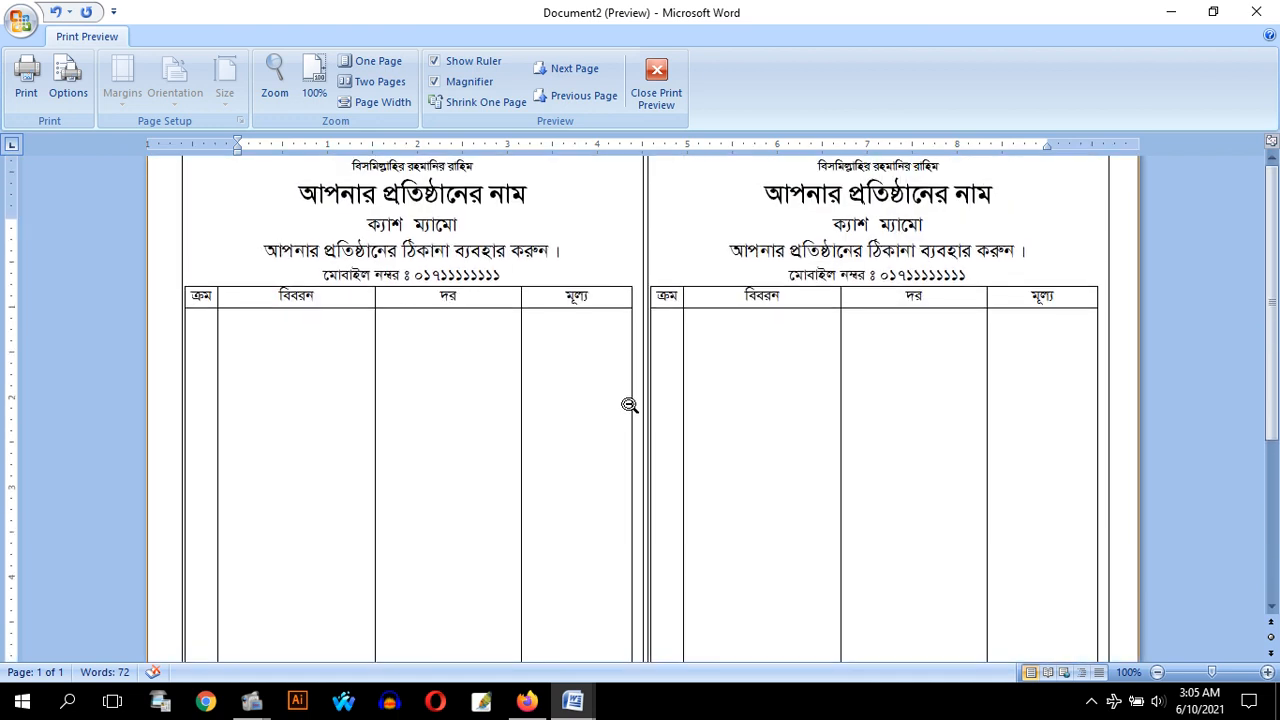
scroll(626, 404, down, 1)
scroll(626, 404, up, 2)
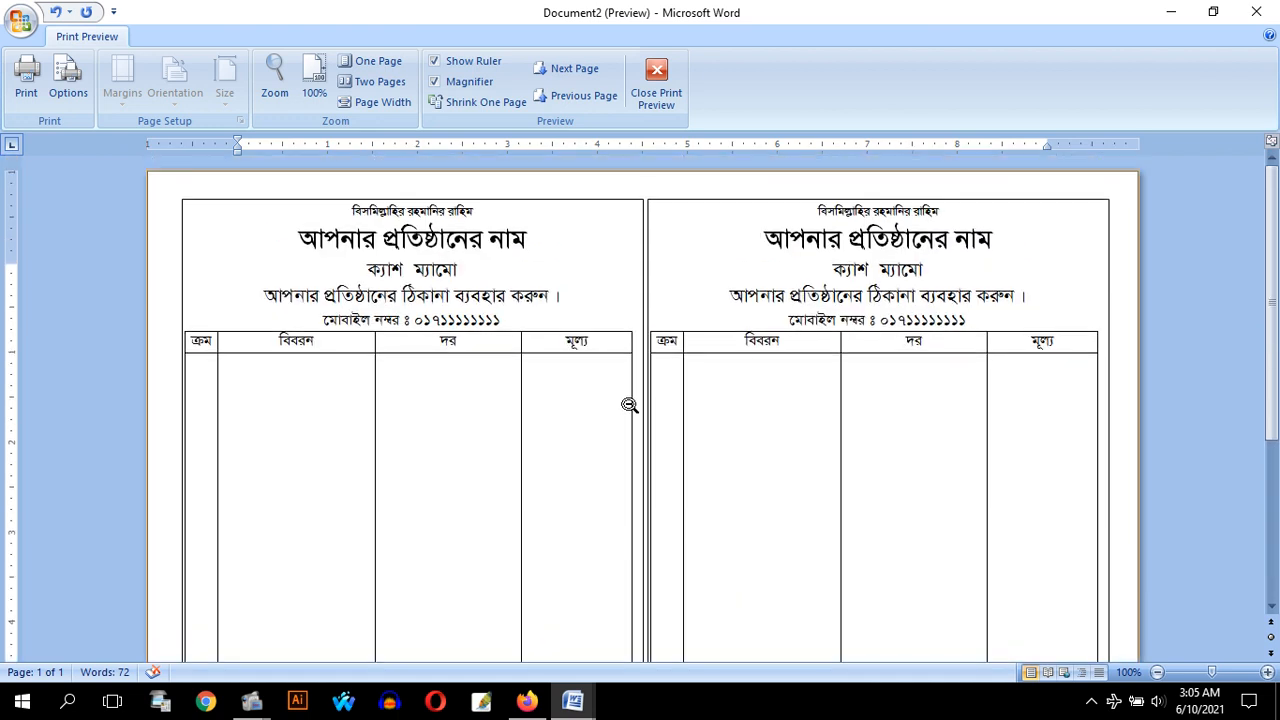
click(695, 410)
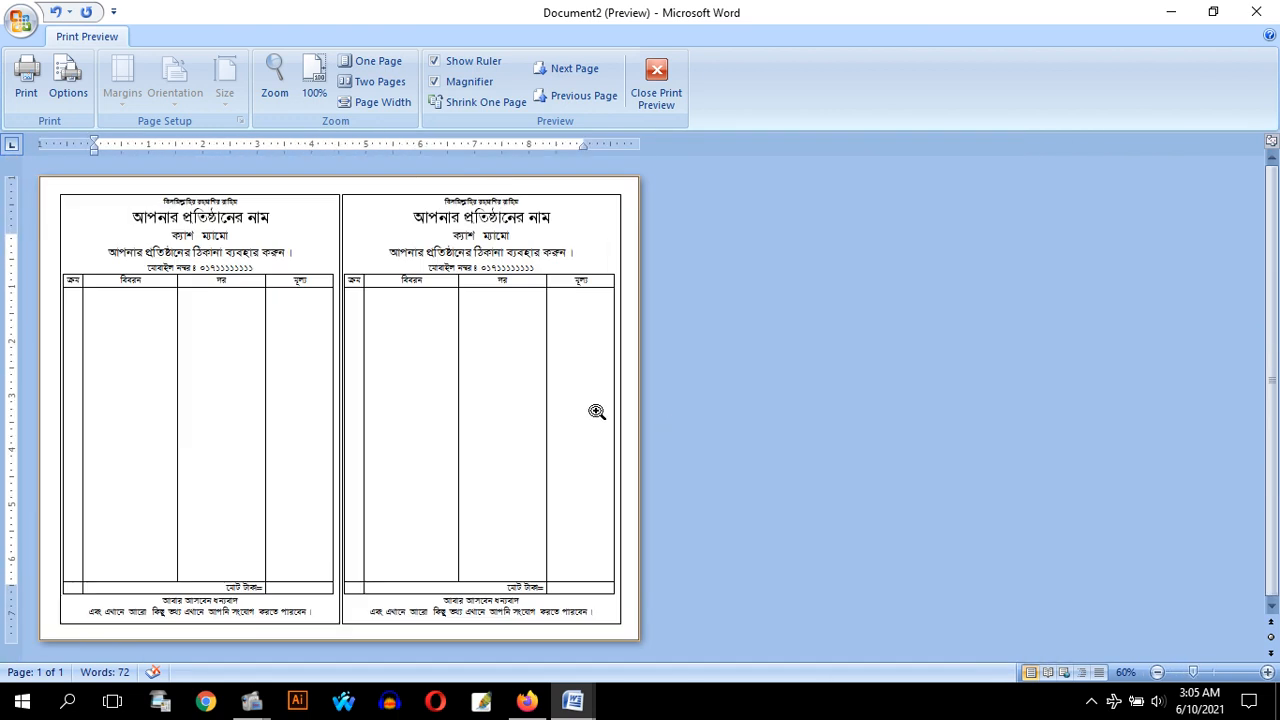
click(379, 426)
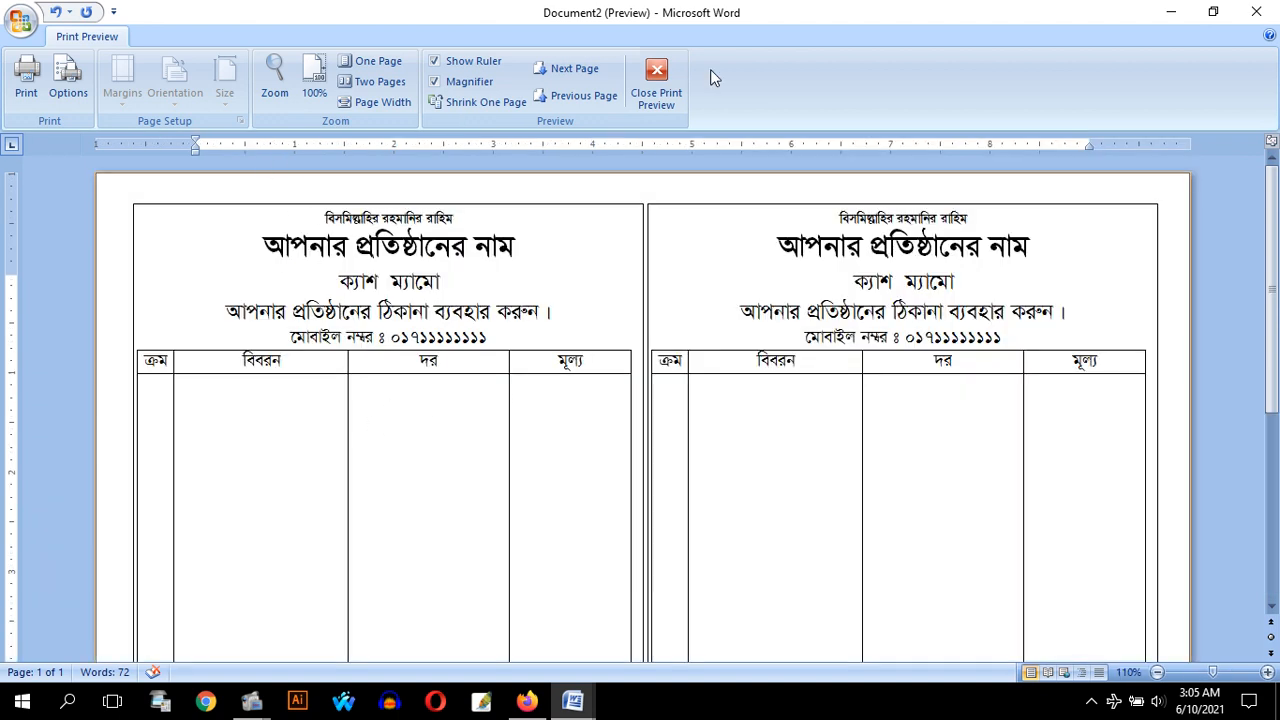
click(656, 80)
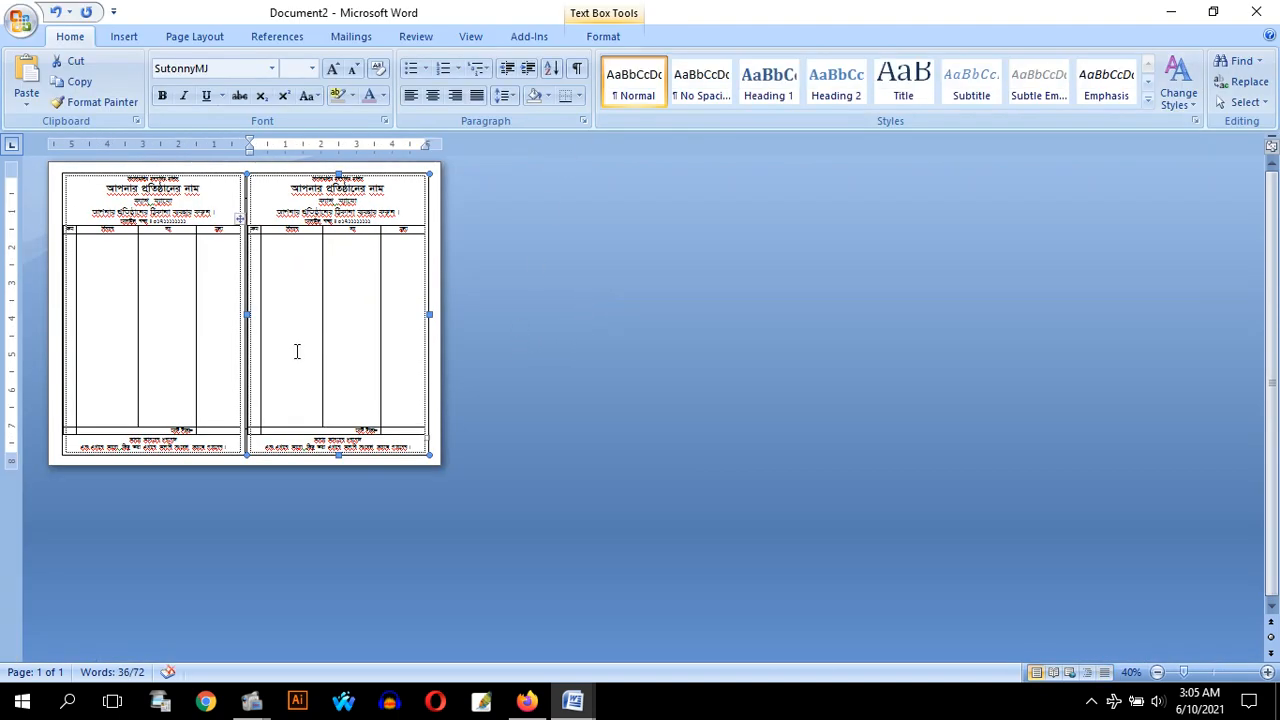
Look over both cash memos in the document and delete the copy on the right half of the page
scroll(297, 351, up, 7)
scroll(531, 460, down, 5)
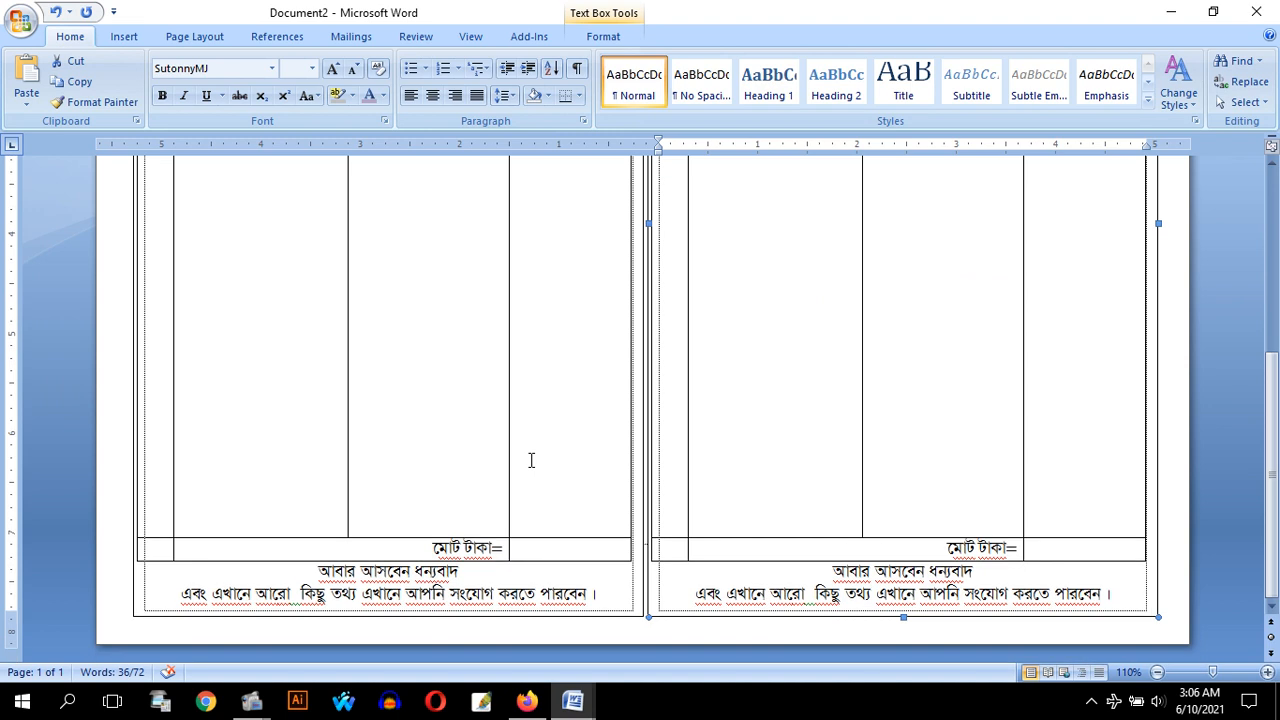
scroll(520, 444, up, 5)
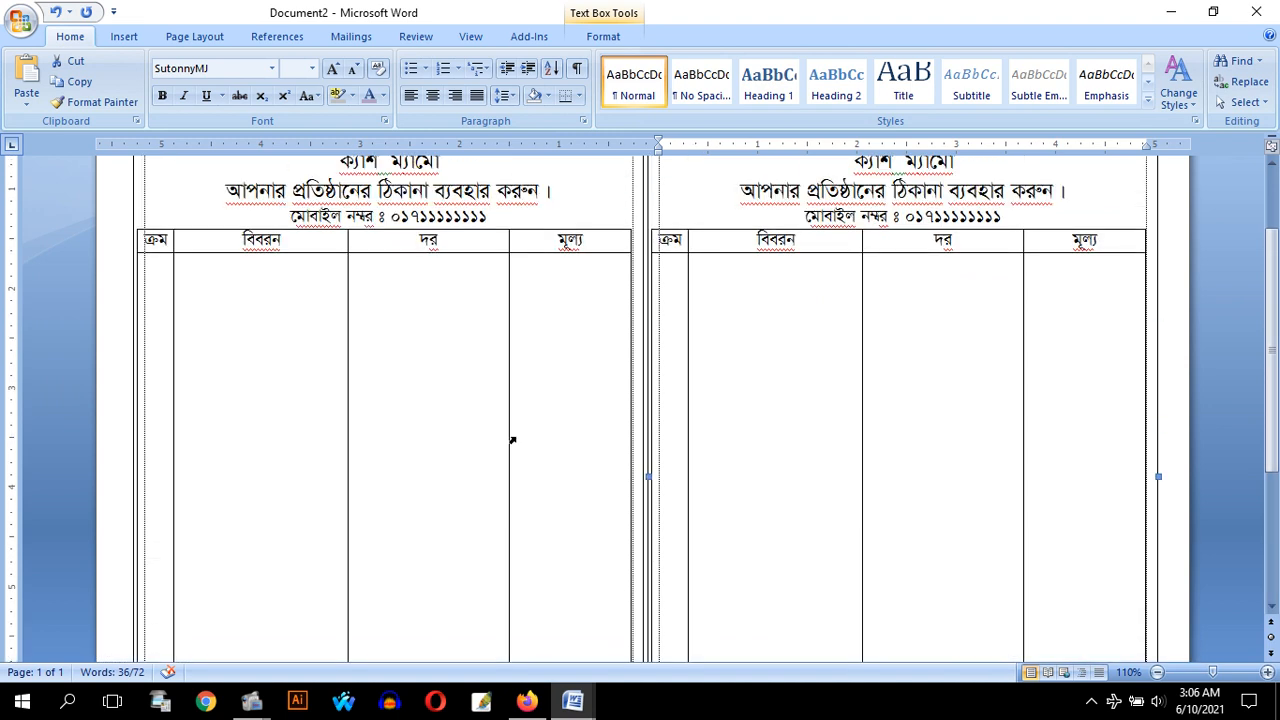
scroll(512, 440, up, 2)
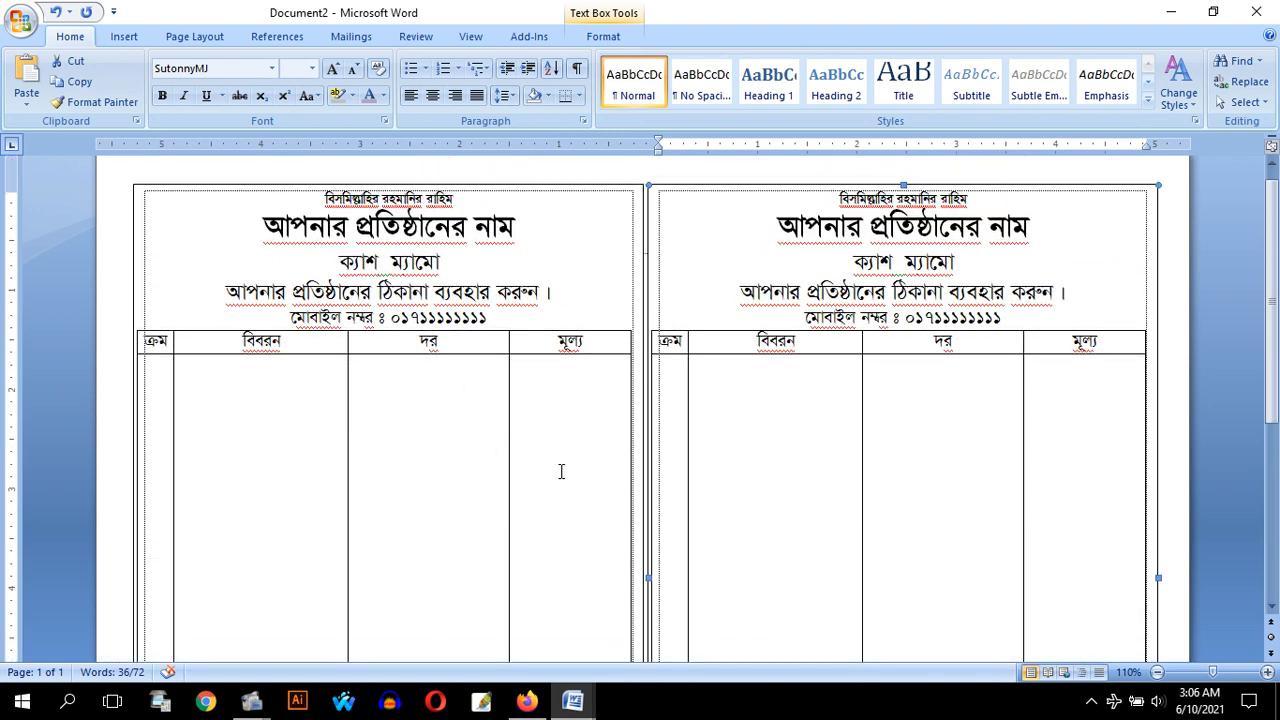
scroll(569, 472, down, 1)
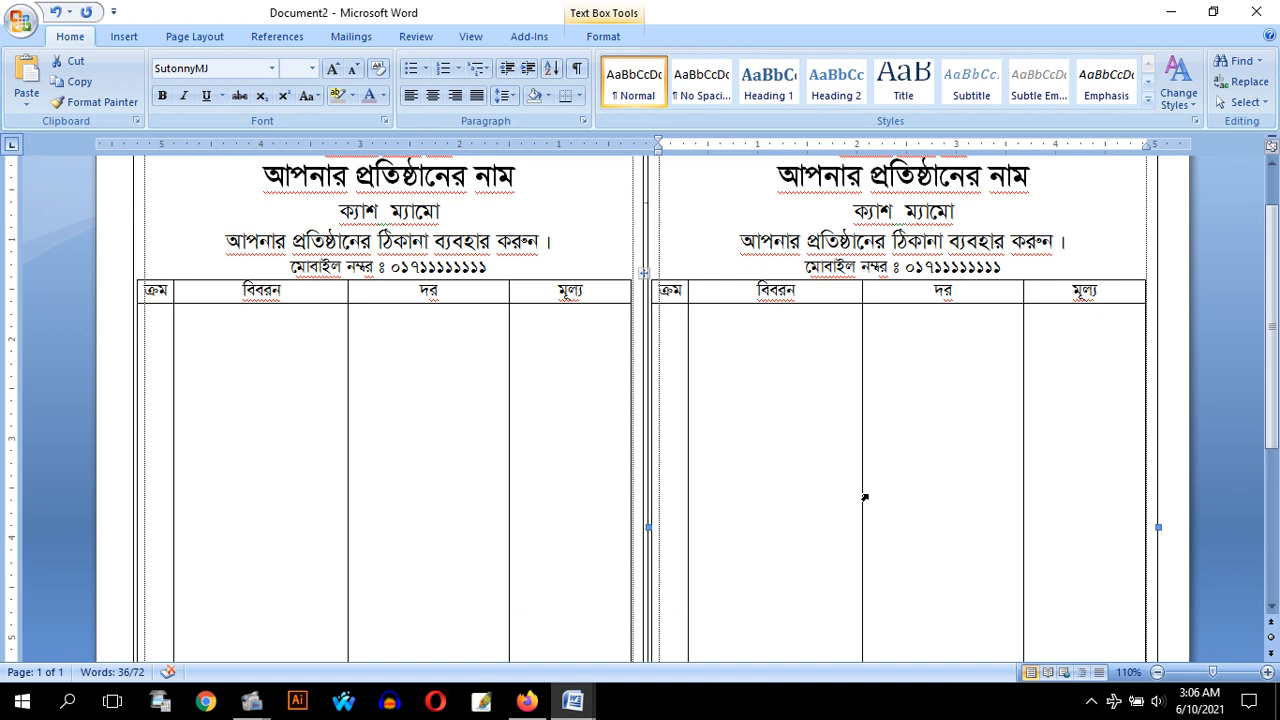
scroll(865, 497, down, 5)
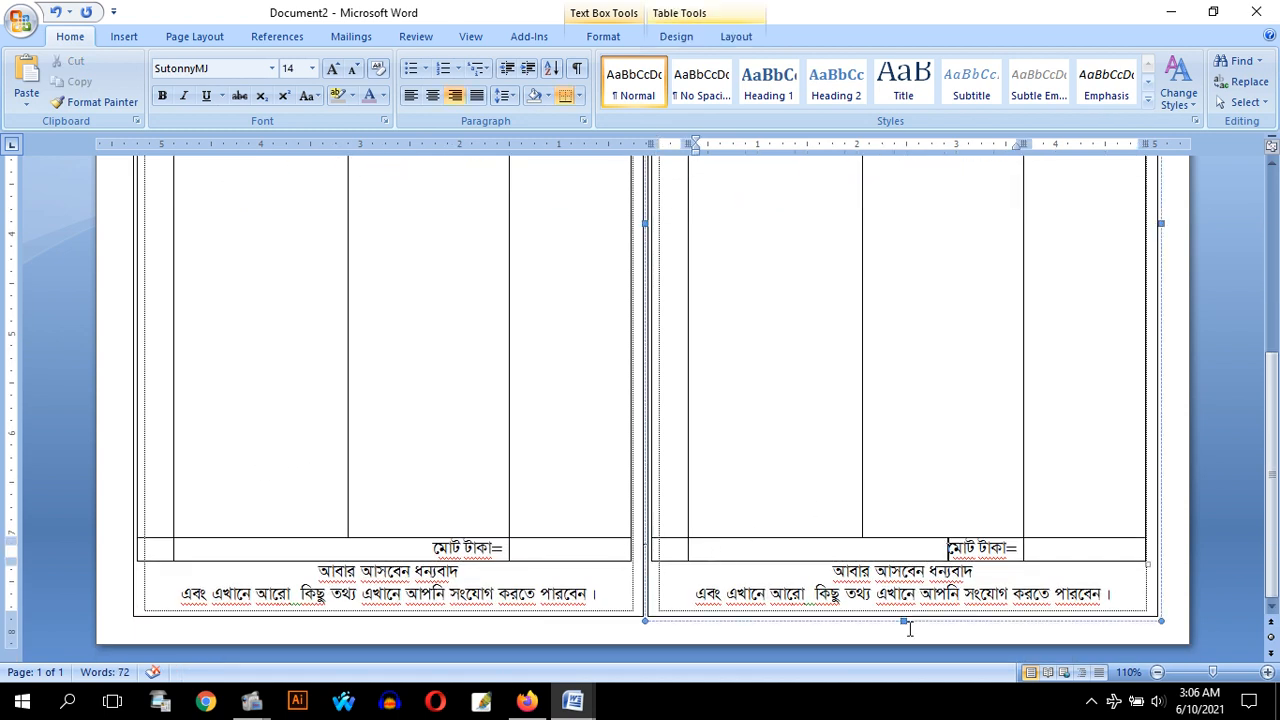
click(1003, 619)
key(Delete)
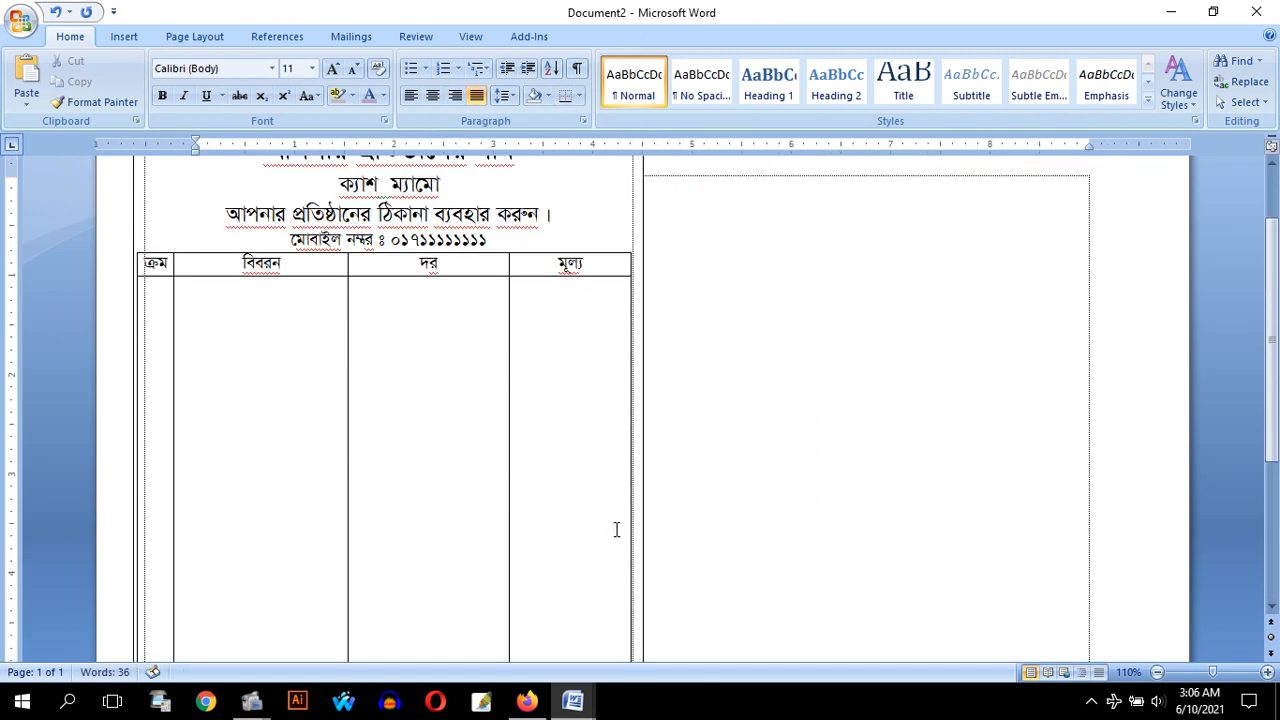
Duplicate the cash memo text box beside the original once more, check the page layout, and delete that copy
scroll(820, 514, down, 4)
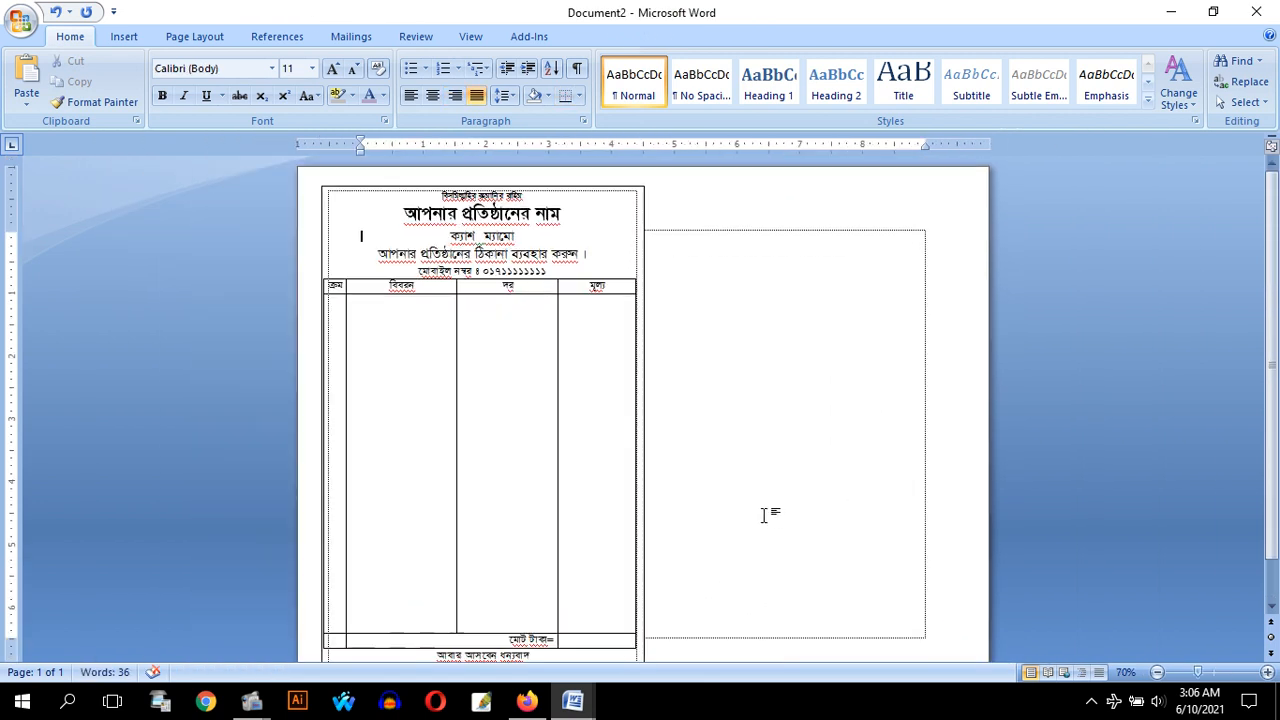
click(616, 472)
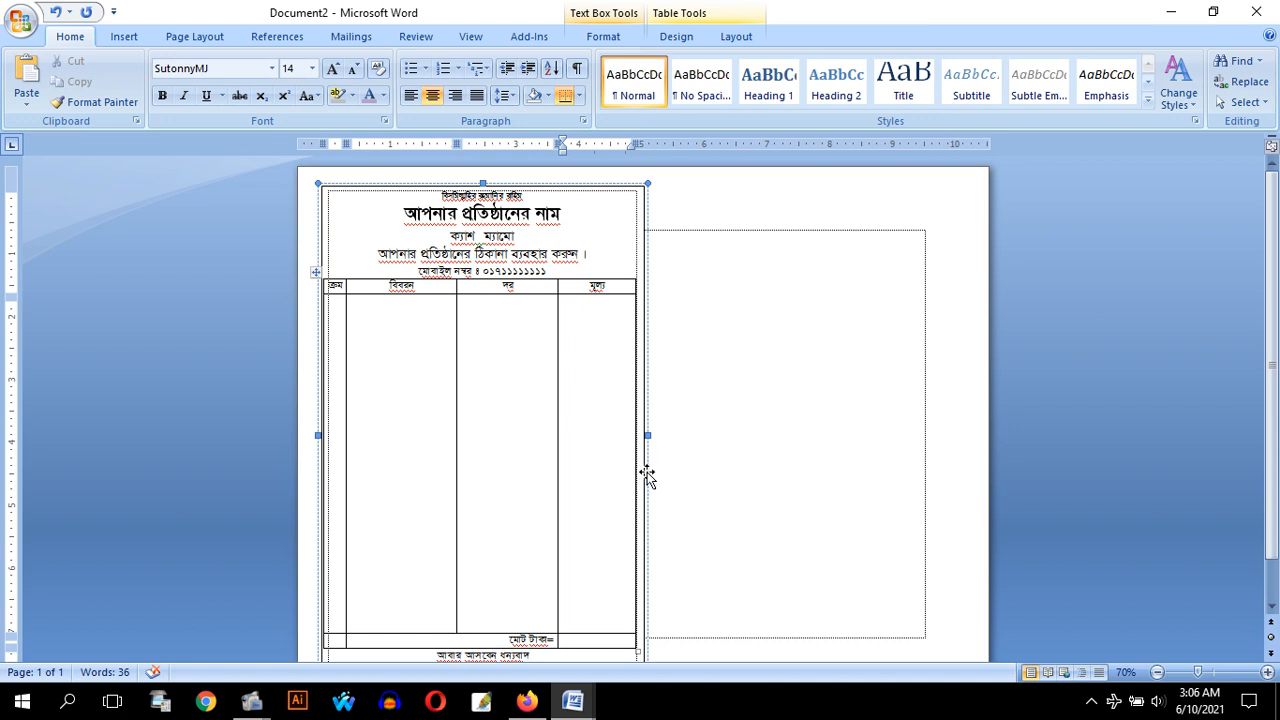
click(647, 477)
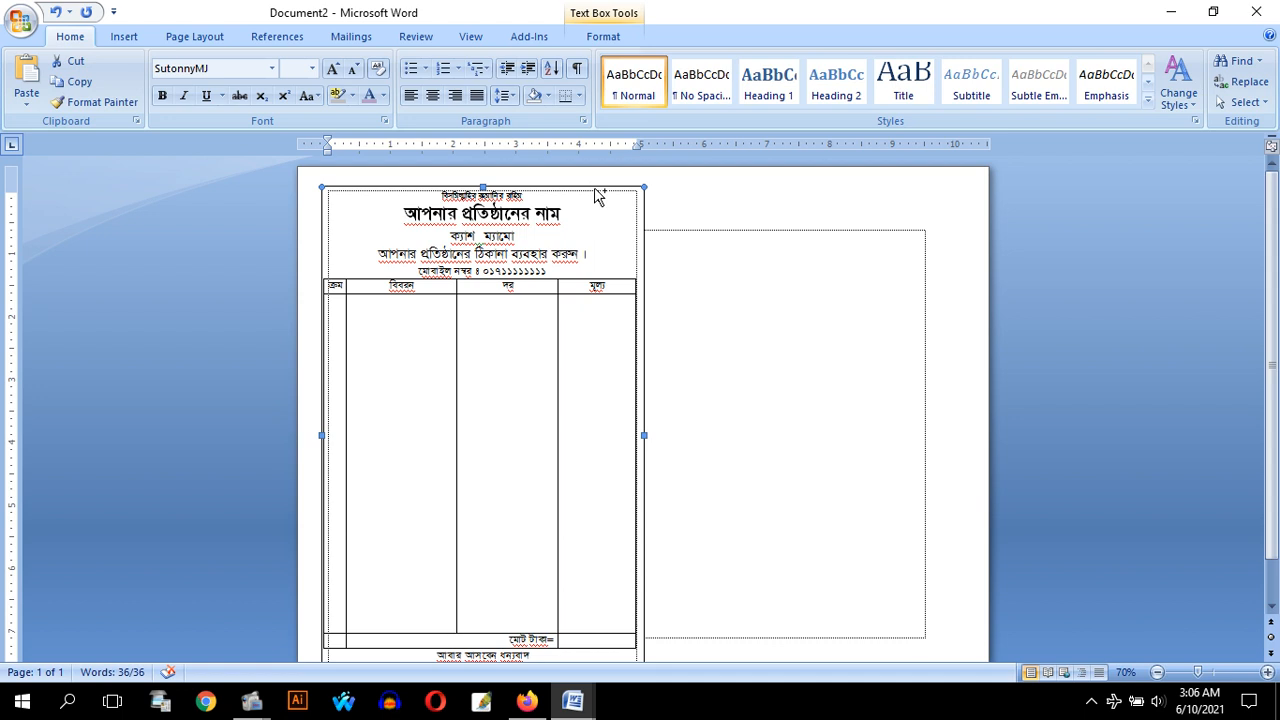
drag(598, 195, 928, 195)
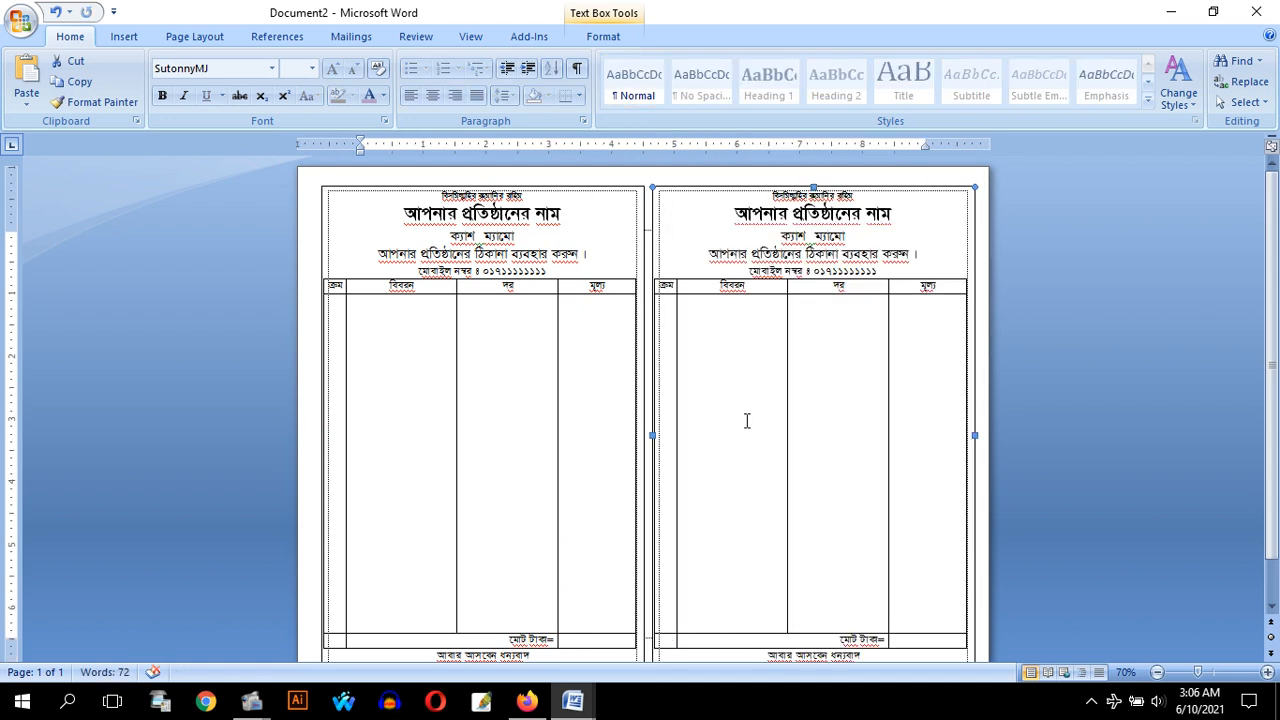
scroll(698, 421, down, 4)
scroll(698, 421, up, 4)
scroll(698, 421, down, 3)
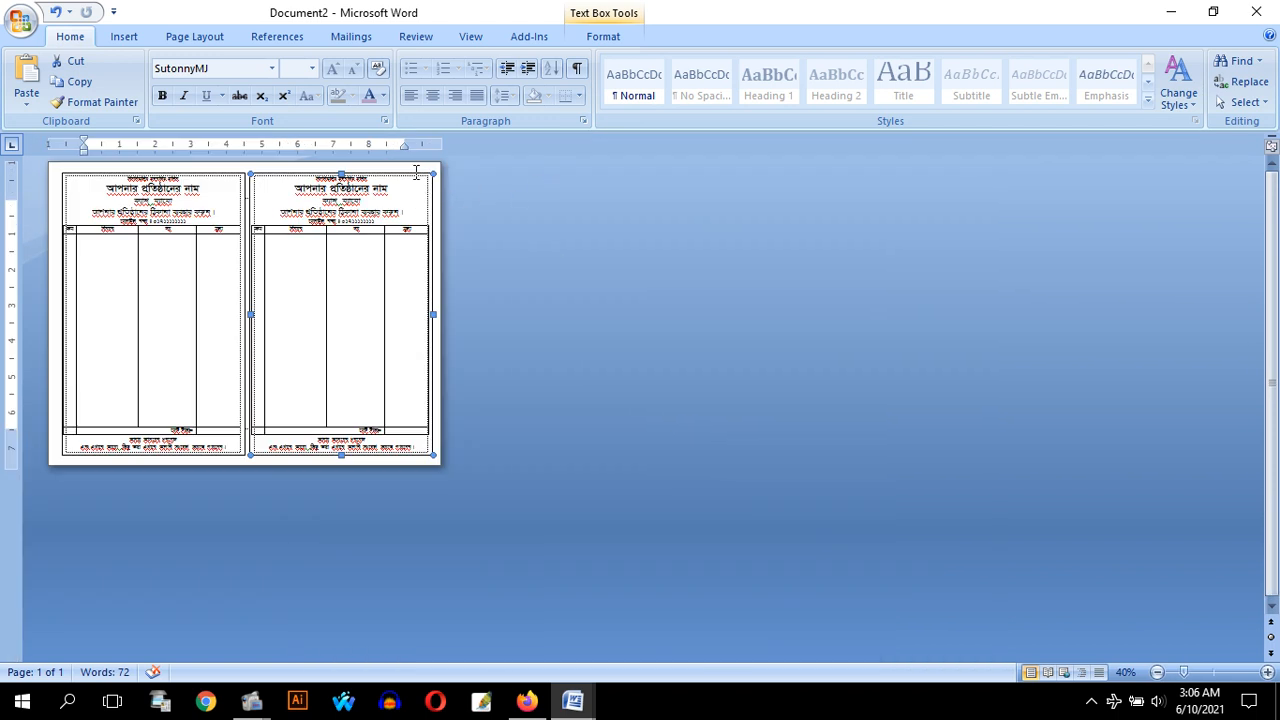
key(Delete)
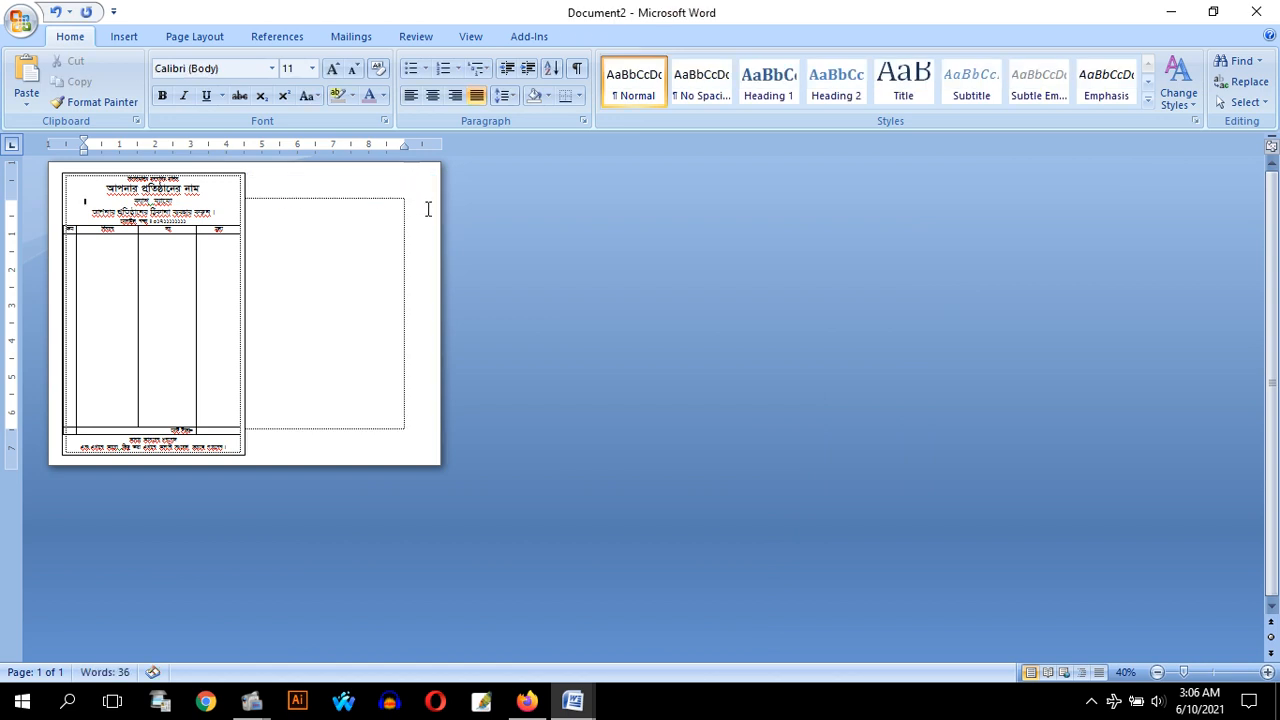
Enter the right-aligned 14 pt line "Gfv‡e Avcwb GK m‡½ `ywU wcÖ›U K‡i e‡i Ki‡Z cvi‡eb" in the page body beside the memo
click(384, 226)
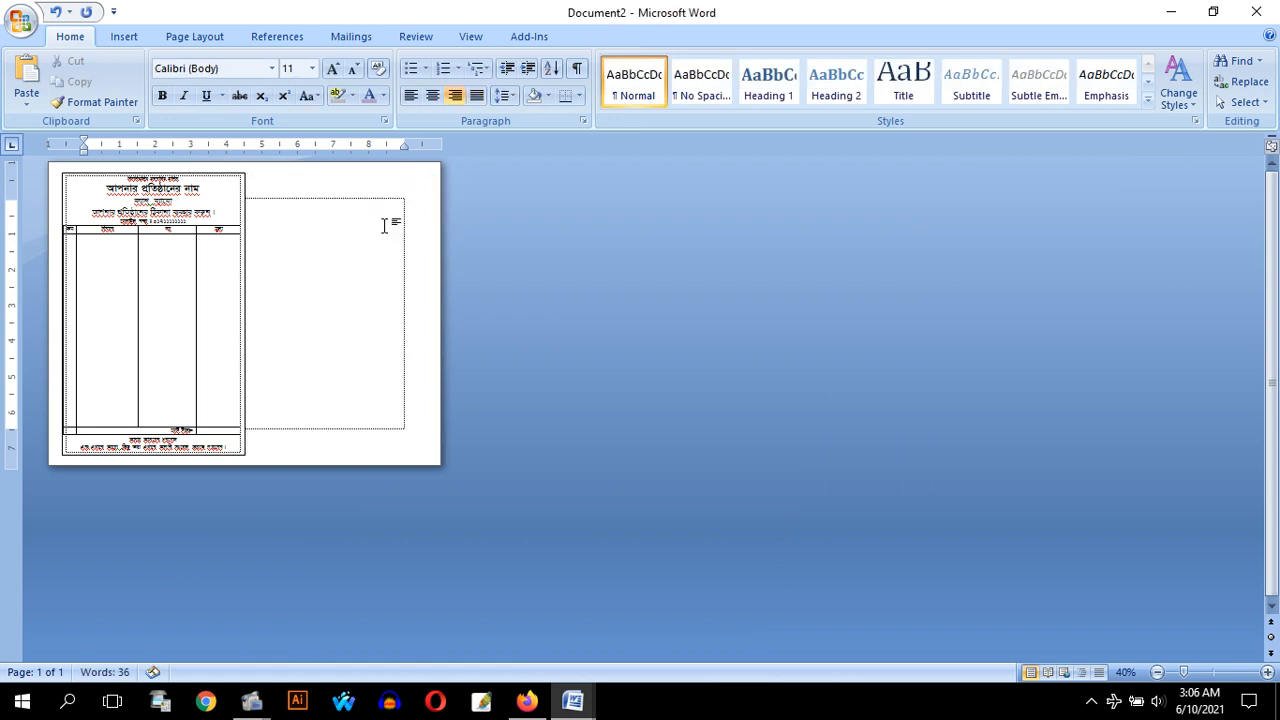
key(ctrl+])
scroll(384, 226, up, 7)
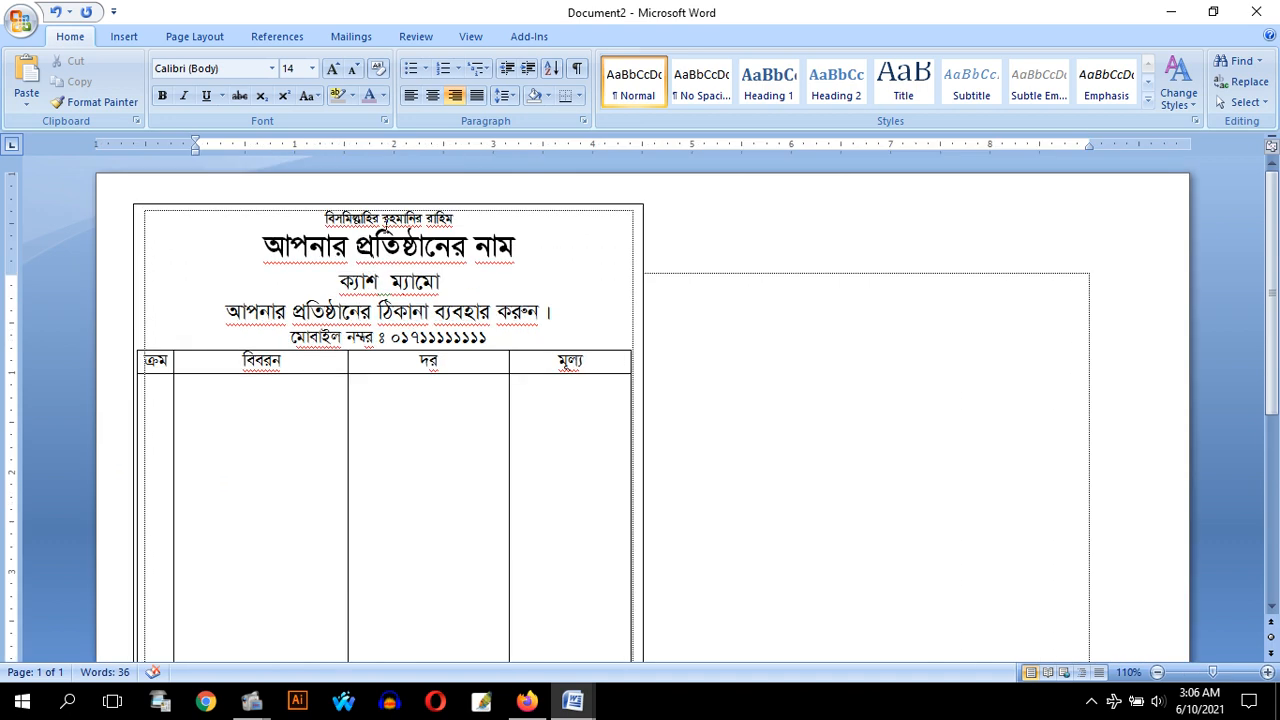
text(Gfv‡e)
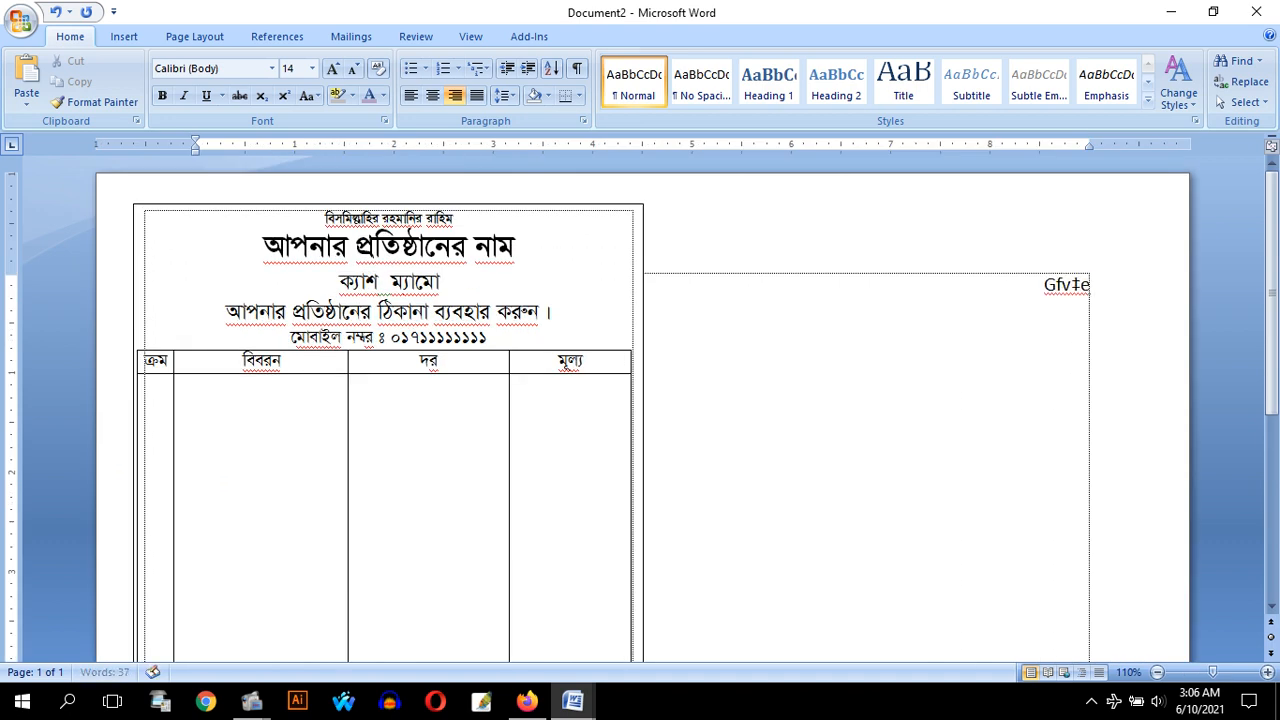
text( Avcwb  GK)
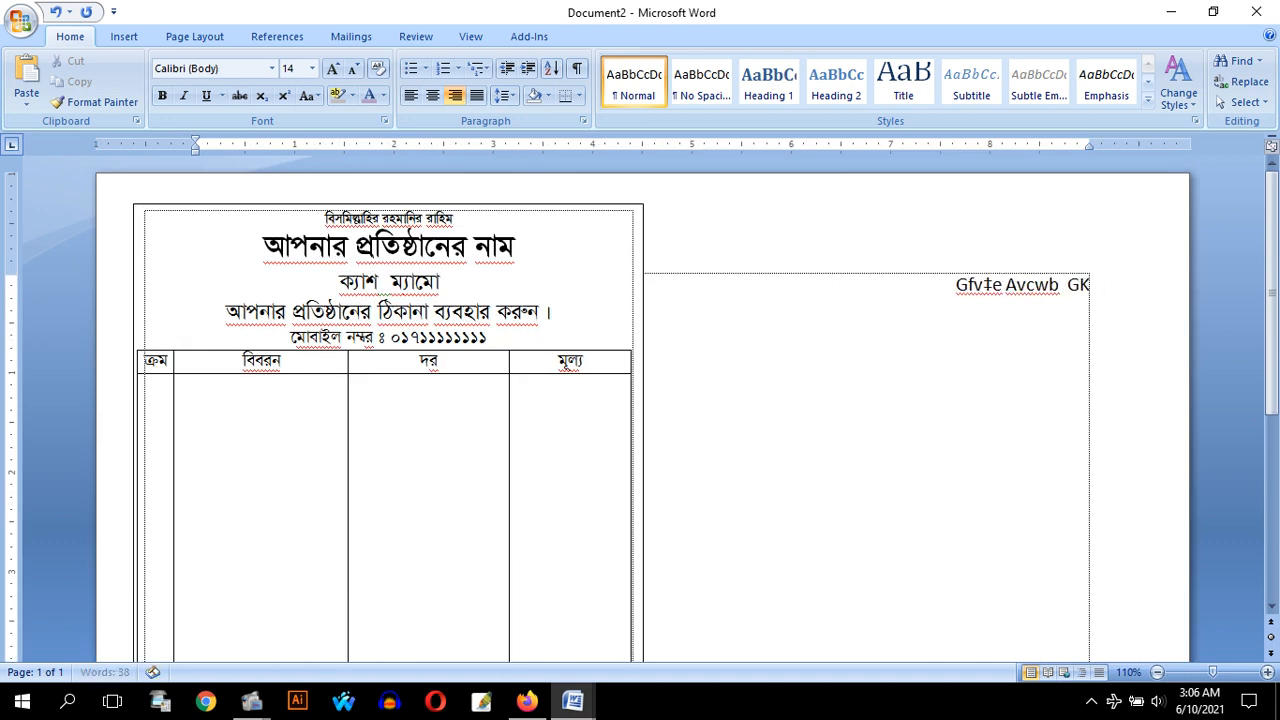
text( m‡½)
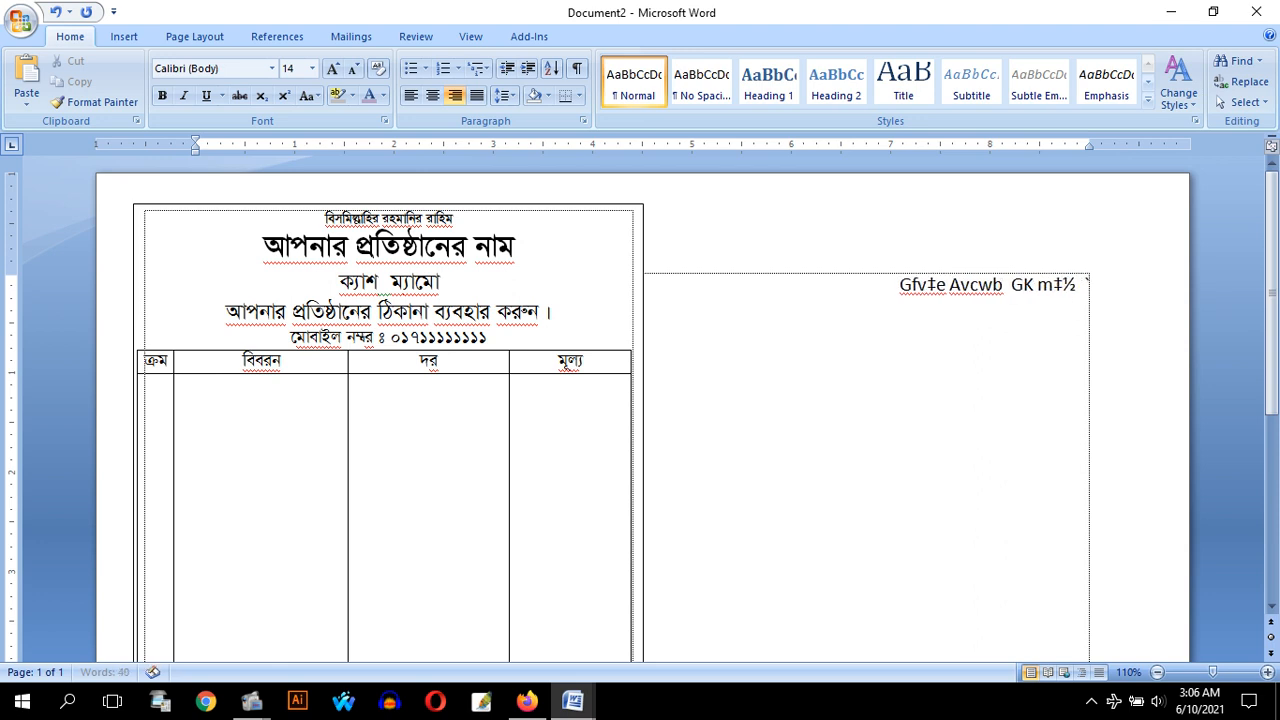
text(  `ywU wcÖ›U K‡i)
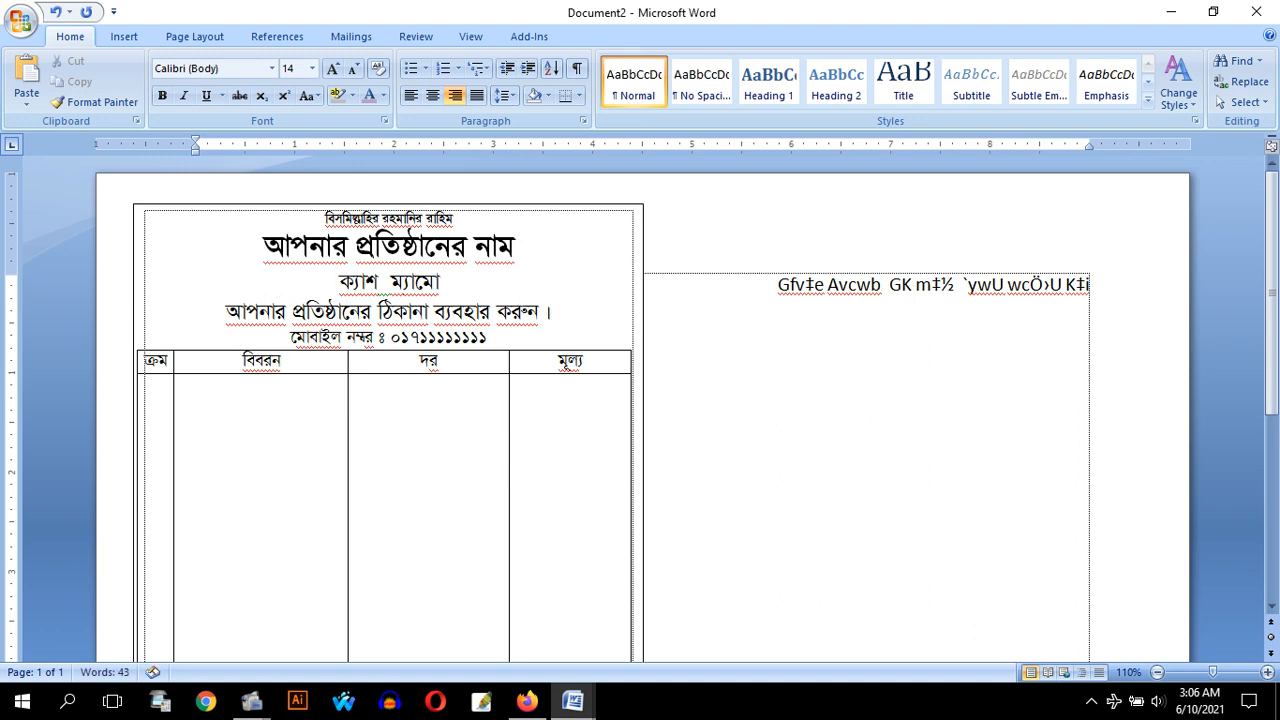
text( e‡i Ki‡Z)
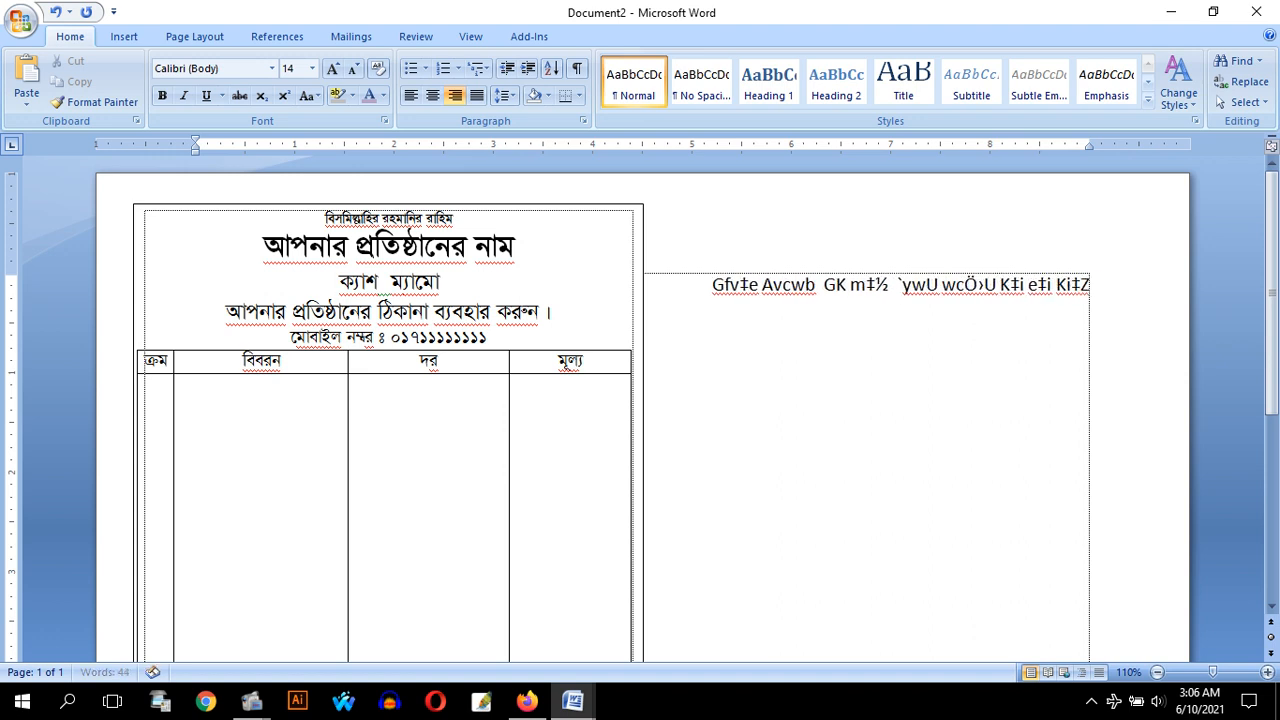
text( cvi‡eb)
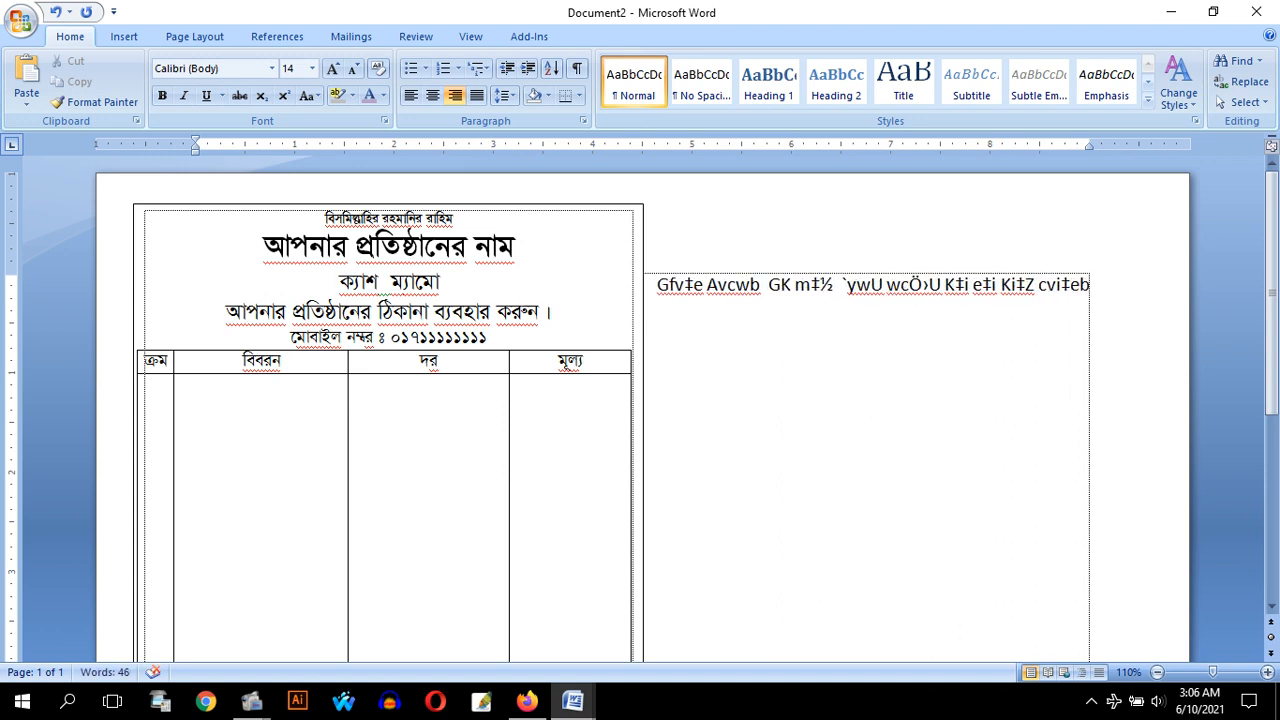
Set the explanatory note line beside the memo in the SutonnyMJ font at 16 pt
key(ctrl+a)
key(alt+s)
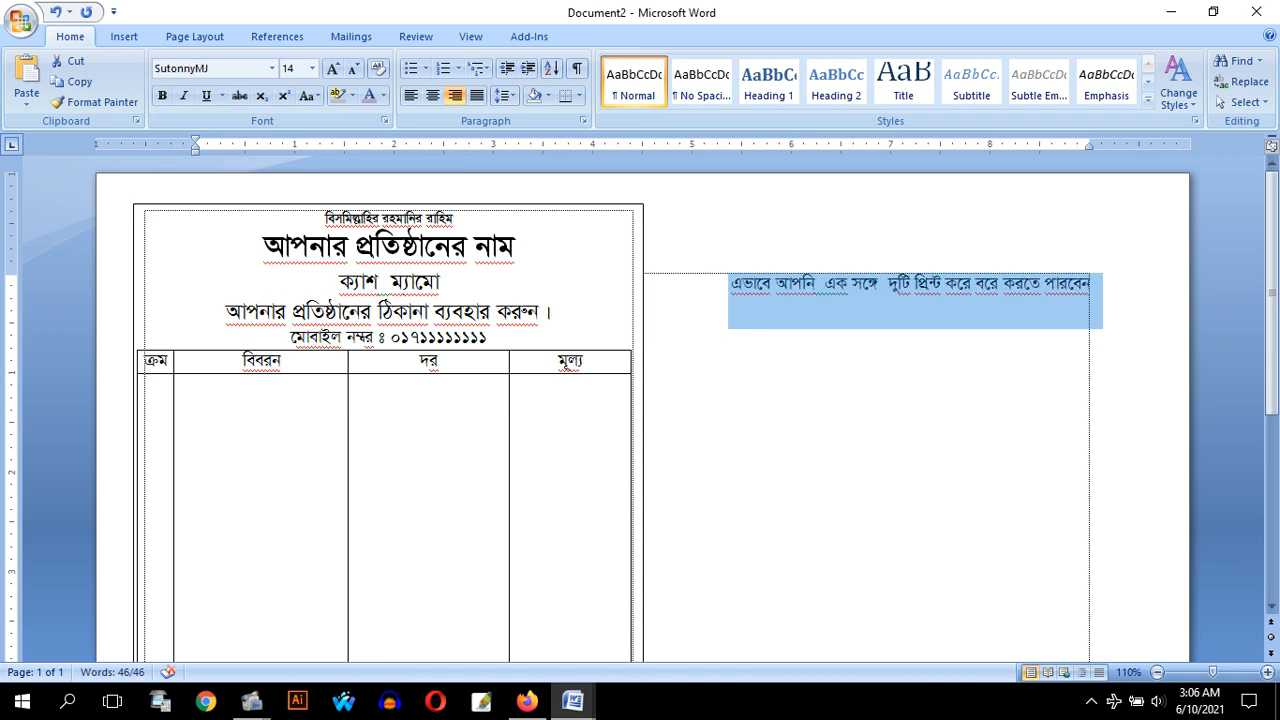
key(F1)
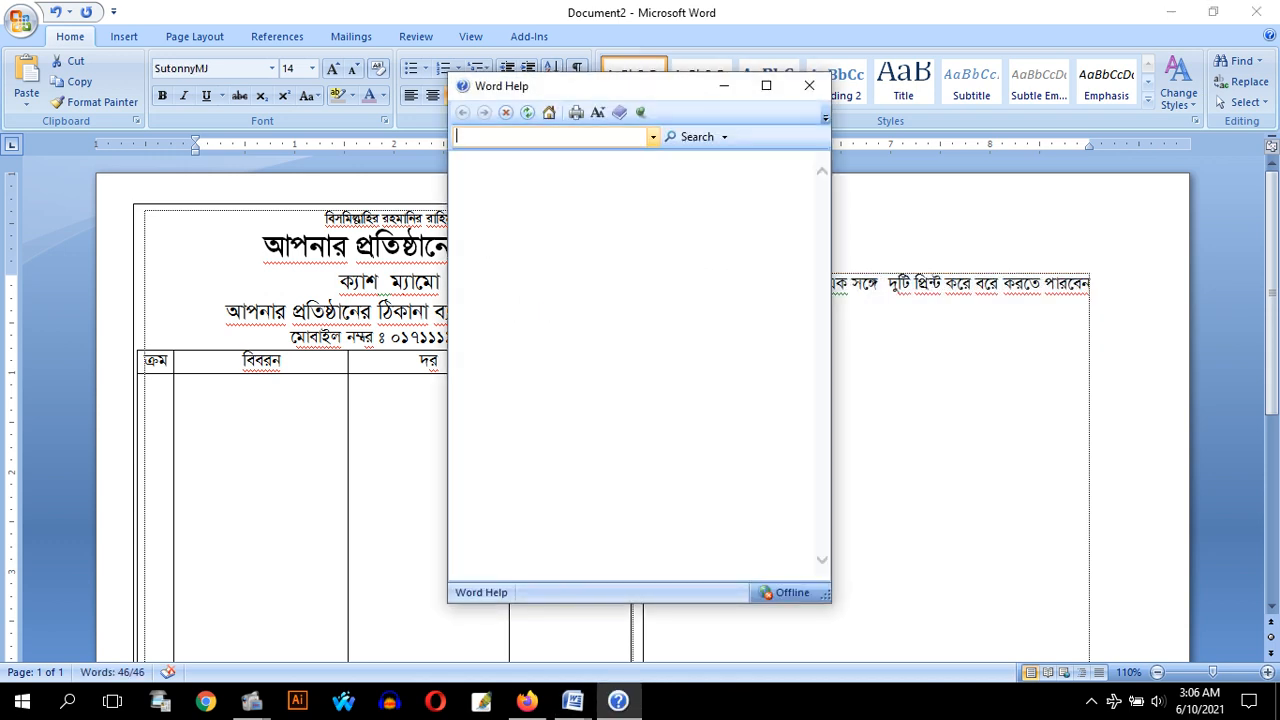
click(809, 86)
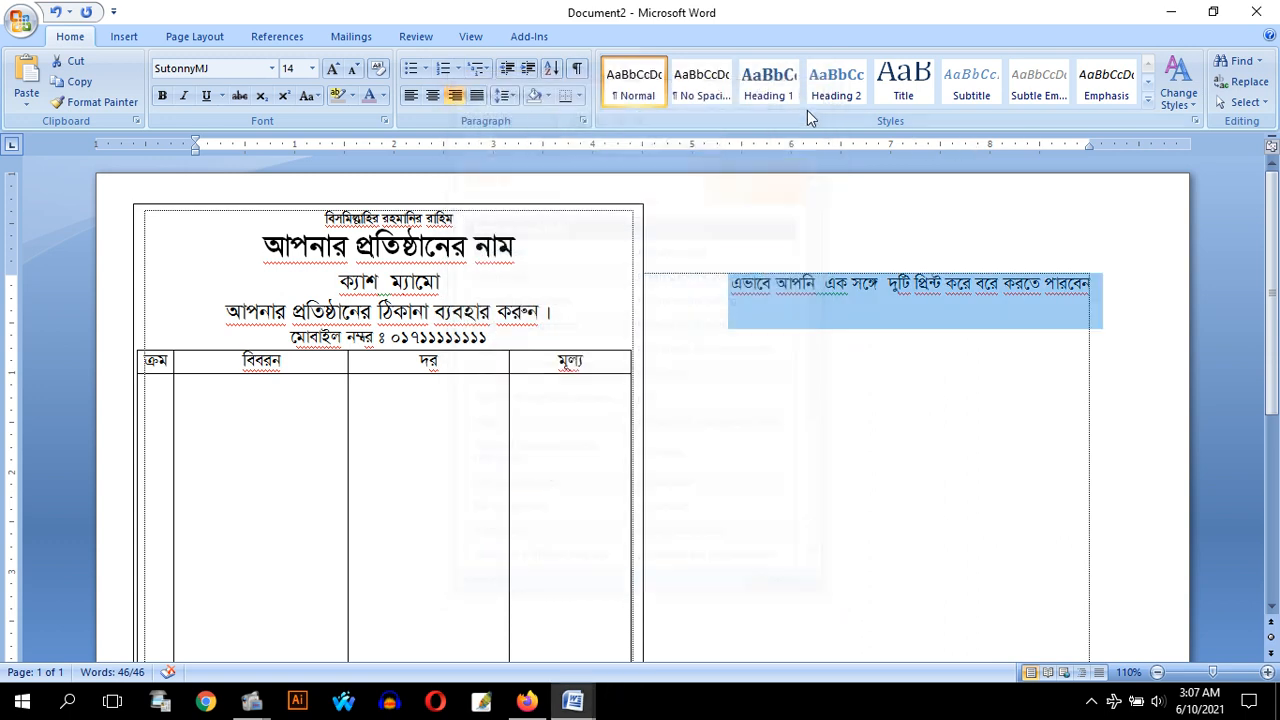
key(ctrl+bracketright)
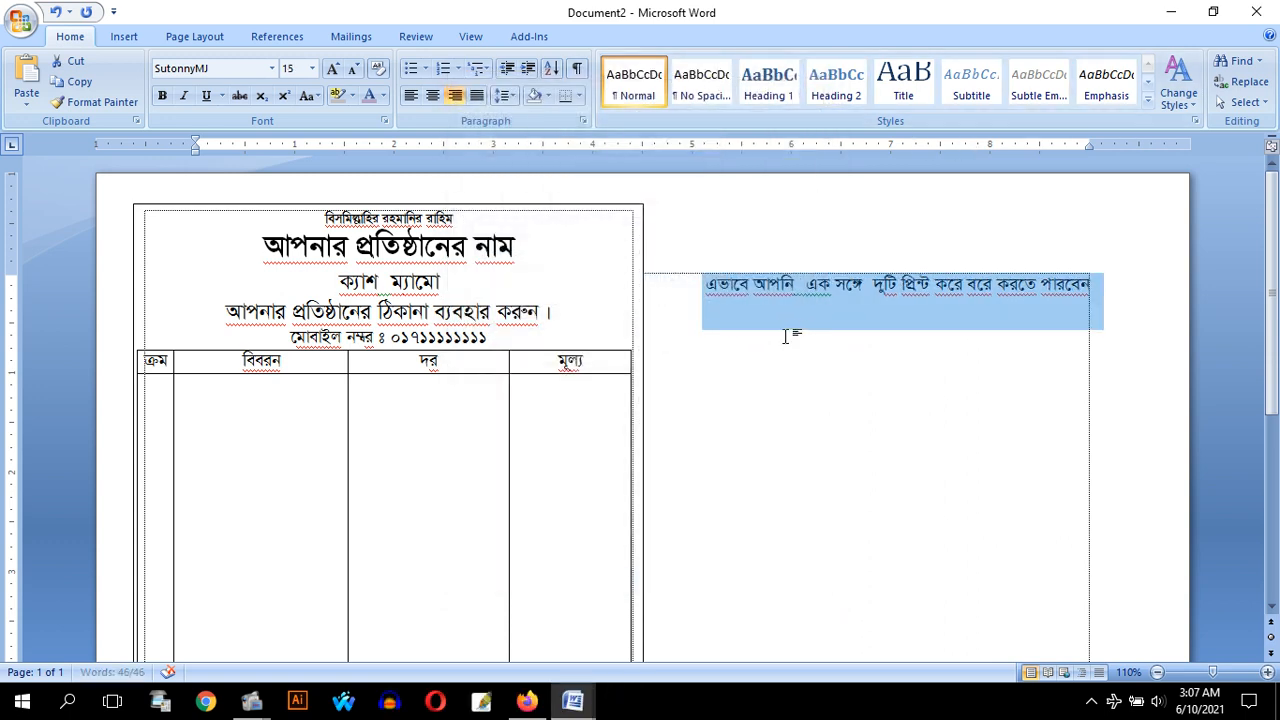
key(ctrl+bracketright)
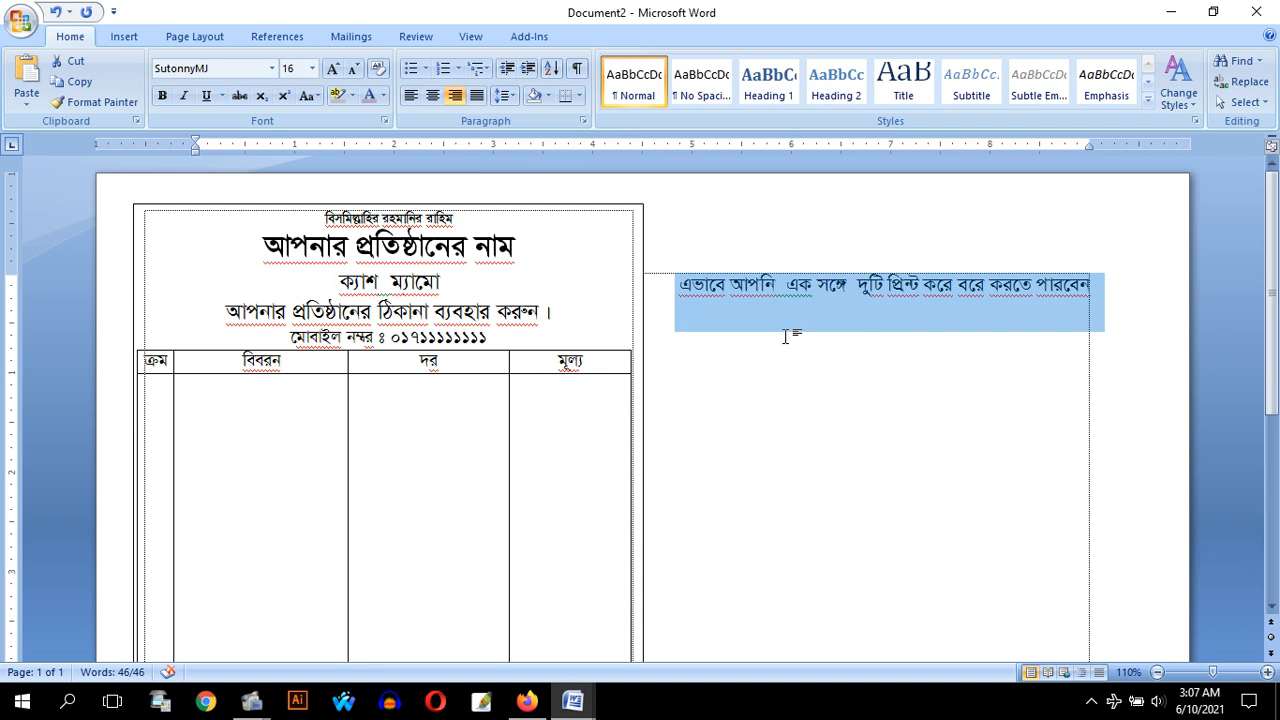
key(Right)
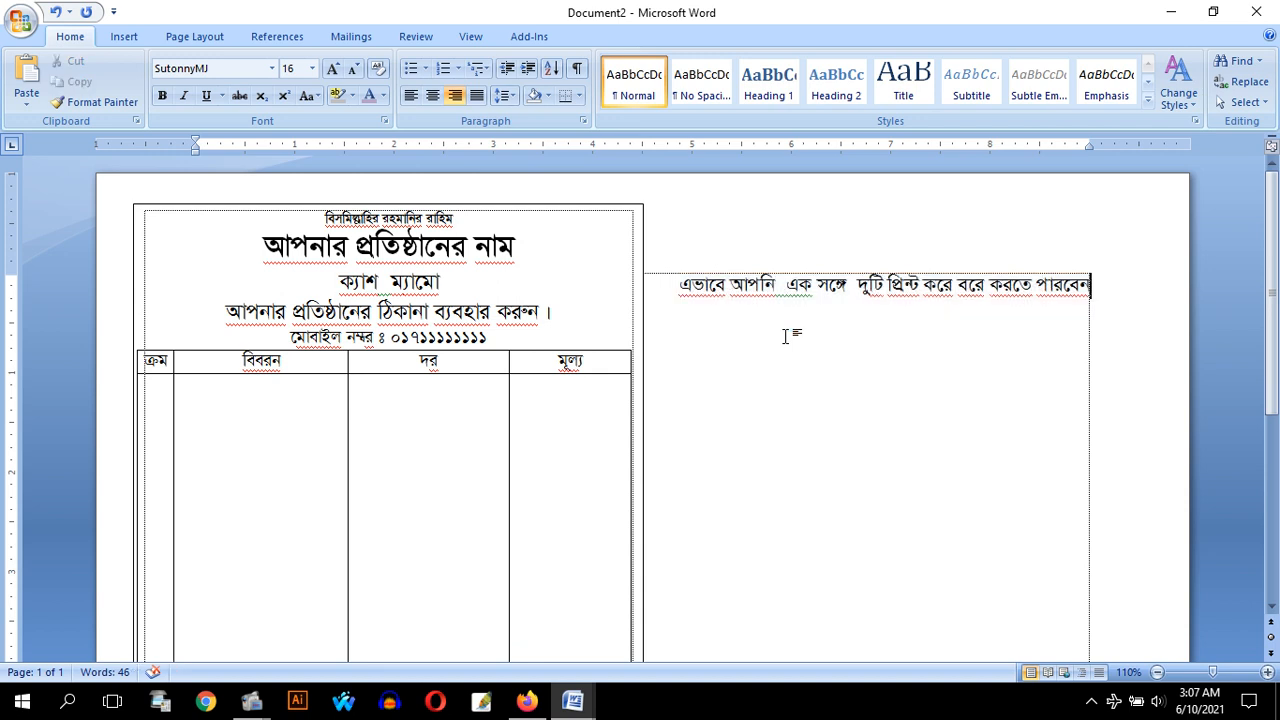
Add the line "প্রতি পাতায়" below the explanatory note and enlarge it to 50 pt
key(Return)
text(প্রতি পাতায়)
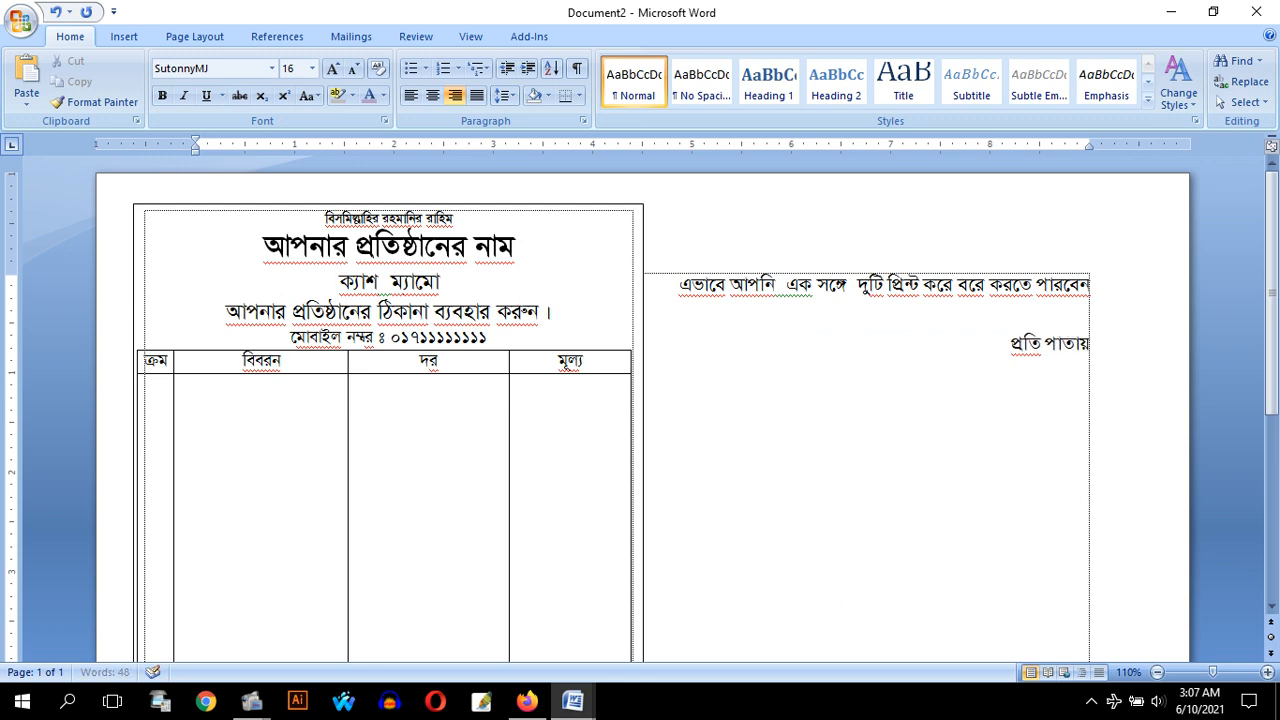
key(shift+Home)
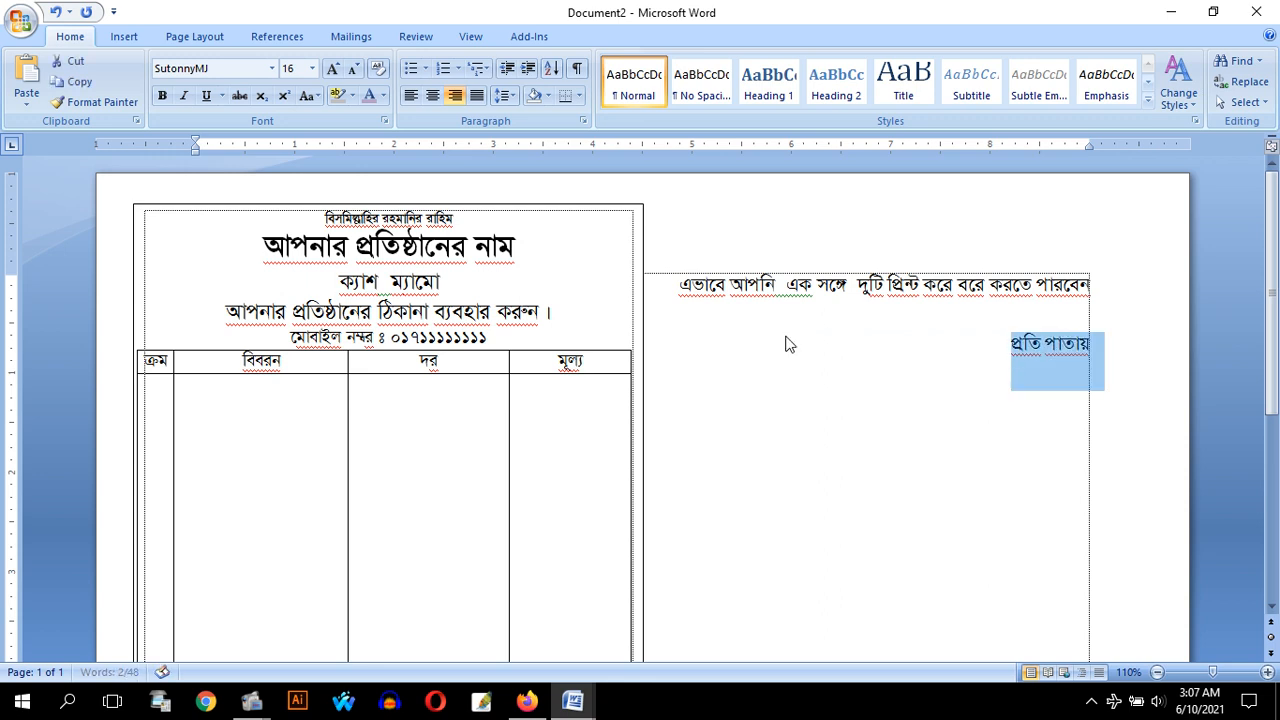
key(ctrl+bracketright)
key(ctrl+bracketright)
key(ctrl+bracketright)
key(ctrl+bracketright)
key(ctrl+bracketright)
key(ctrl+bracketright)
key(ctrl+bracketright)
key(ctrl+bracketright)
key(ctrl+bracketright)
key(ctrl+bracketright)
key(ctrl+bracketright)
key(ctrl+bracketright)
key(ctrl+bracketright)
key(ctrl+bracketright)
key(ctrl+bracketright)
key(ctrl+bracketright)
key(ctrl+bracketright)
key(ctrl+bracketright)
key(ctrl+bracketright)
key(ctrl+bracketright)
key(ctrl+bracketright)
key(ctrl+bracketright)
key(ctrl+bracketright)
key(ctrl+bracketright)
key(ctrl+bracketright)
key(ctrl+bracketright)
key(ctrl+bracketright)
key(ctrl+bracketright)
key(ctrl+bracketright)
key(ctrl+bracketright)
key(ctrl+bracketright)
key(ctrl+bracketright)
key(ctrl+bracketright)
key(ctrl+bracketright)
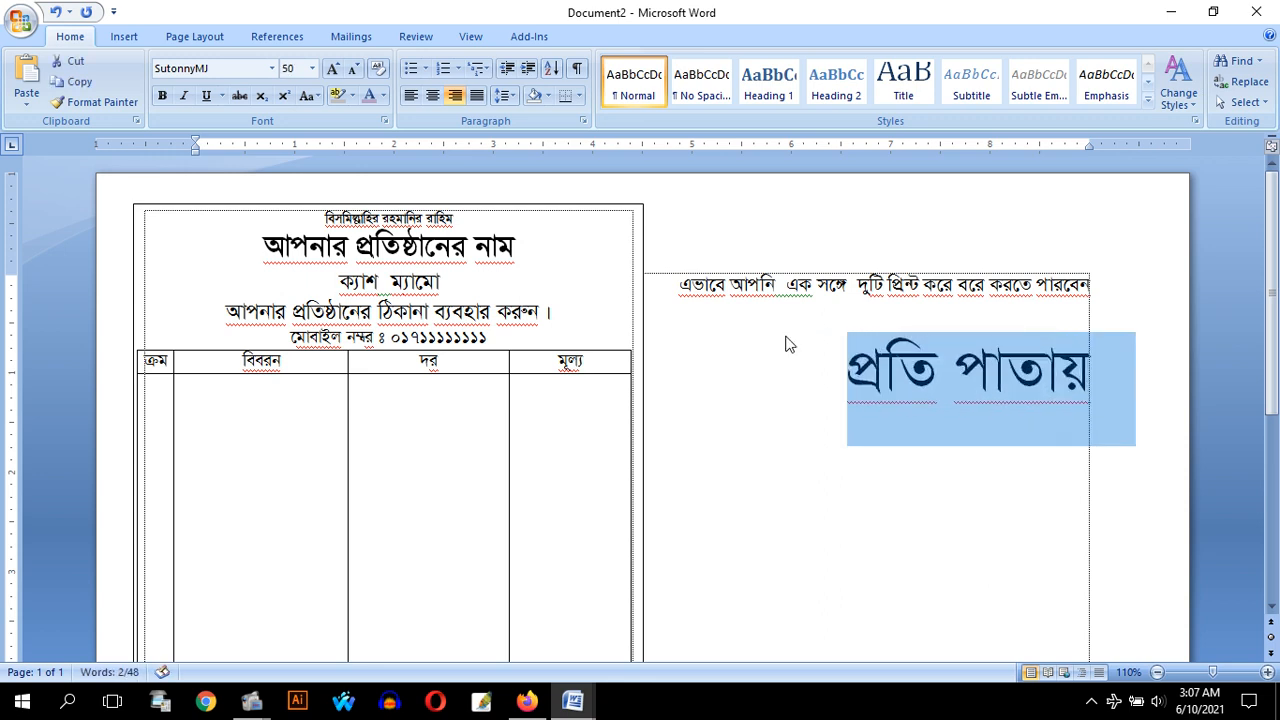
click(1008, 372)
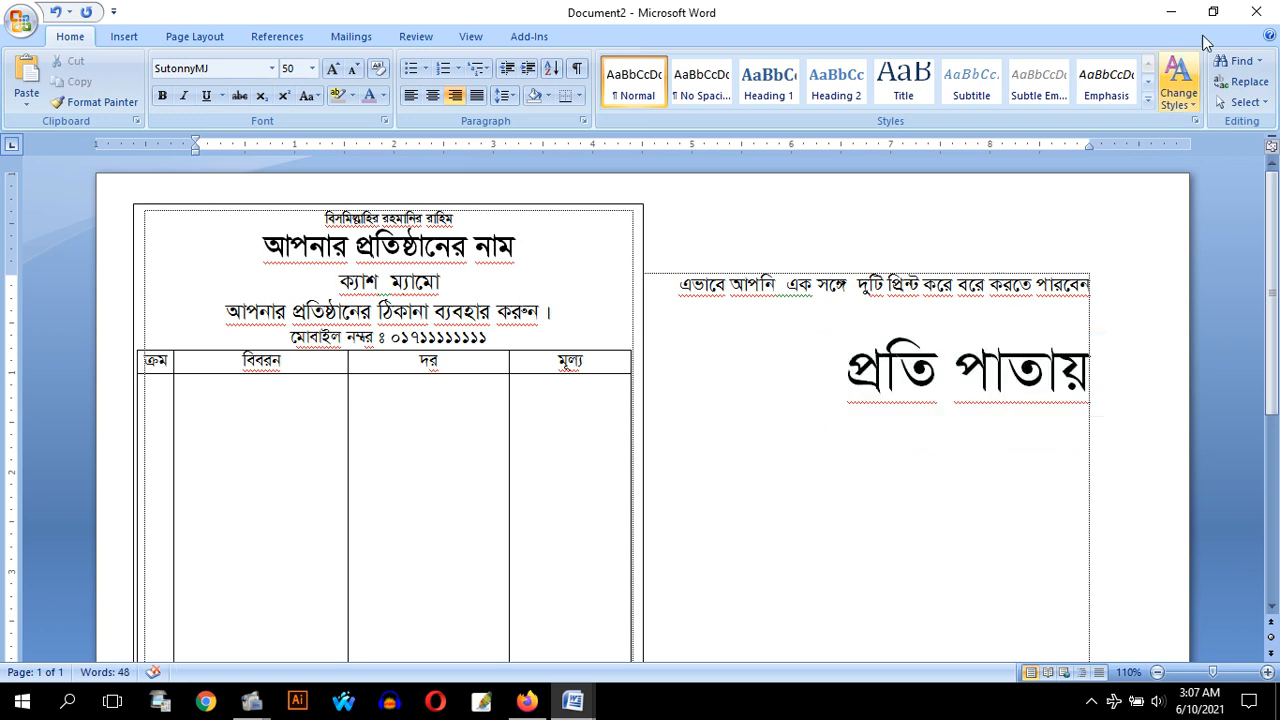
Add the closing line "ধন্যবাদ সাবস্ক্রাইব করে সাথে থাকবেন" at 38 pt below "প্রতি পাতায়"
click(1113, 363)
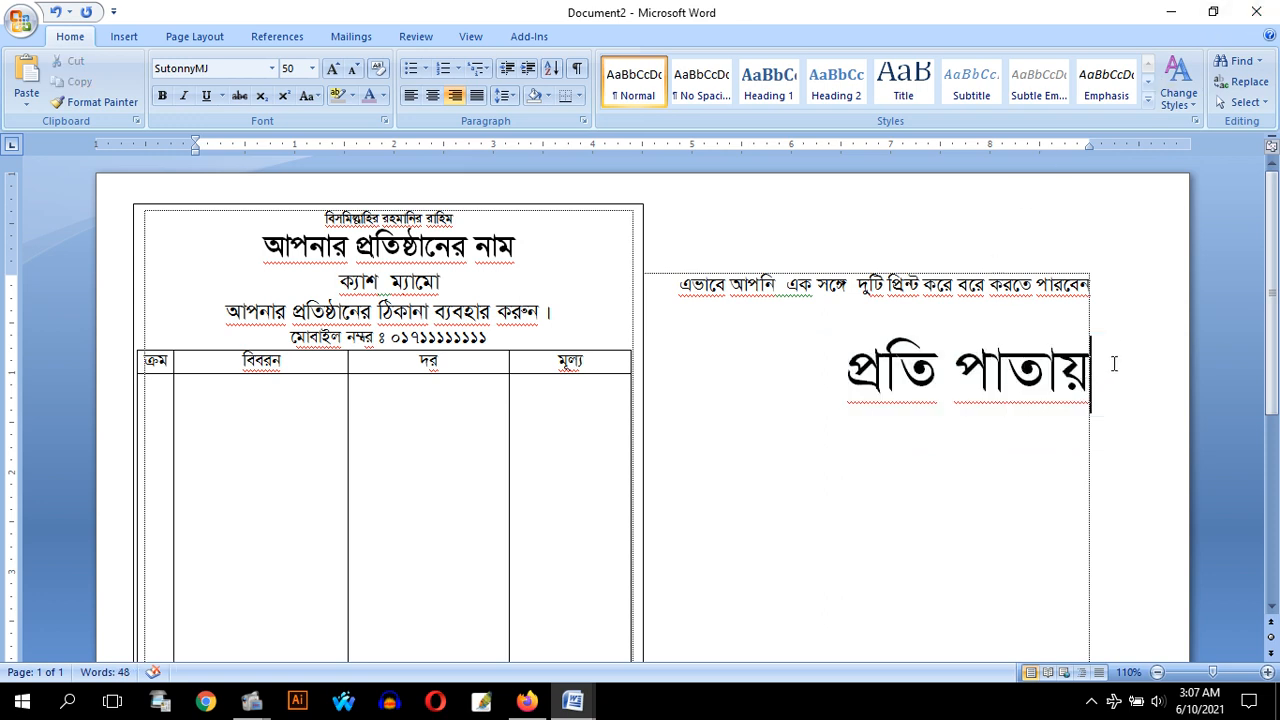
key(Return)
key(ctrl+shift+comma)
key(ctrl+shift+comma)
text(ধন্যব)
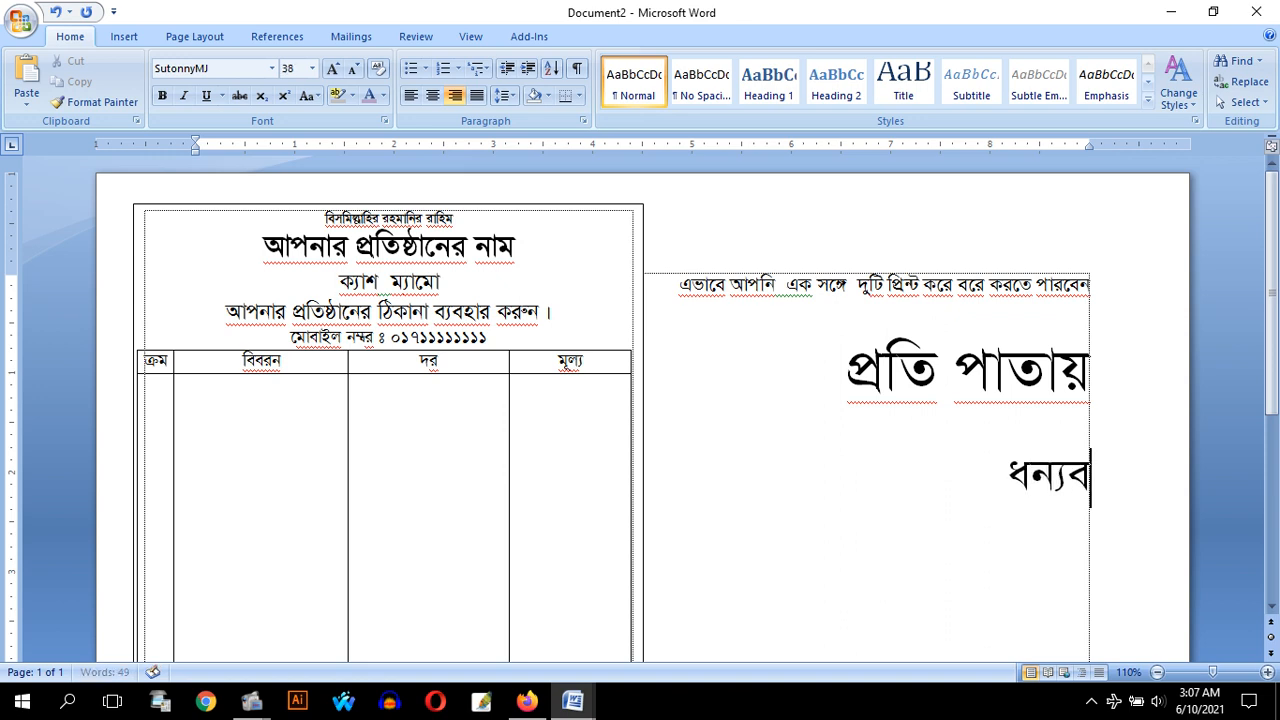
text(াদ সাবস্)
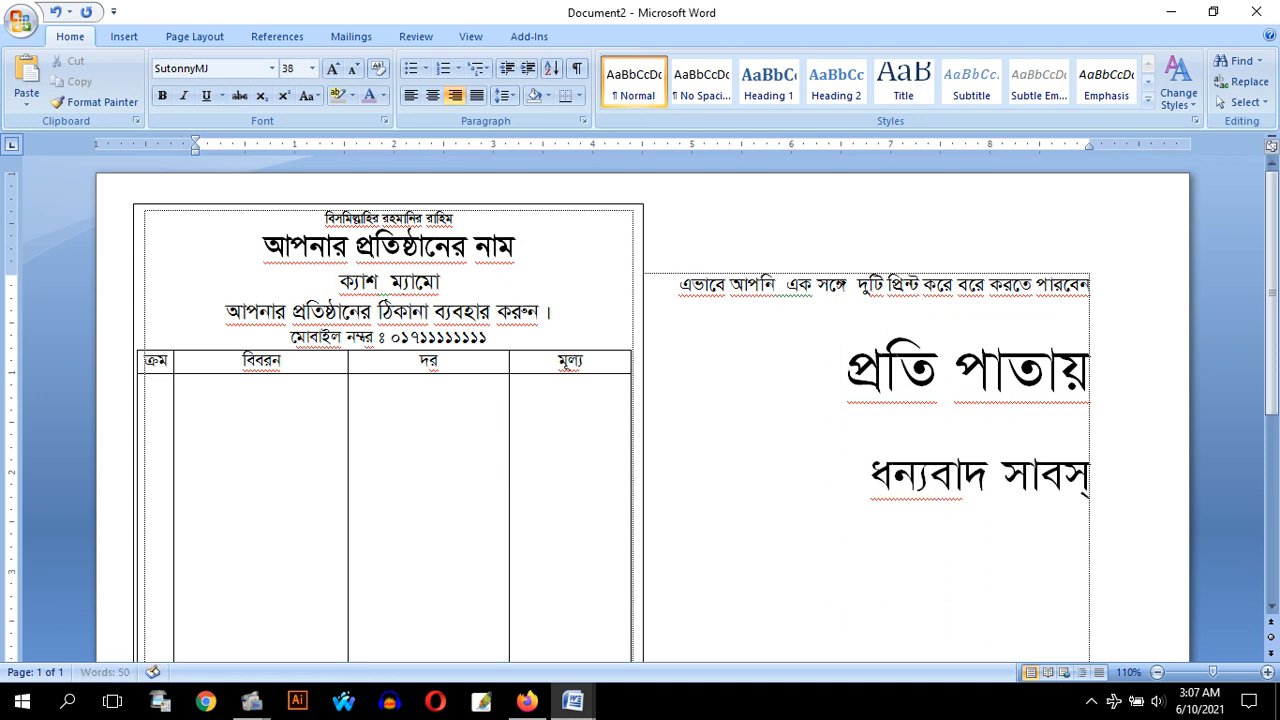
text(ক্রাইব করে)
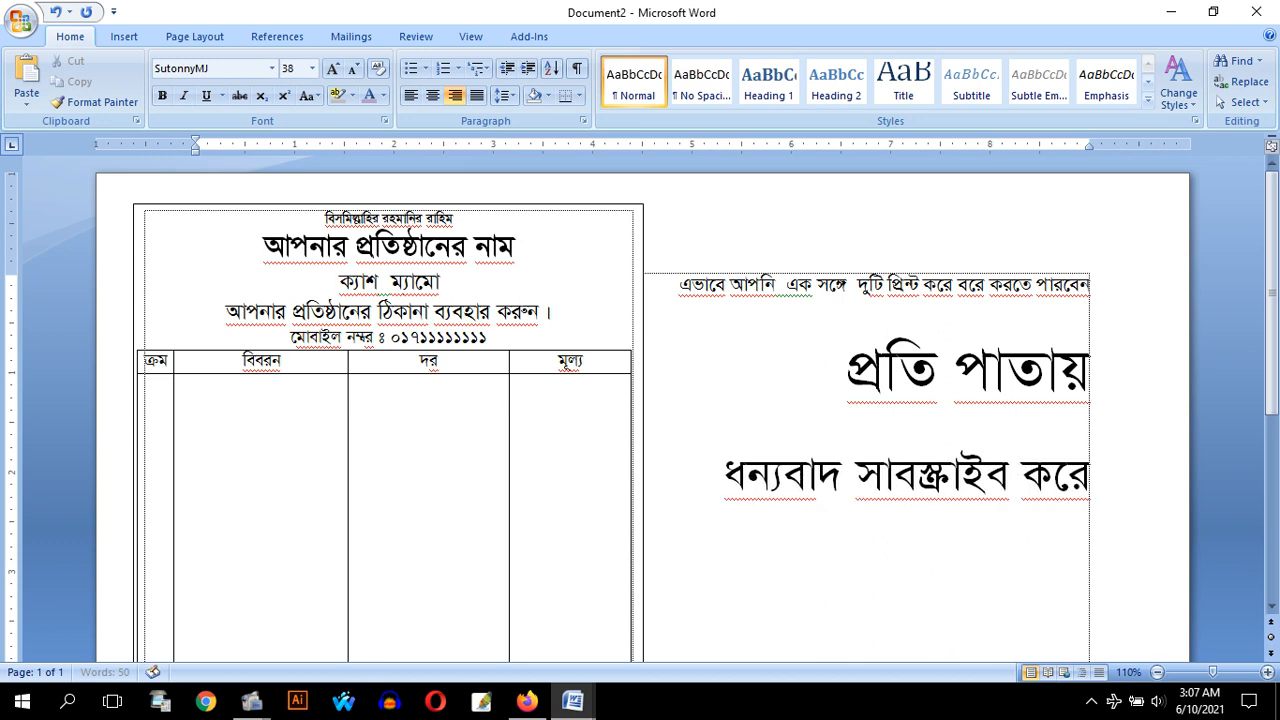
text( সাথে থা)
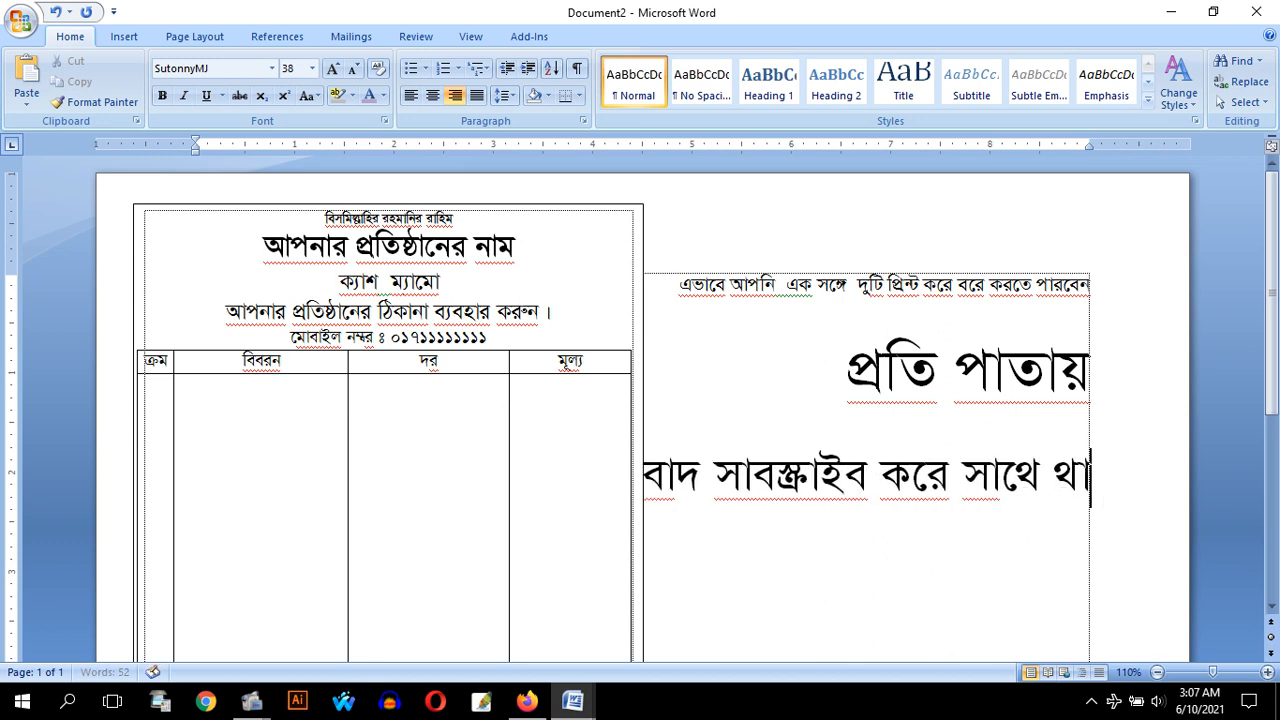
text(কবেন)
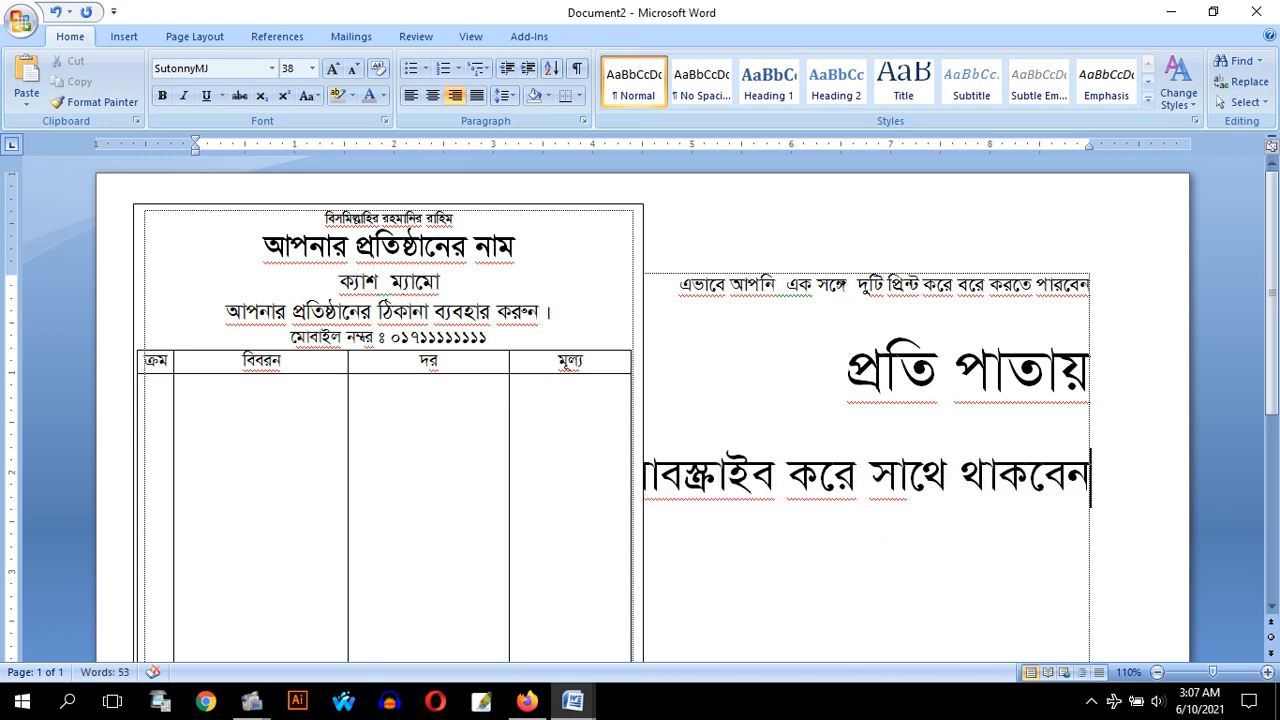
Reduce the font size of the closing thank-you line to 26 pt
key(shift+Home)
key(ctrl+[)
key(ctrl+[)
key(ctrl+[)
key(ctrl+[)
key(ctrl+[)
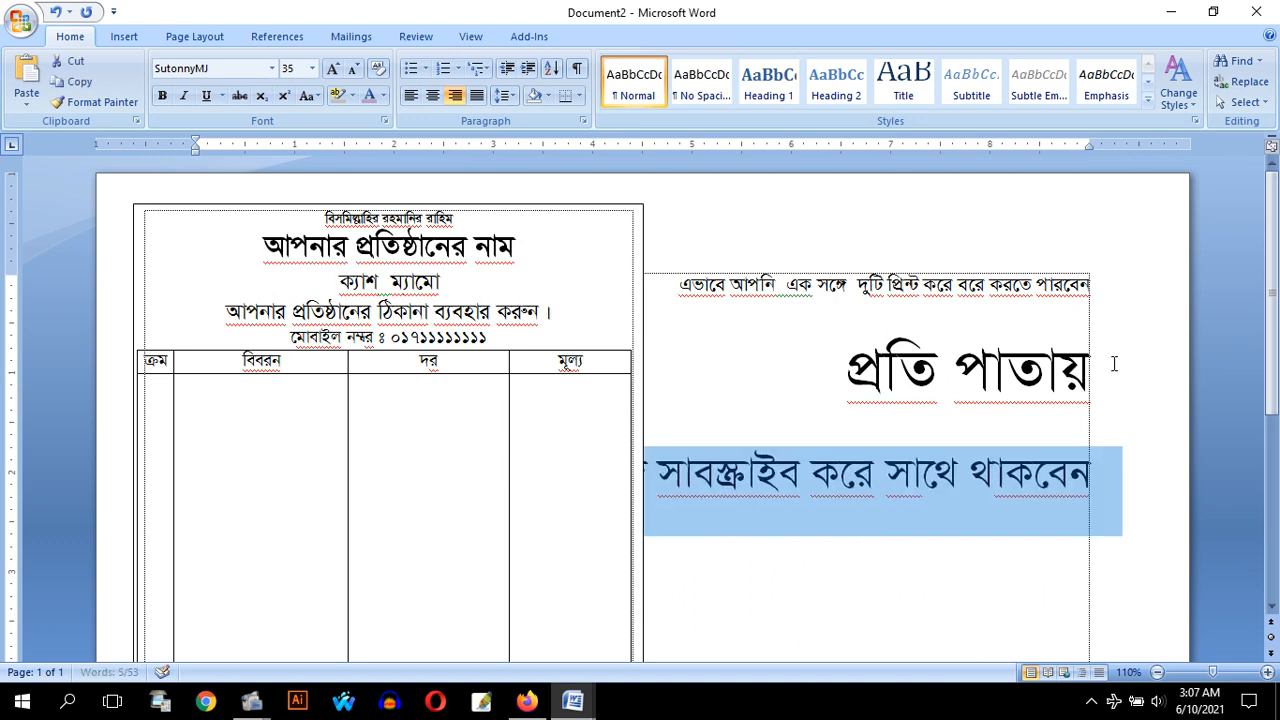
key(ctrl+[)
key(ctrl+[)
key(ctrl+[)
key(ctrl+[)
key(ctrl+[)
key(ctrl+[)
key(ctrl+[)
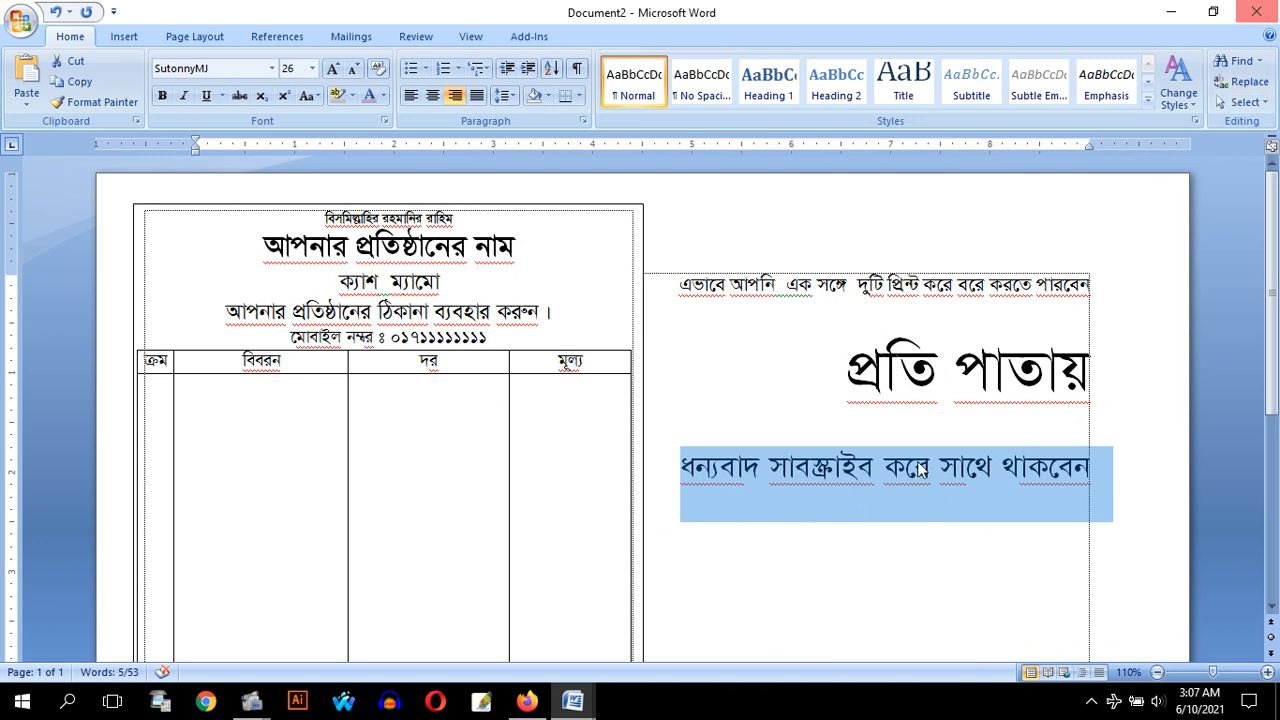
click(251, 701)
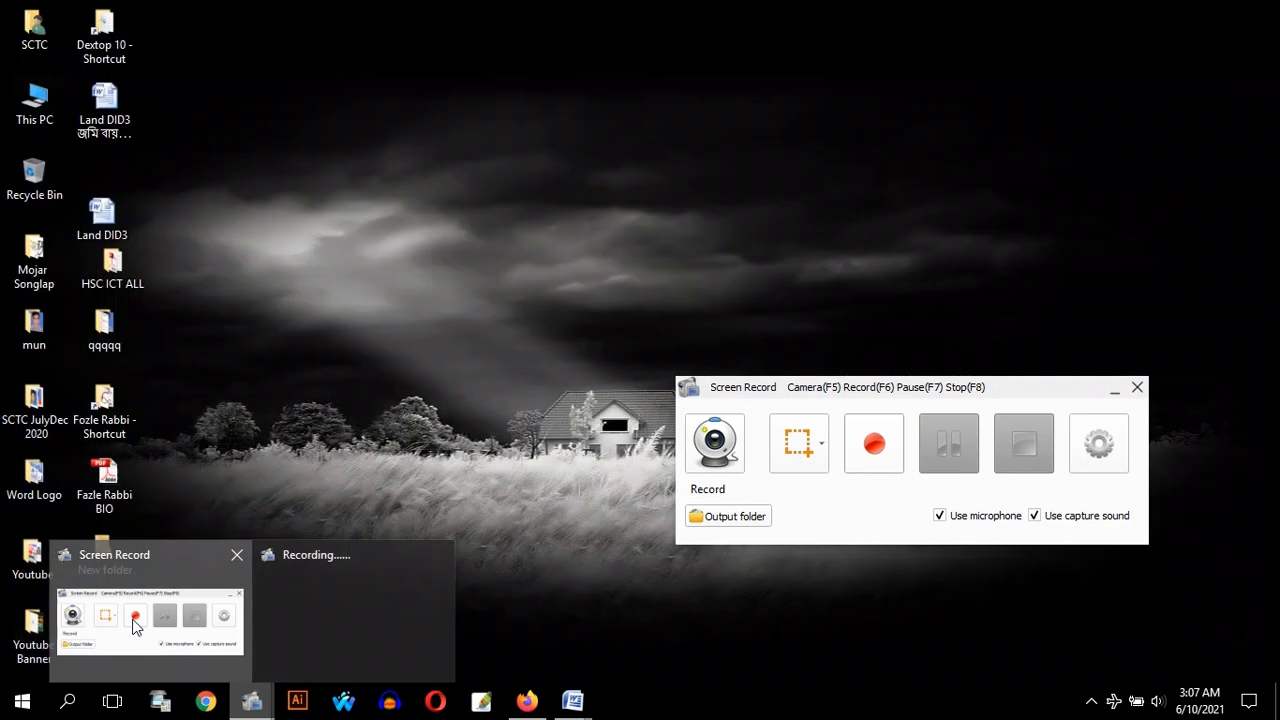
click(138, 624)
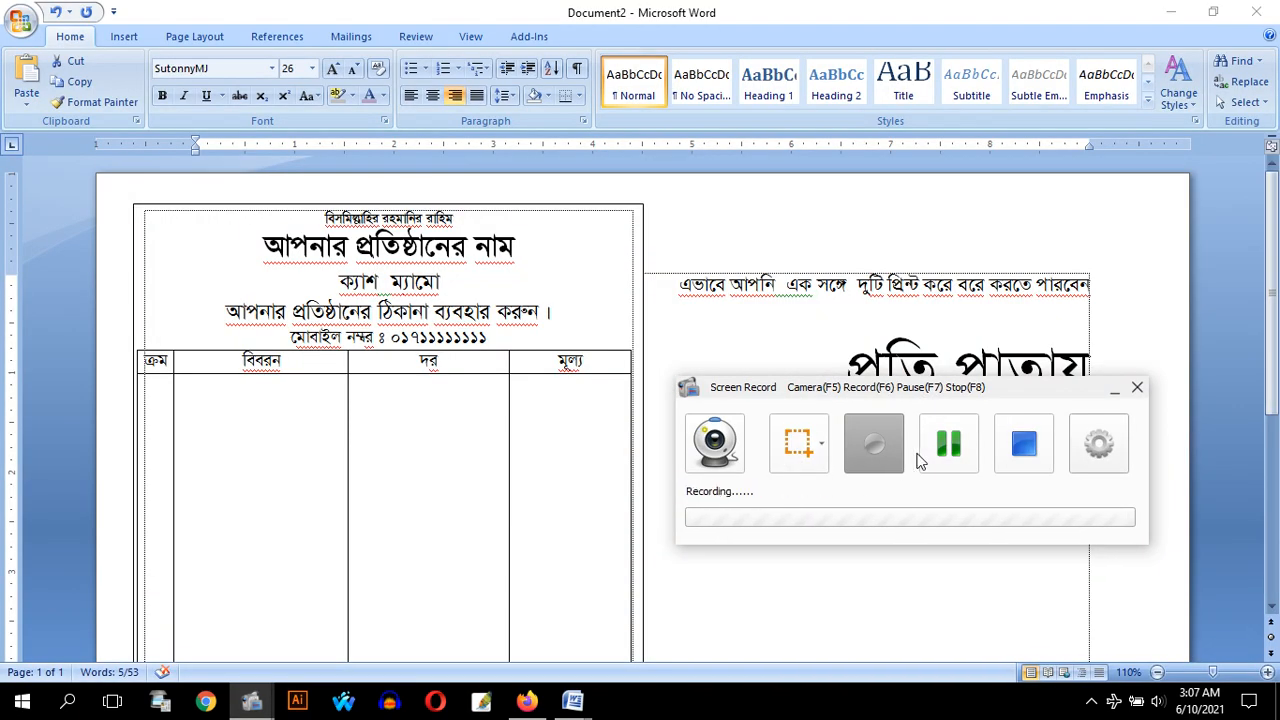
click(962, 452)
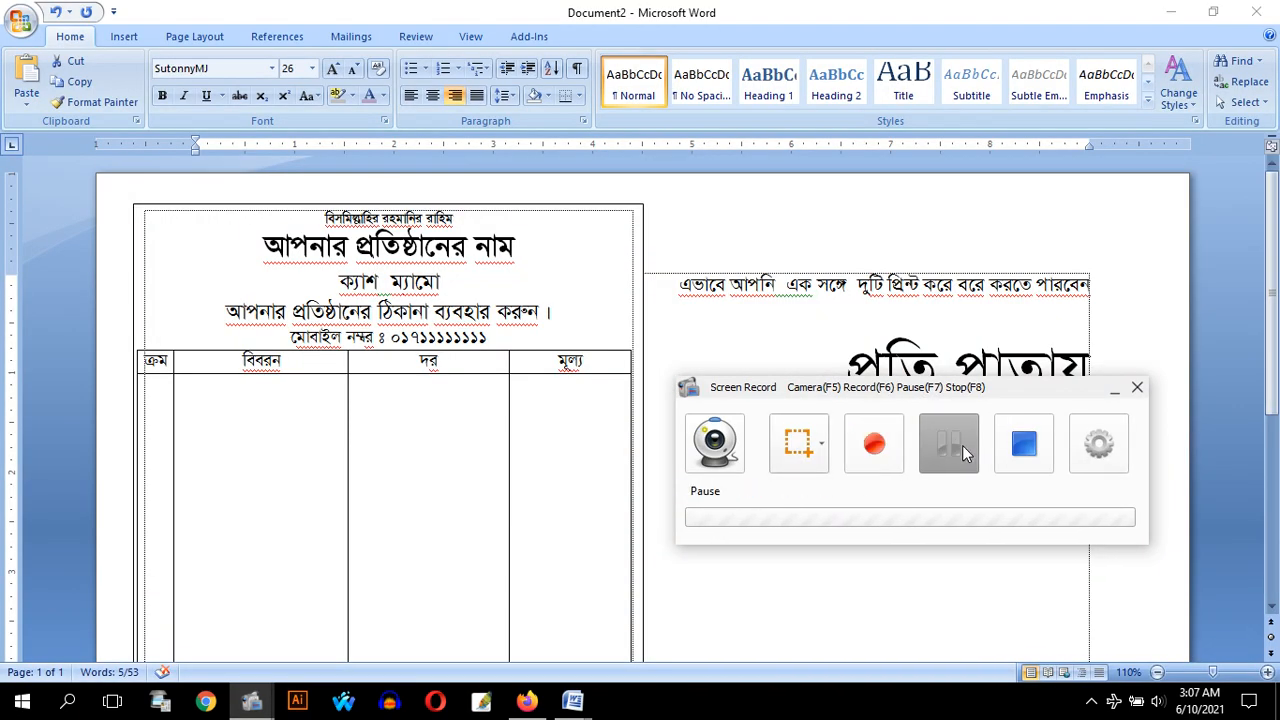